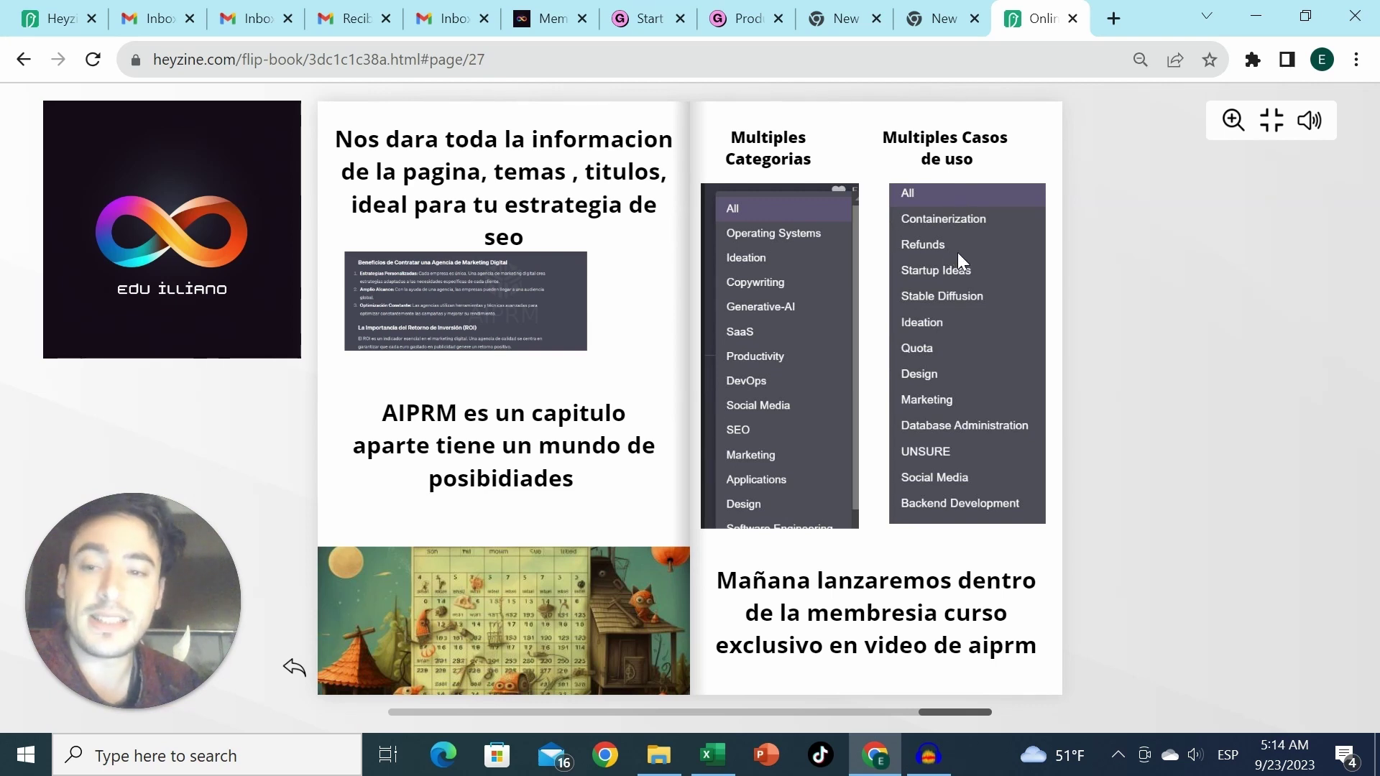
# Search Google for "chat gpt" in a new browser tab and open the ChatGPT site at chat.openai.com
pyautogui.click(1114, 19)
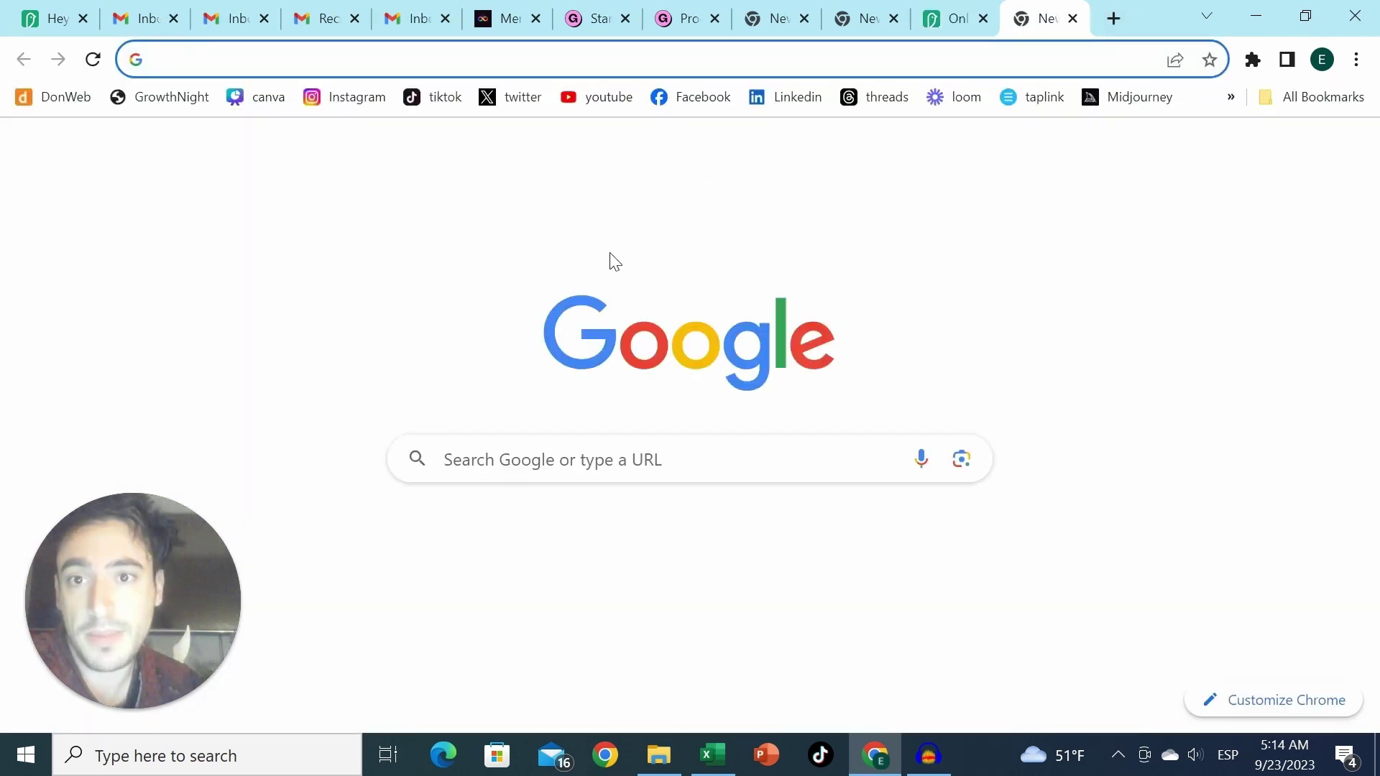
pyautogui.click(649, 466)
pyautogui.write('chat ')
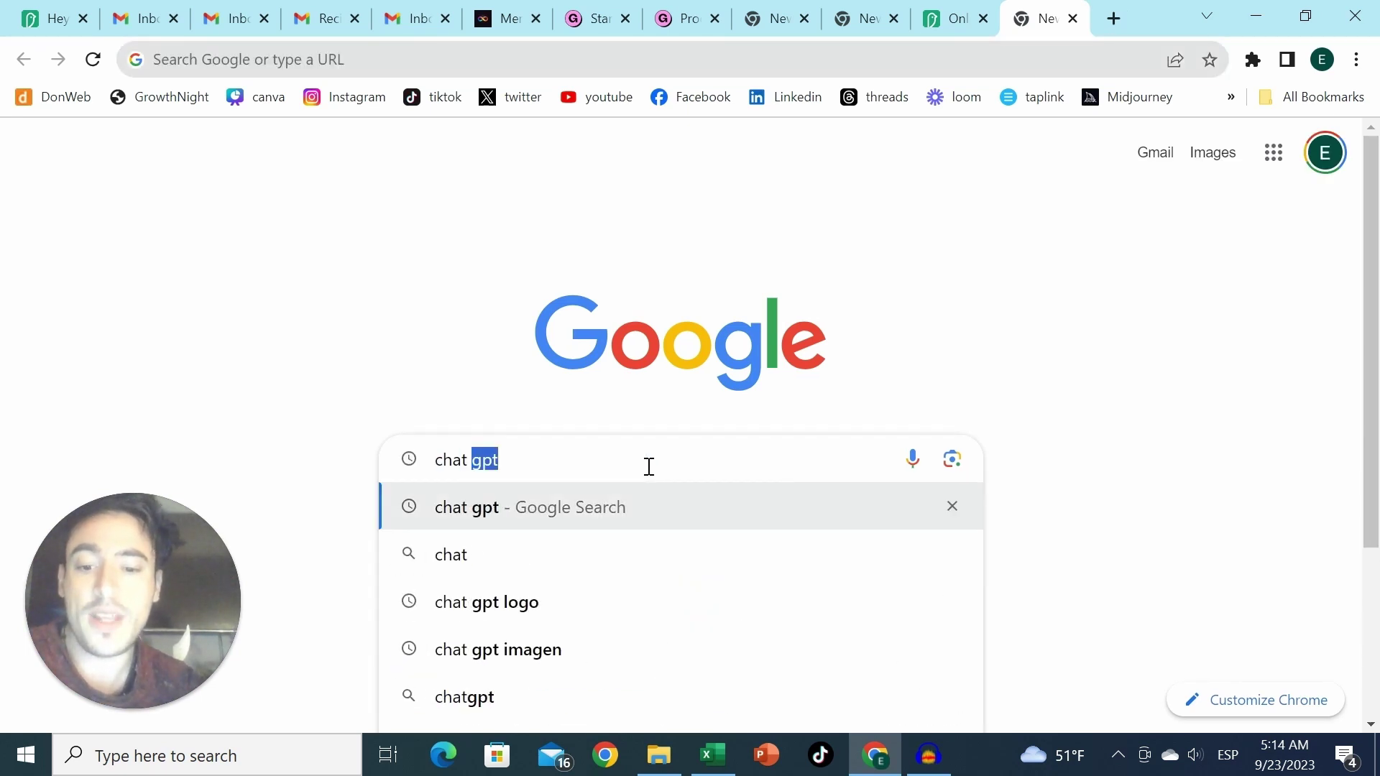
pyautogui.write('gpt')
pyautogui.press('Return')
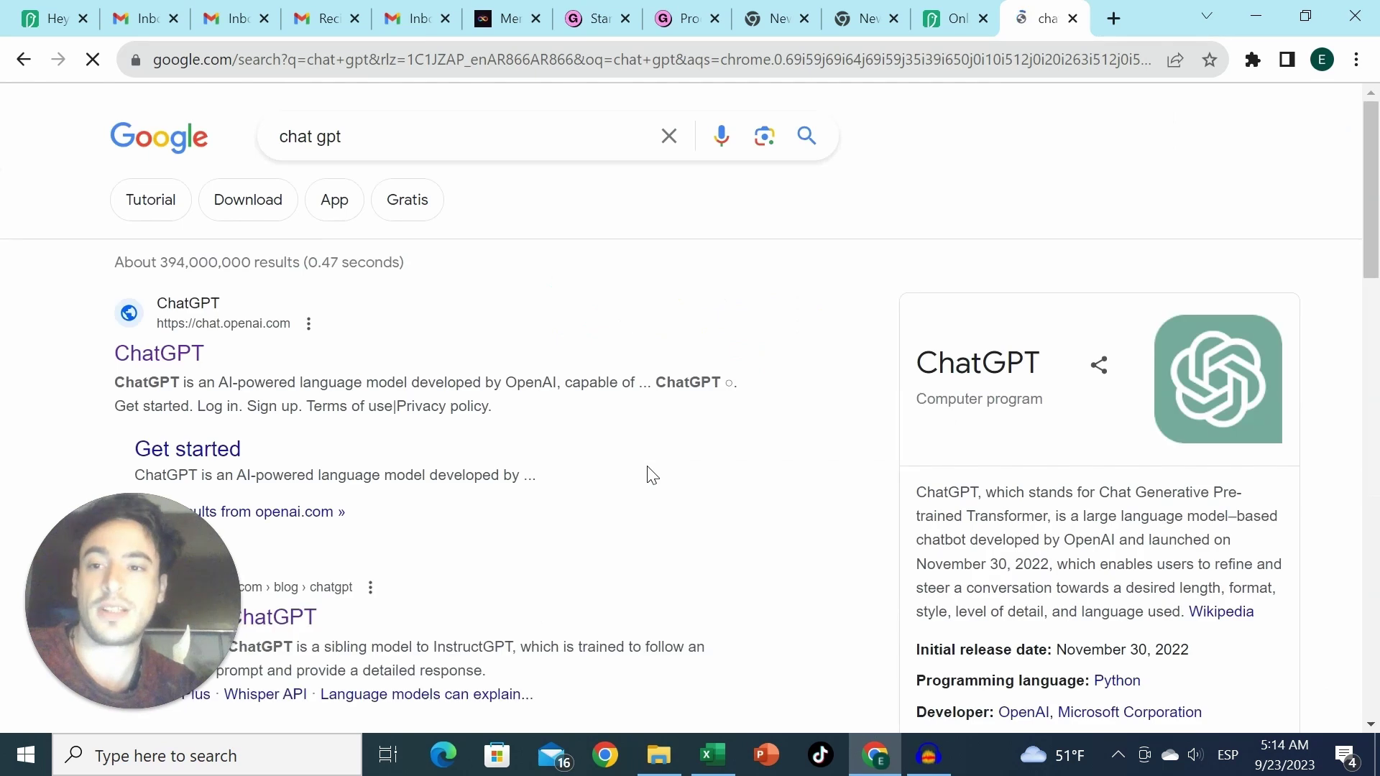
pyautogui.scroll(-2, 333, 357)
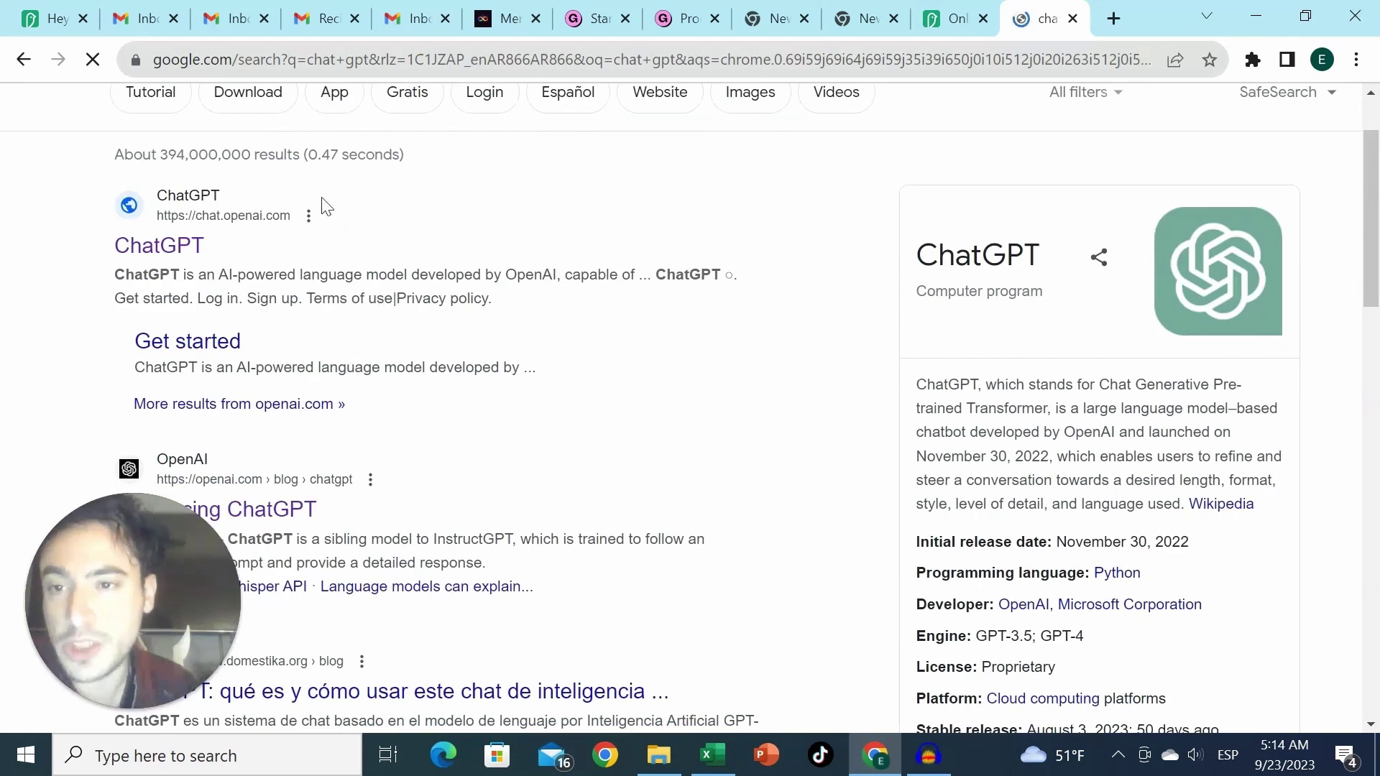
pyautogui.scroll(-10, 301, 345)
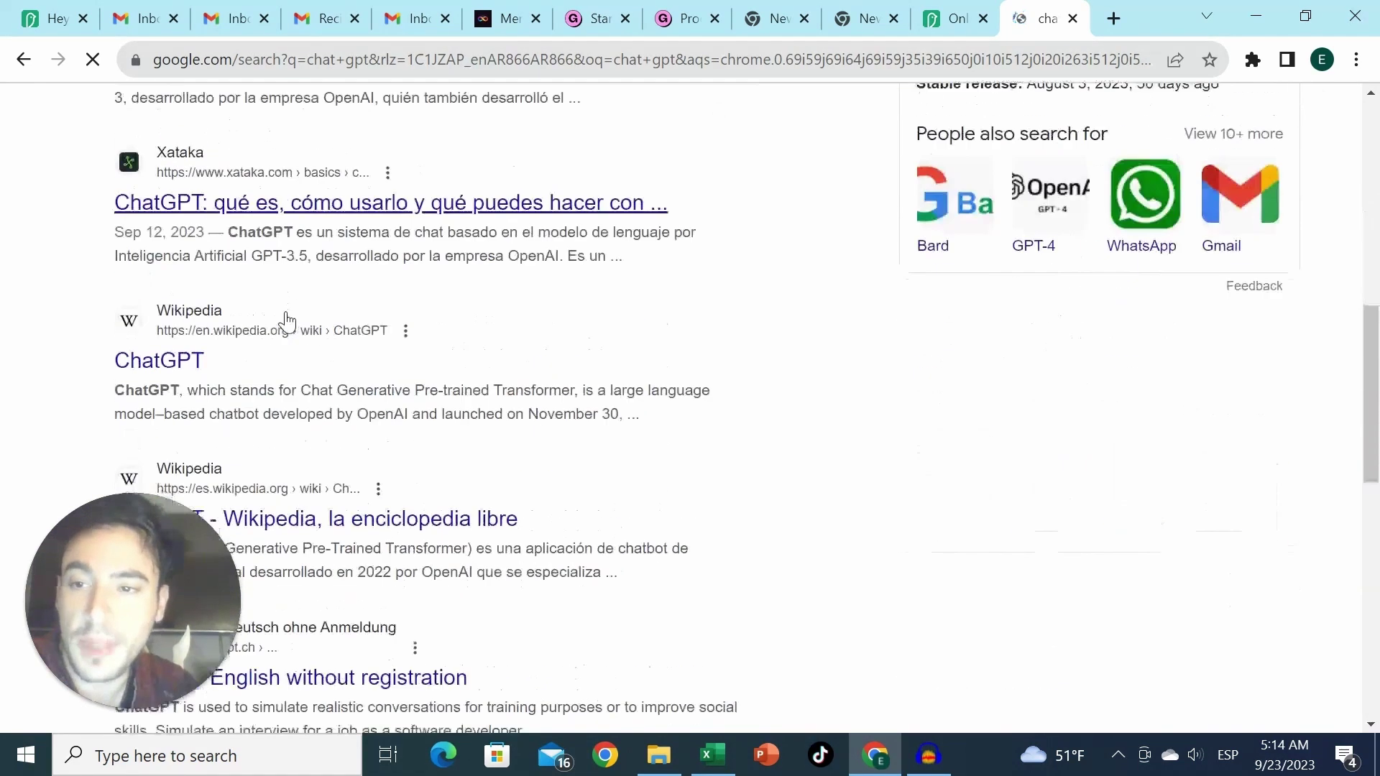
pyautogui.scroll(-10, 292, 344)
pyautogui.scroll(15, 360, 366)
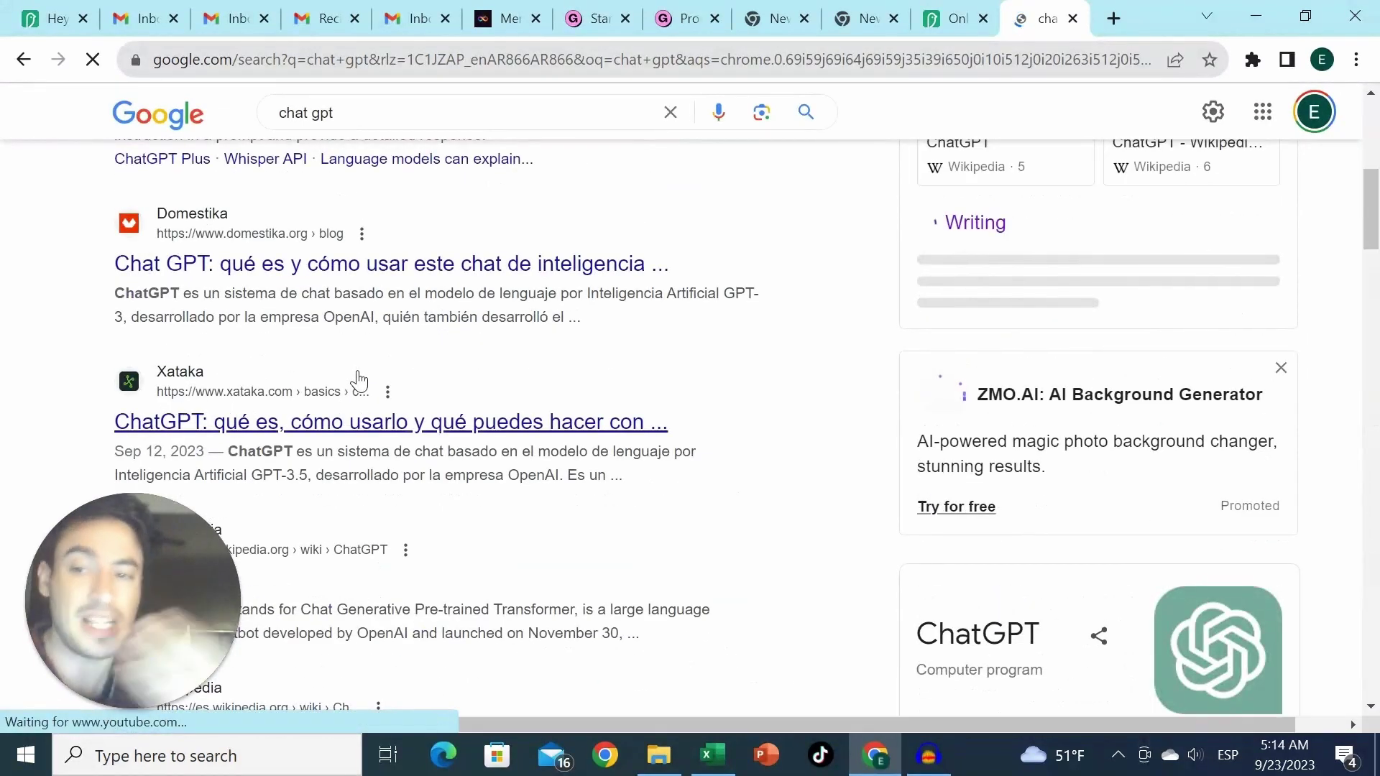
pyautogui.scroll(8, 360, 381)
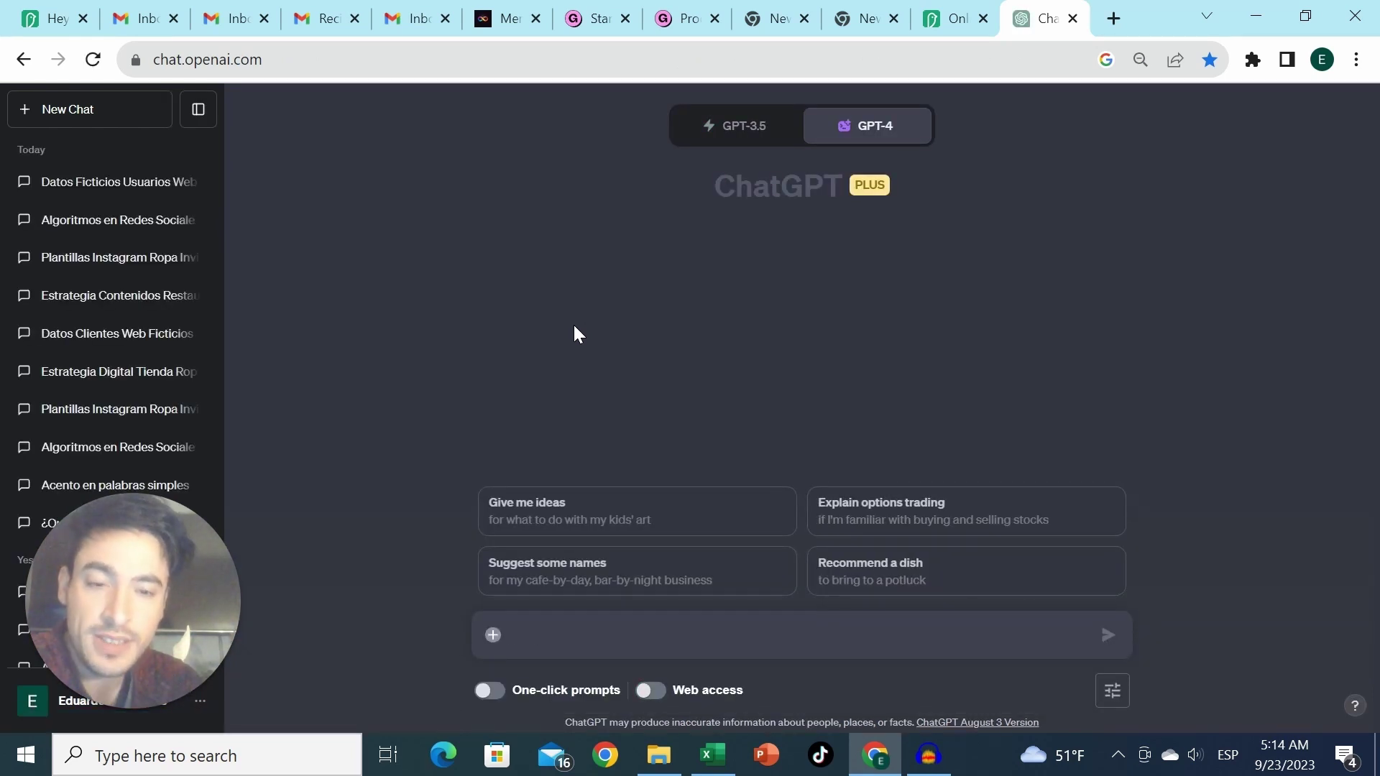
# Look over the AIPRM public prompts and dismiss the 17% lifetime discount message by giving it a positive vote
pyautogui.scroll(6, 625, 322)
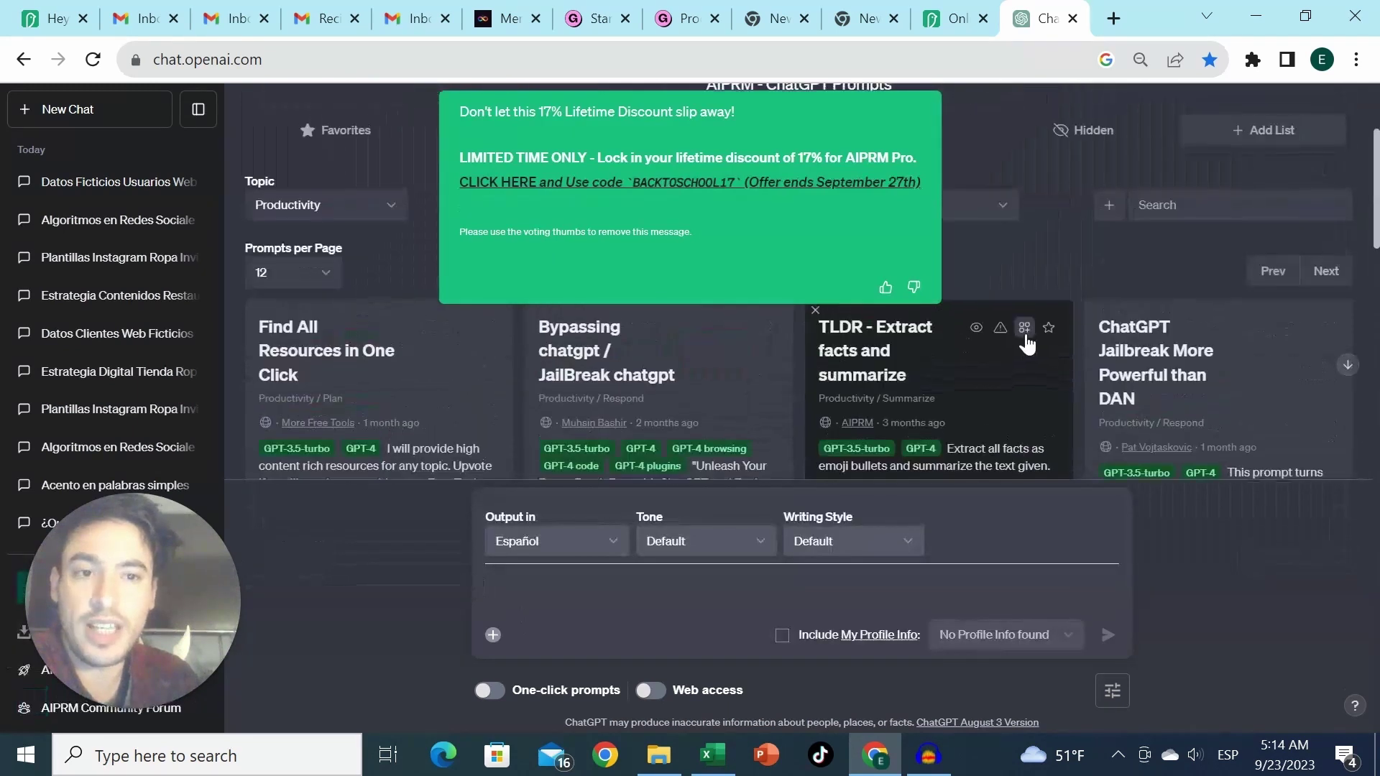
pyautogui.scroll(-4, 553, 345)
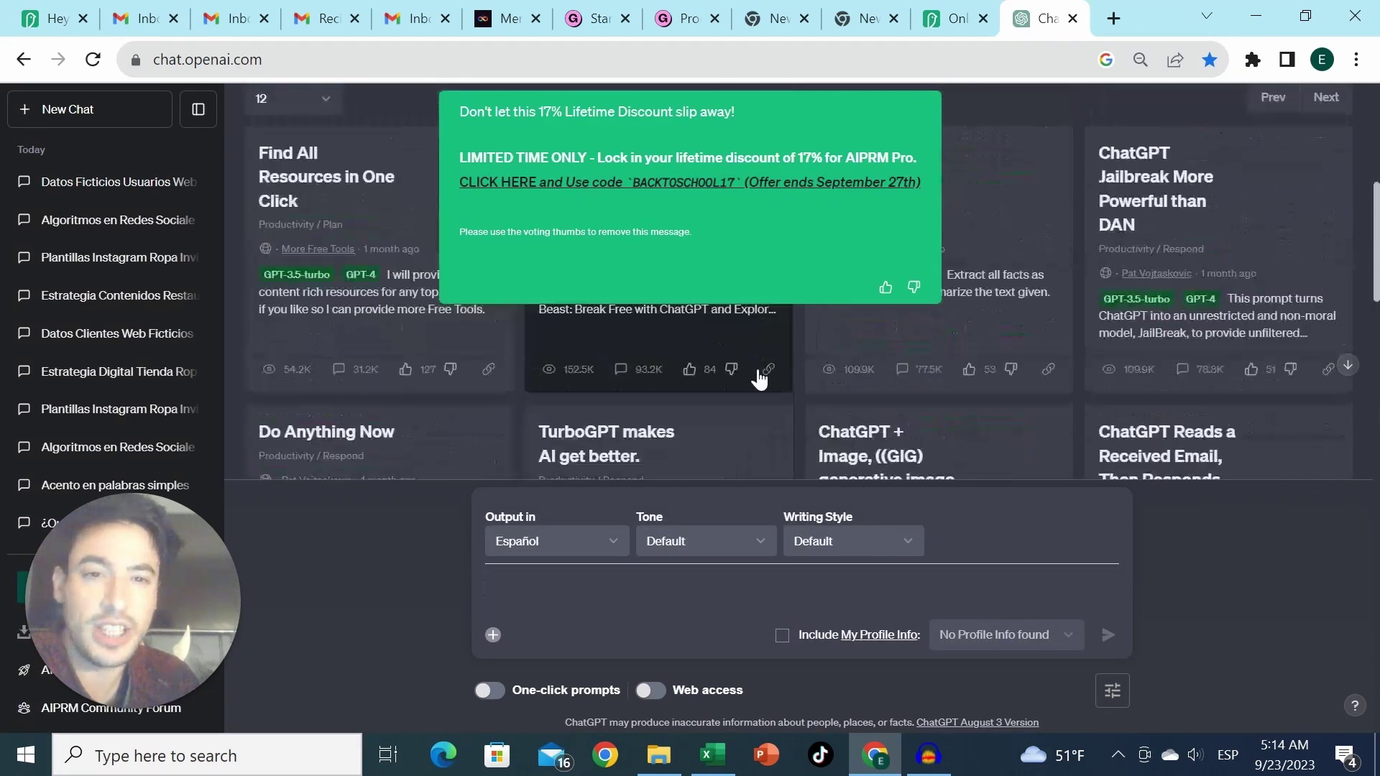
pyautogui.scroll(4, 405, 433)
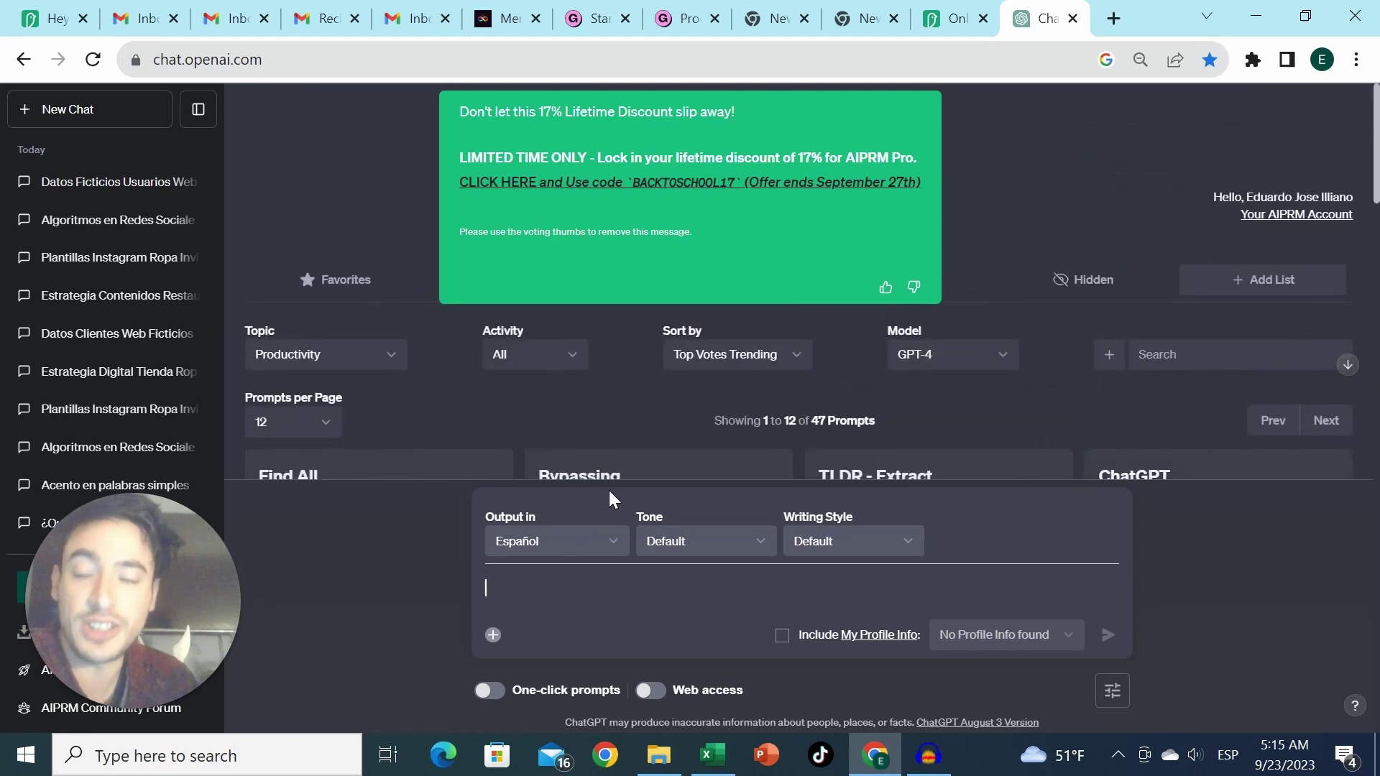
pyautogui.click(886, 288)
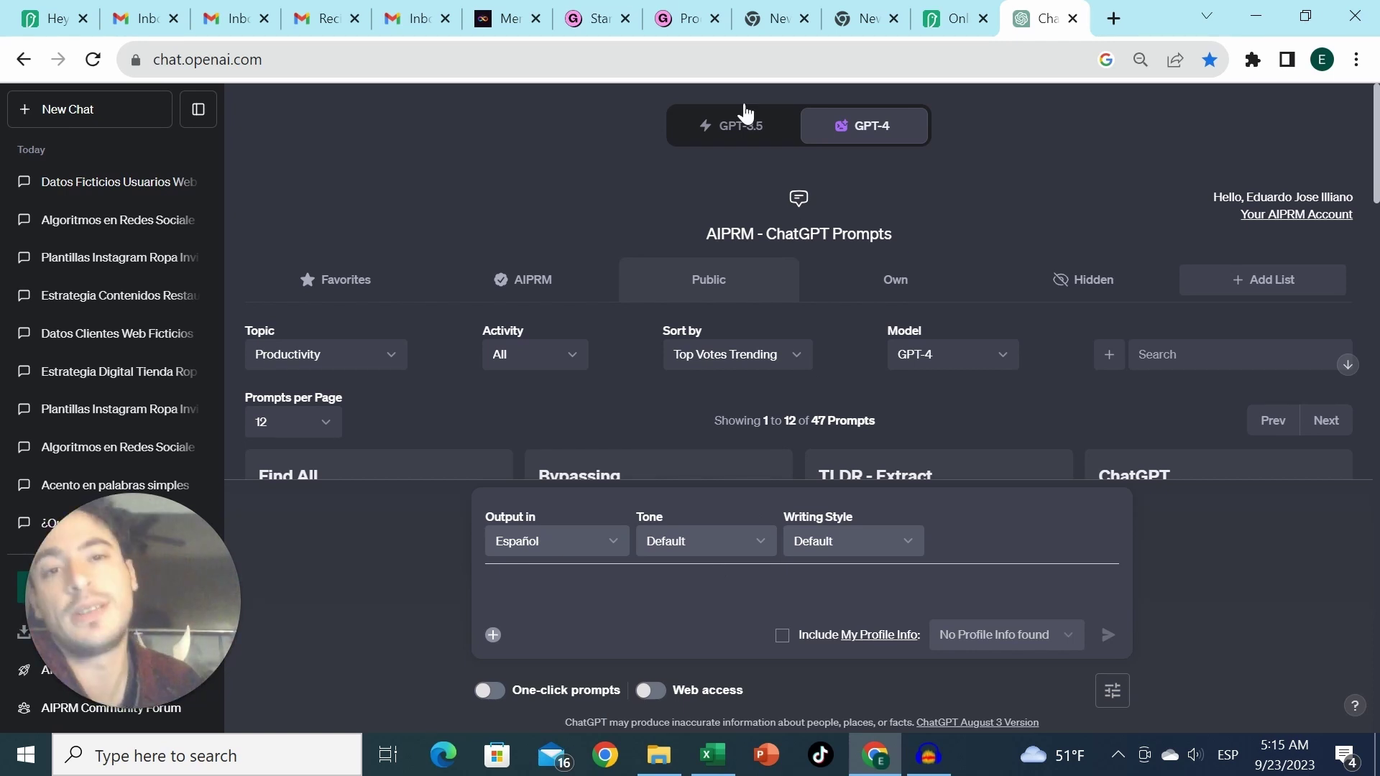
# Compare the GPT-3.5 and GPT-4 model options and select GPT-3.5 for the new chat
pyautogui.click(753, 128)
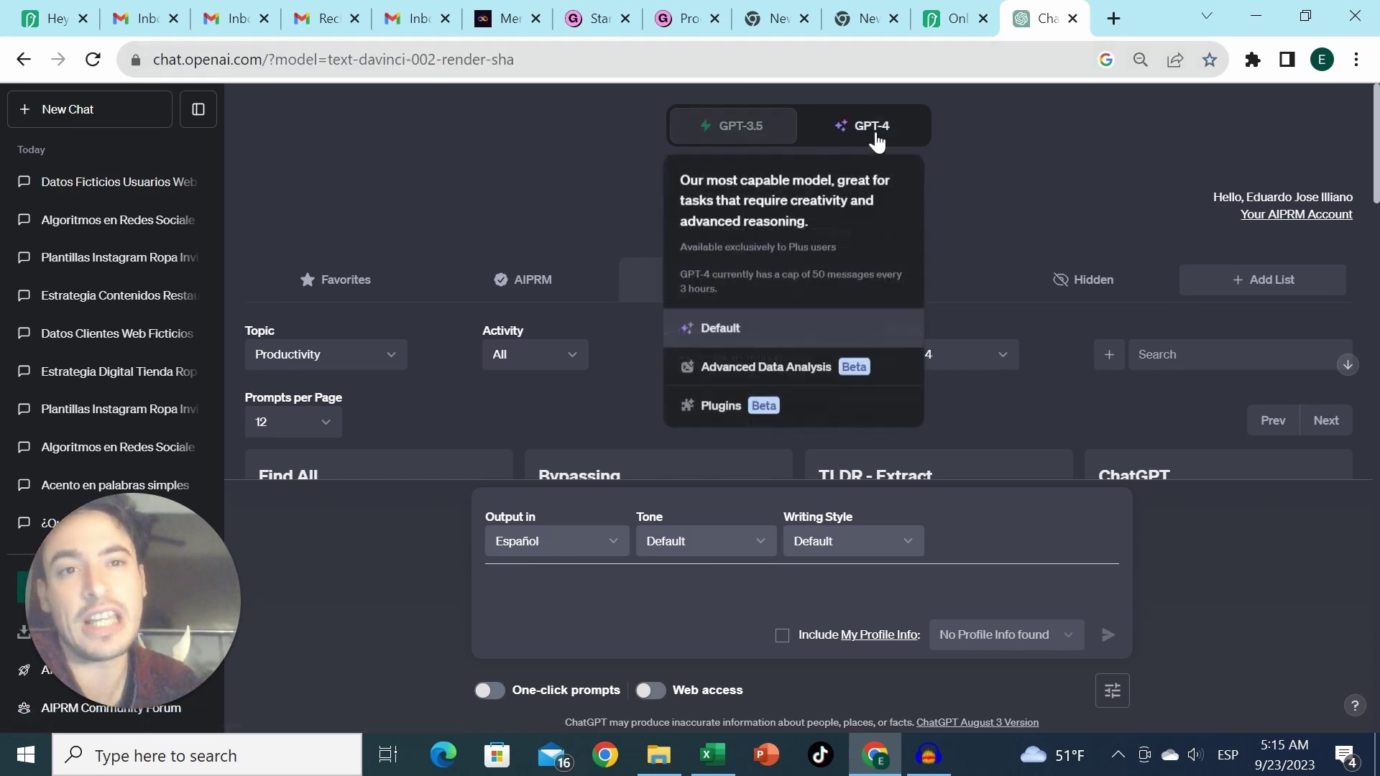
pyautogui.click(877, 141)
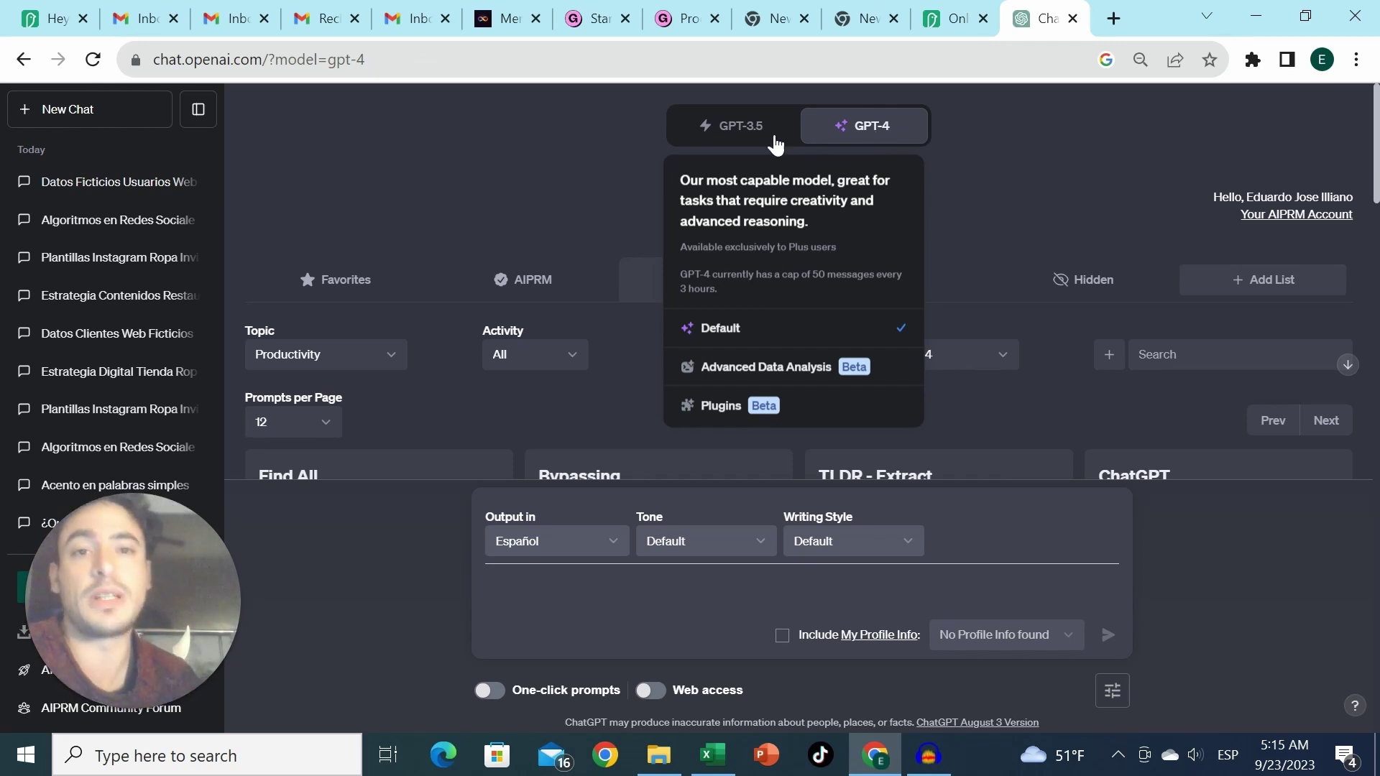
pyautogui.click(735, 136)
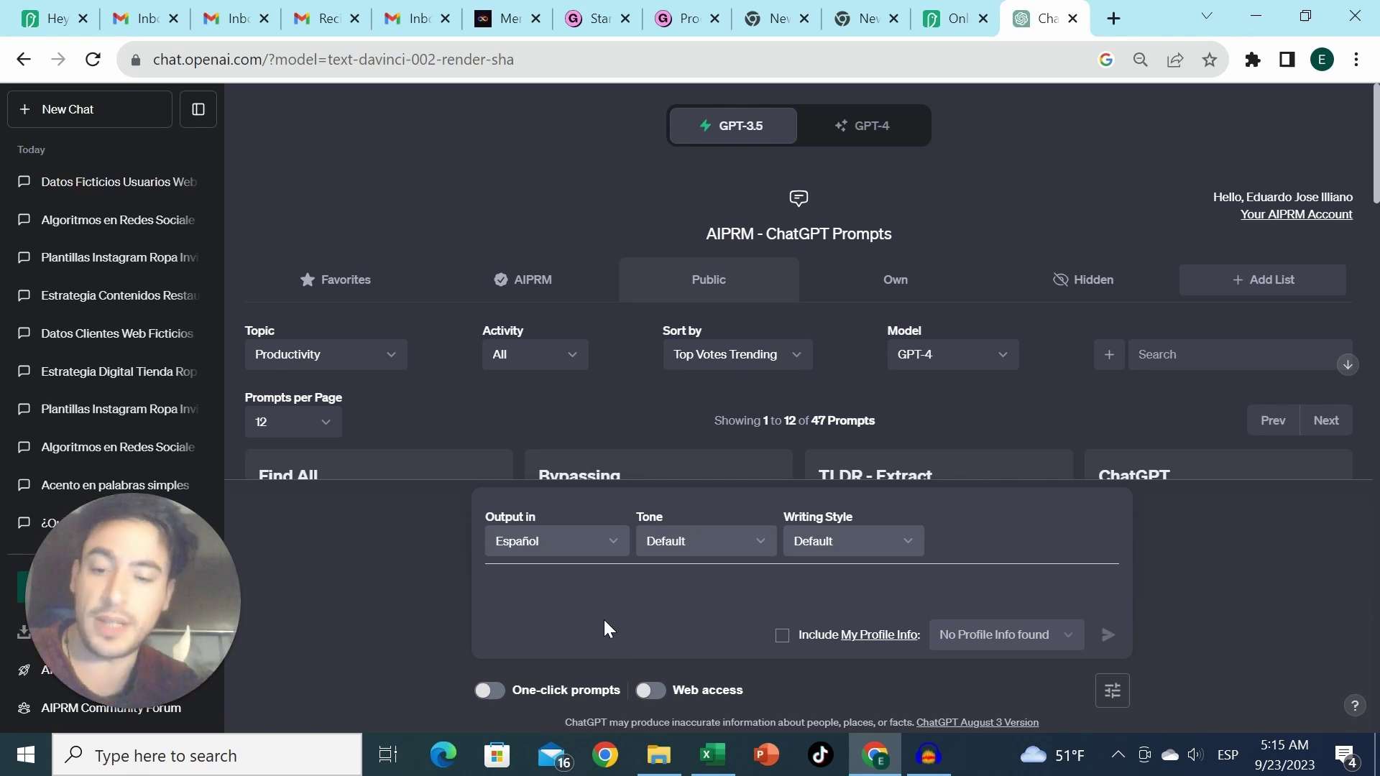
# Start the chat prompt with "Generame la estregia de marketing organica para una tienda de ropa para los proximos 30"
pyautogui.write('Genere')
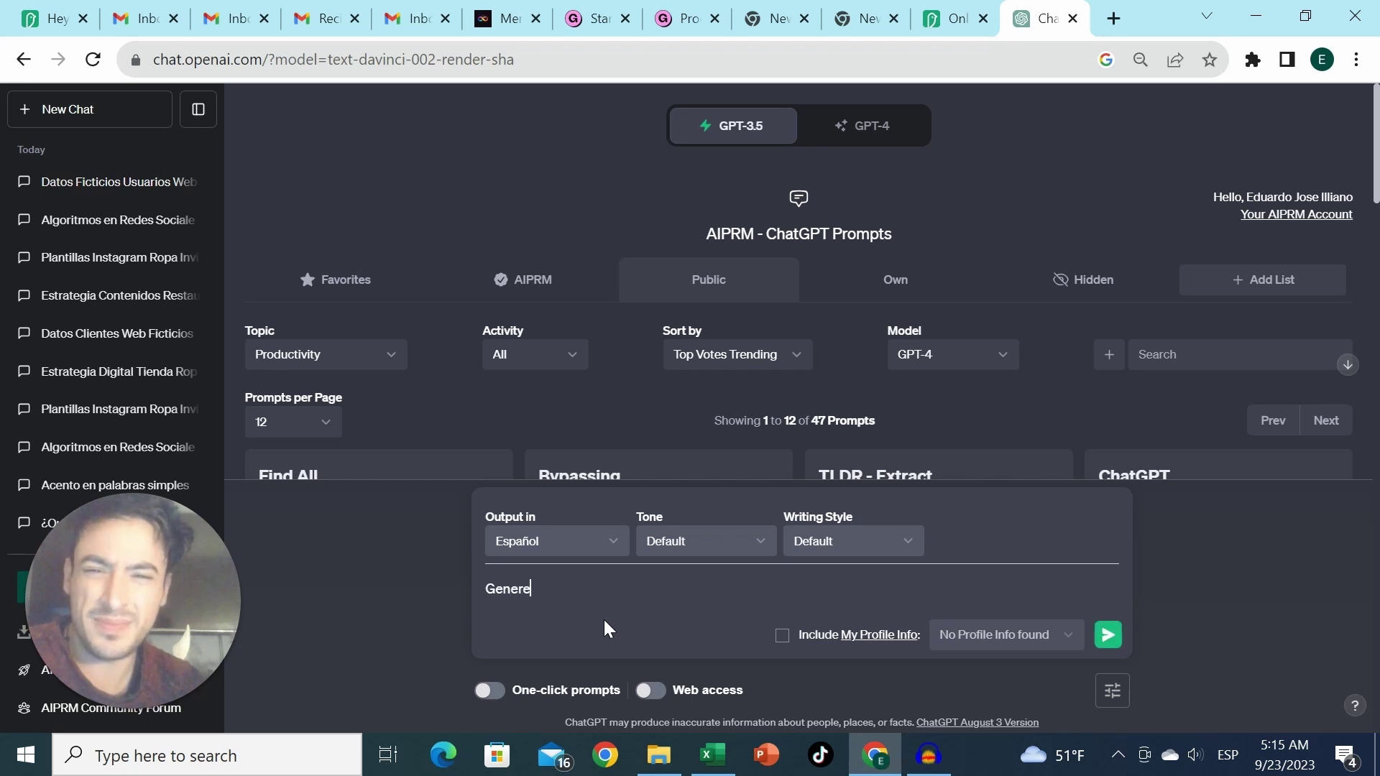
pyautogui.press('BackSpace')
pyautogui.write('ame la estr')
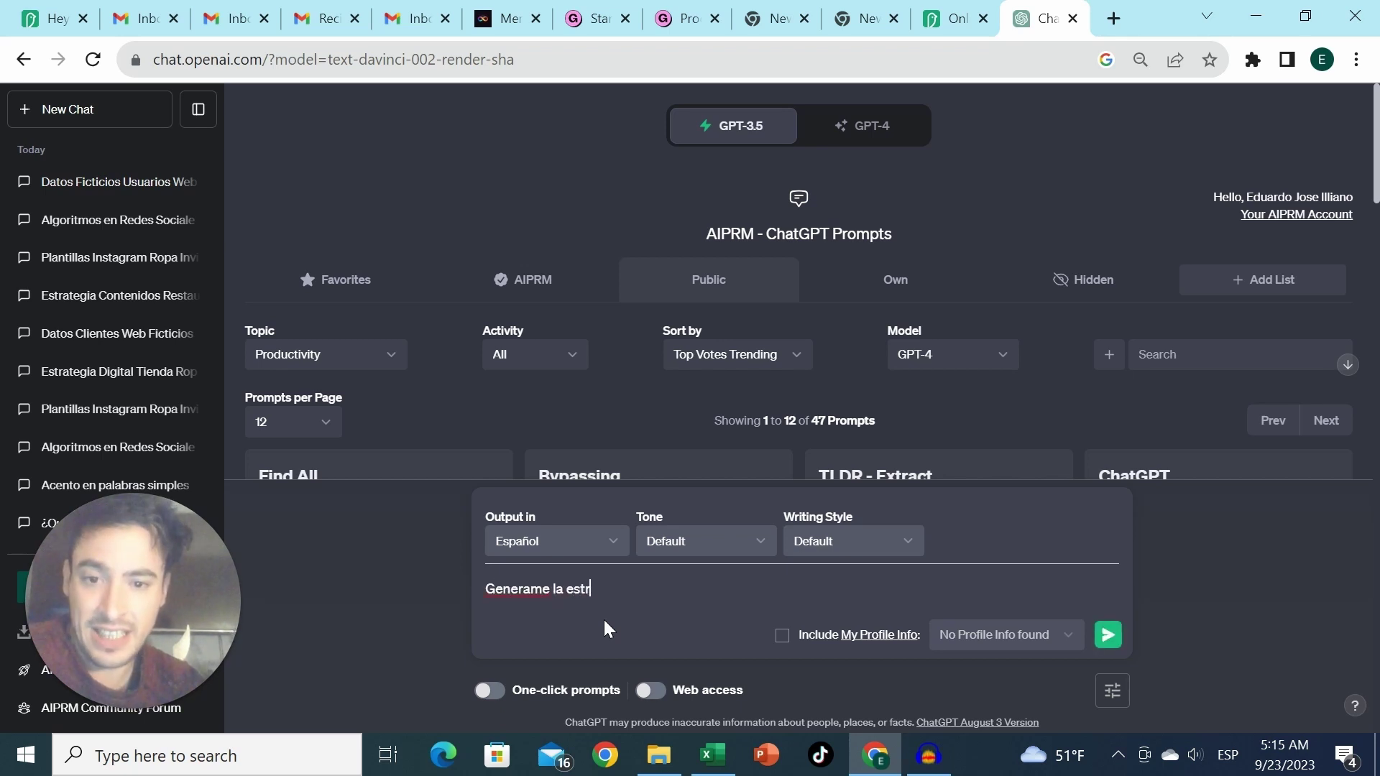
pyautogui.write('egia de marketing')
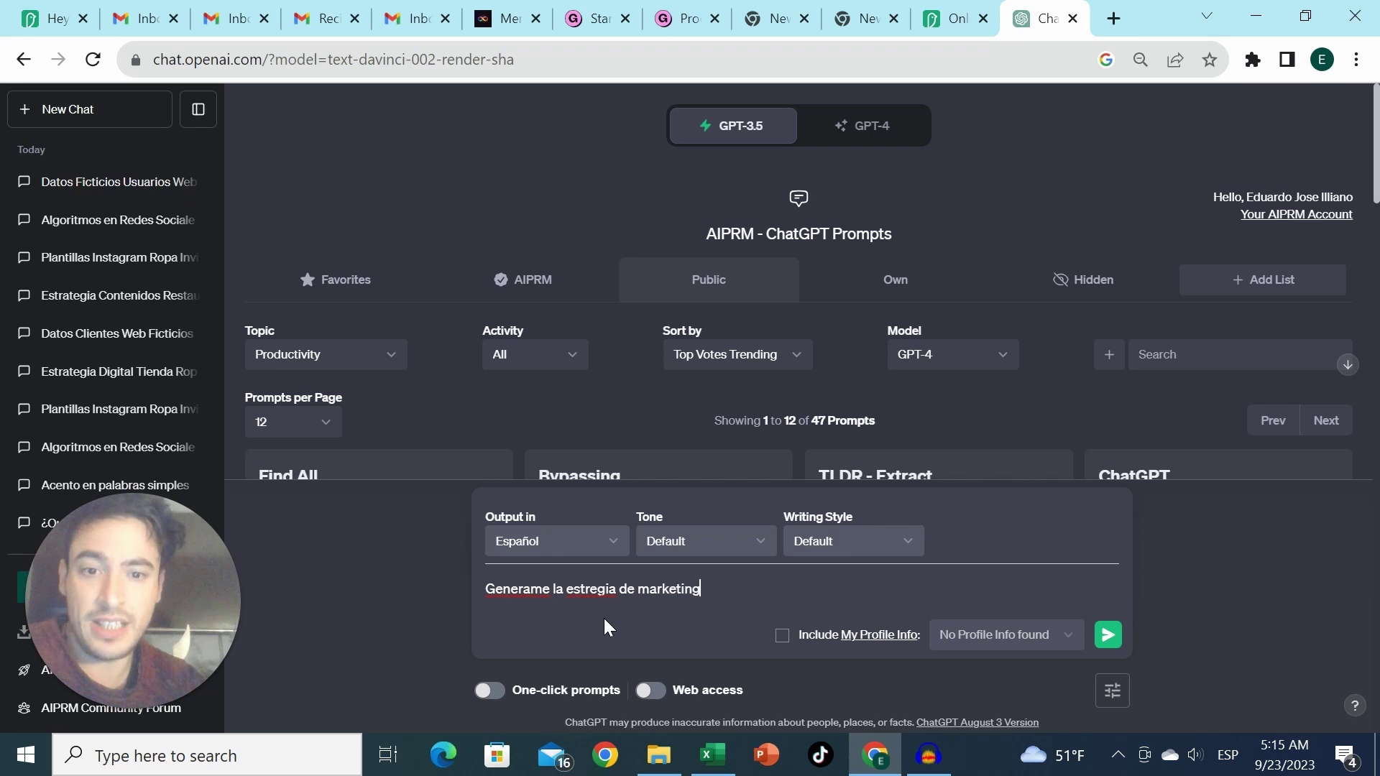
pyautogui.write(' organica para ')
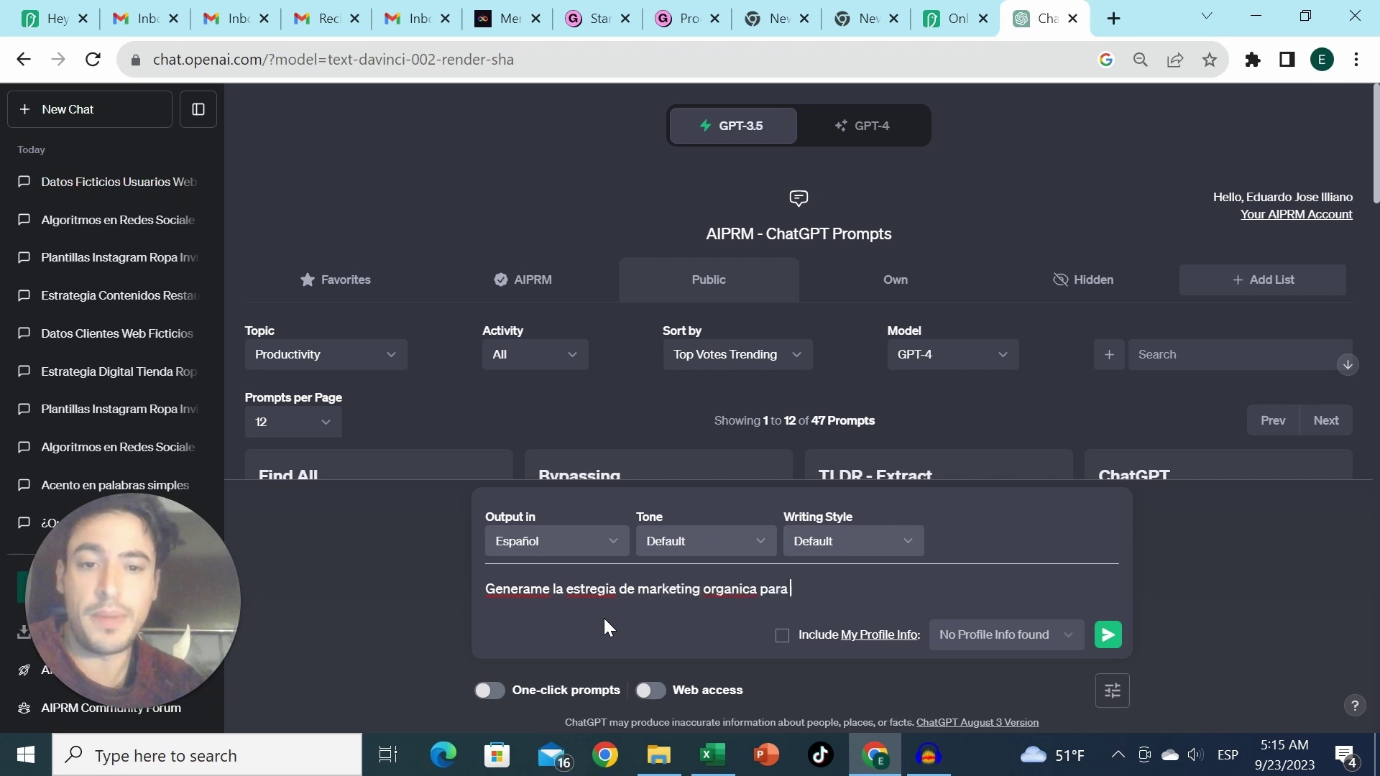
pyautogui.write('una tienda de ')
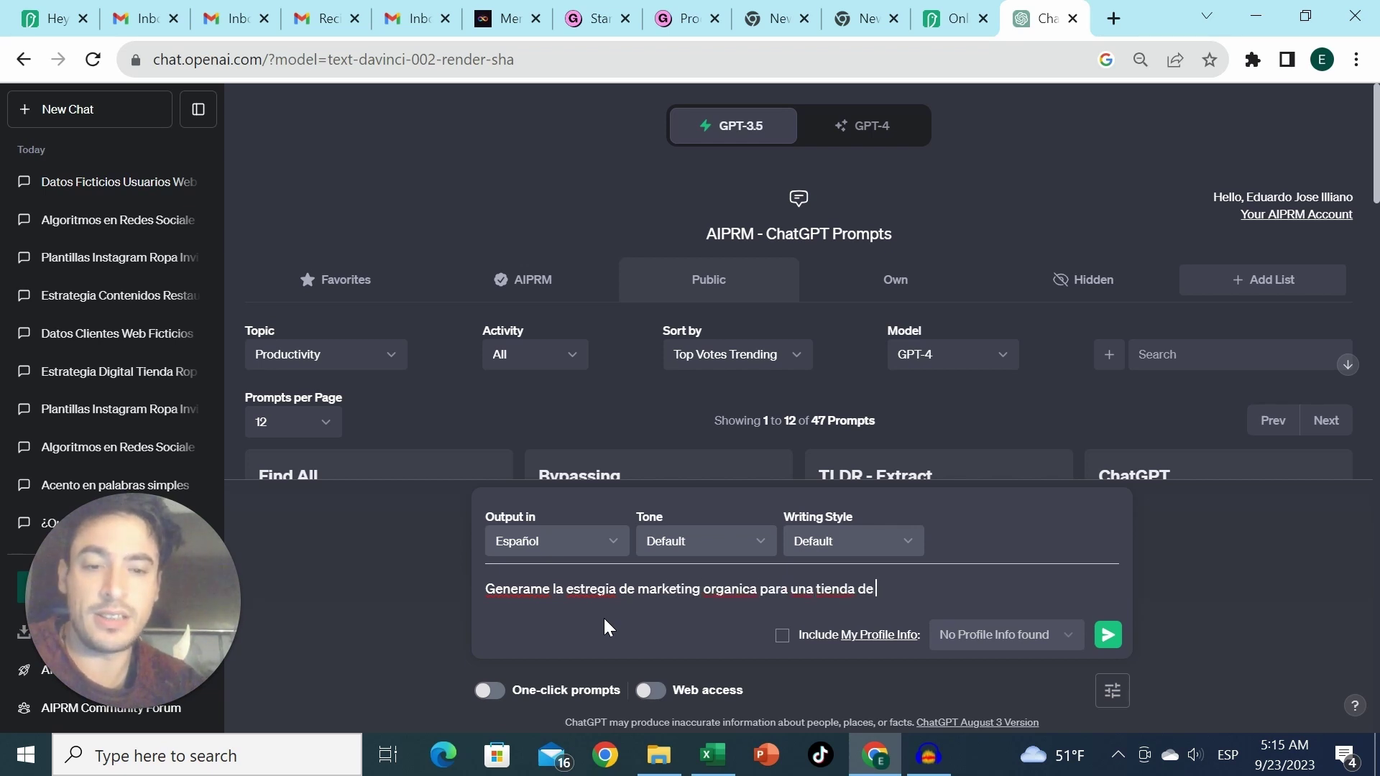
pyautogui.write('ropa , pa')
pyautogui.press('BackSpace')
pyautogui.press('BackSpace')
pyautogui.press('BackSpace')
pyautogui.write('ara los')
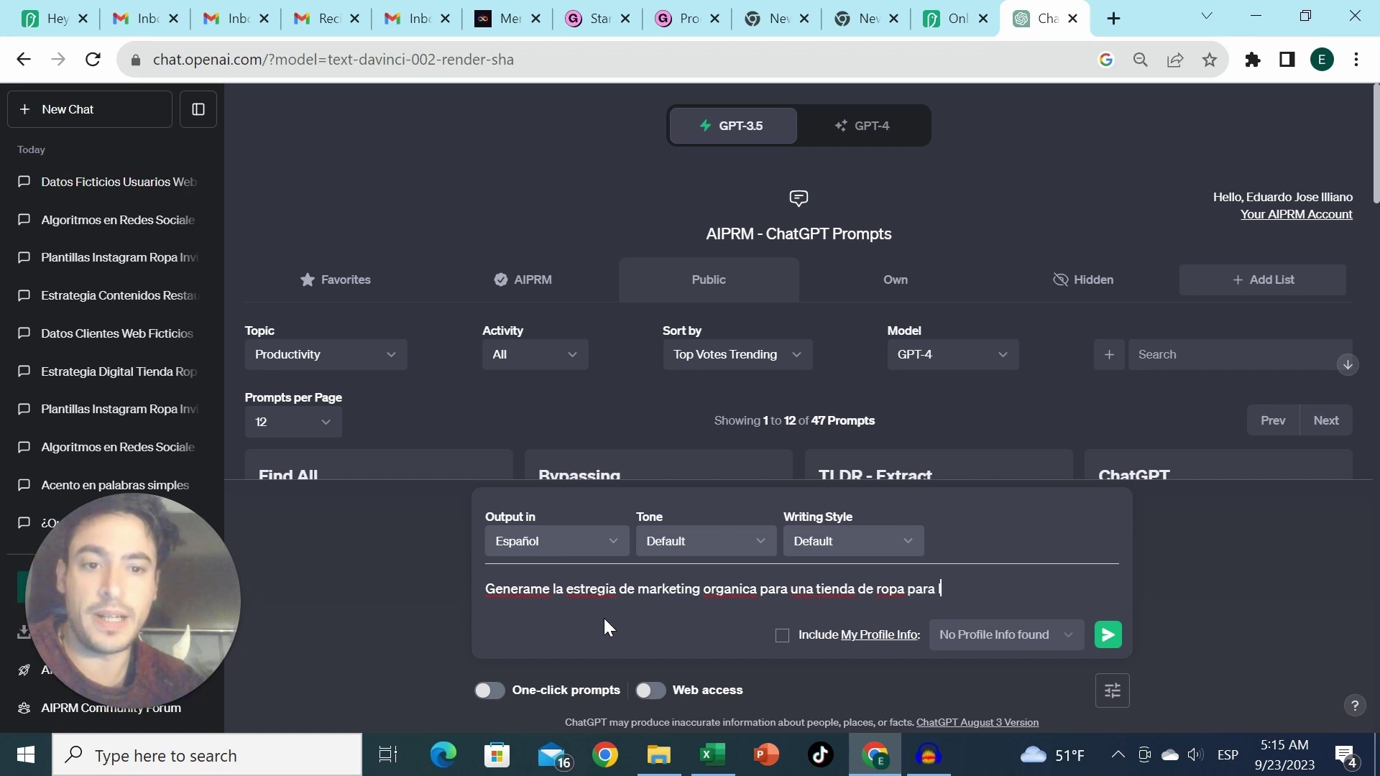
pyautogui.press('BackSpace')
pyautogui.write('s pr')
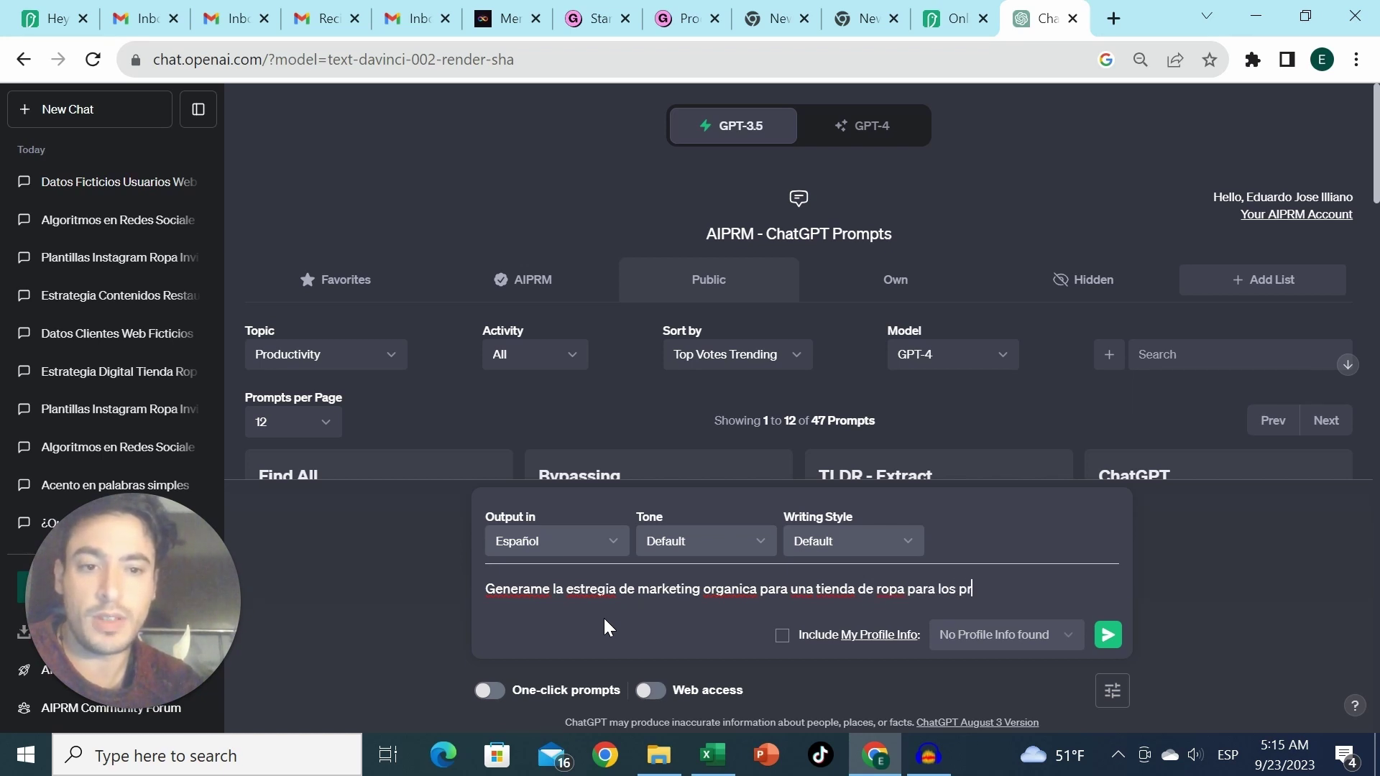
pyautogui.write('oximos 30')
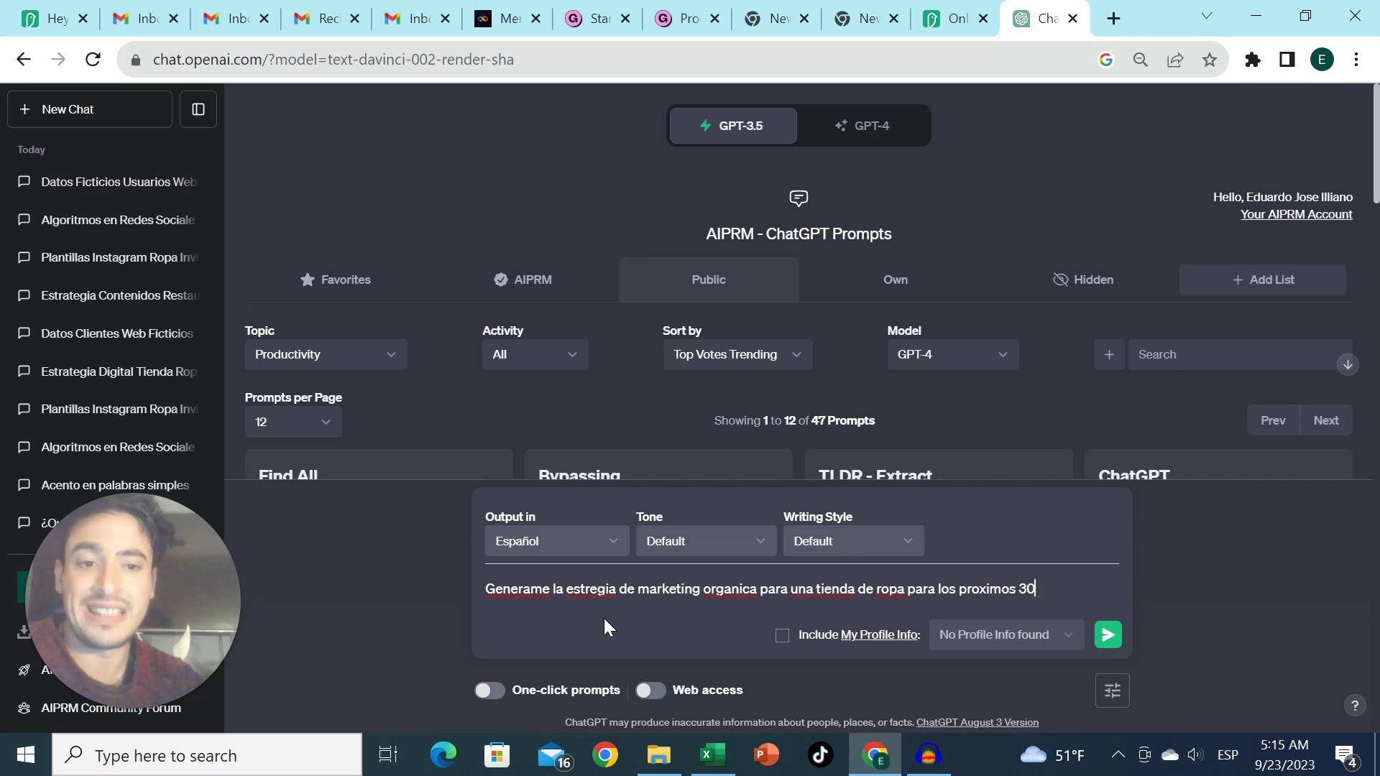
# Extend the prompt with "dias , generalo en una matrix , en esa amtrix" to request the strategy as a matrix
pyautogui.write(' dias , genera')
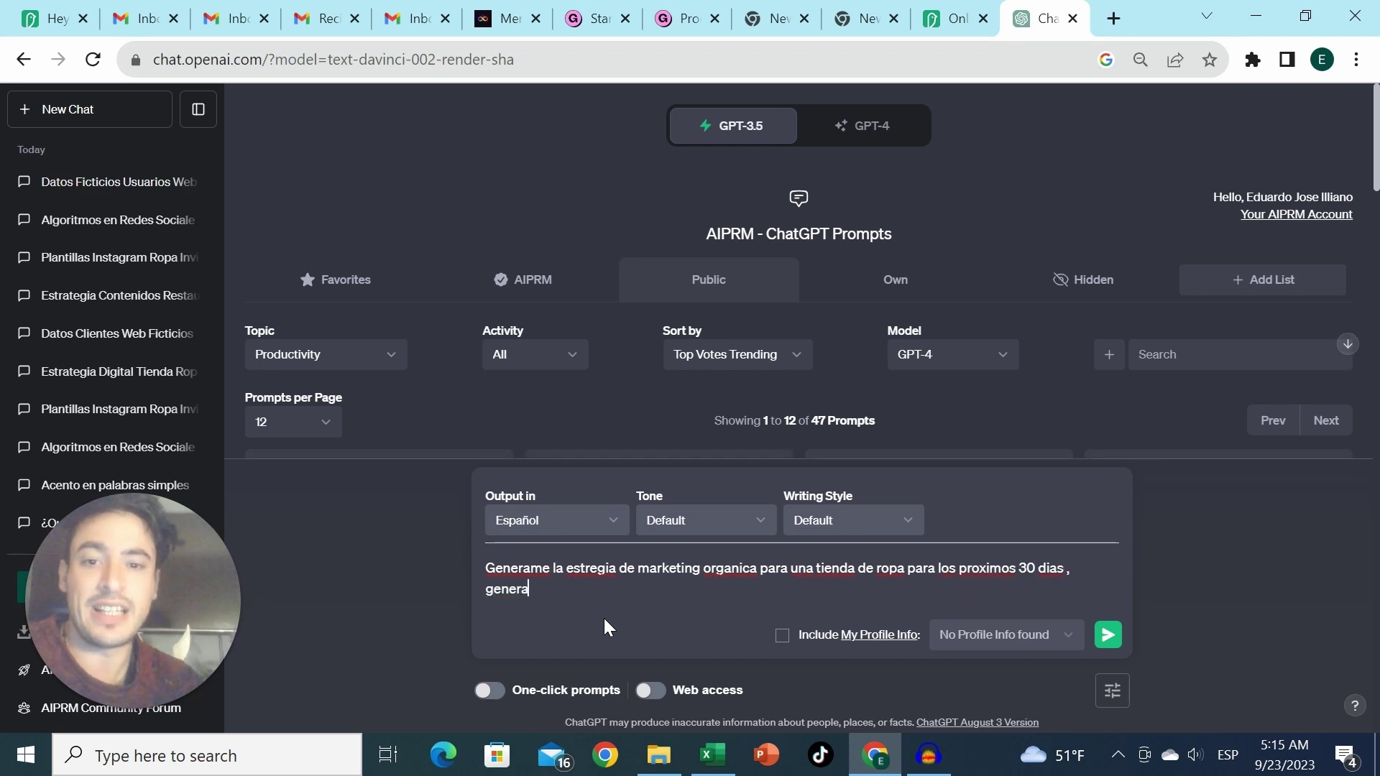
pyautogui.write('lo en una ma')
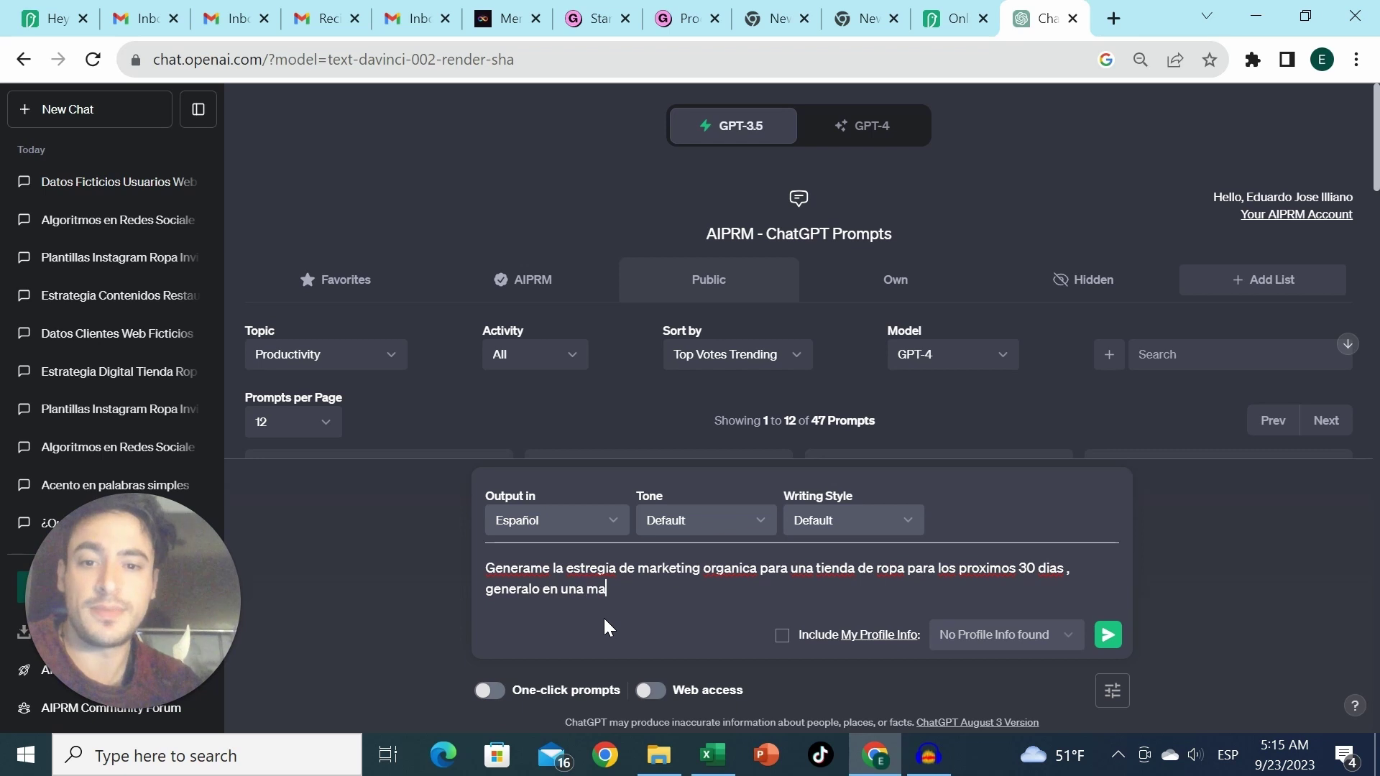
pyautogui.write('trix , en')
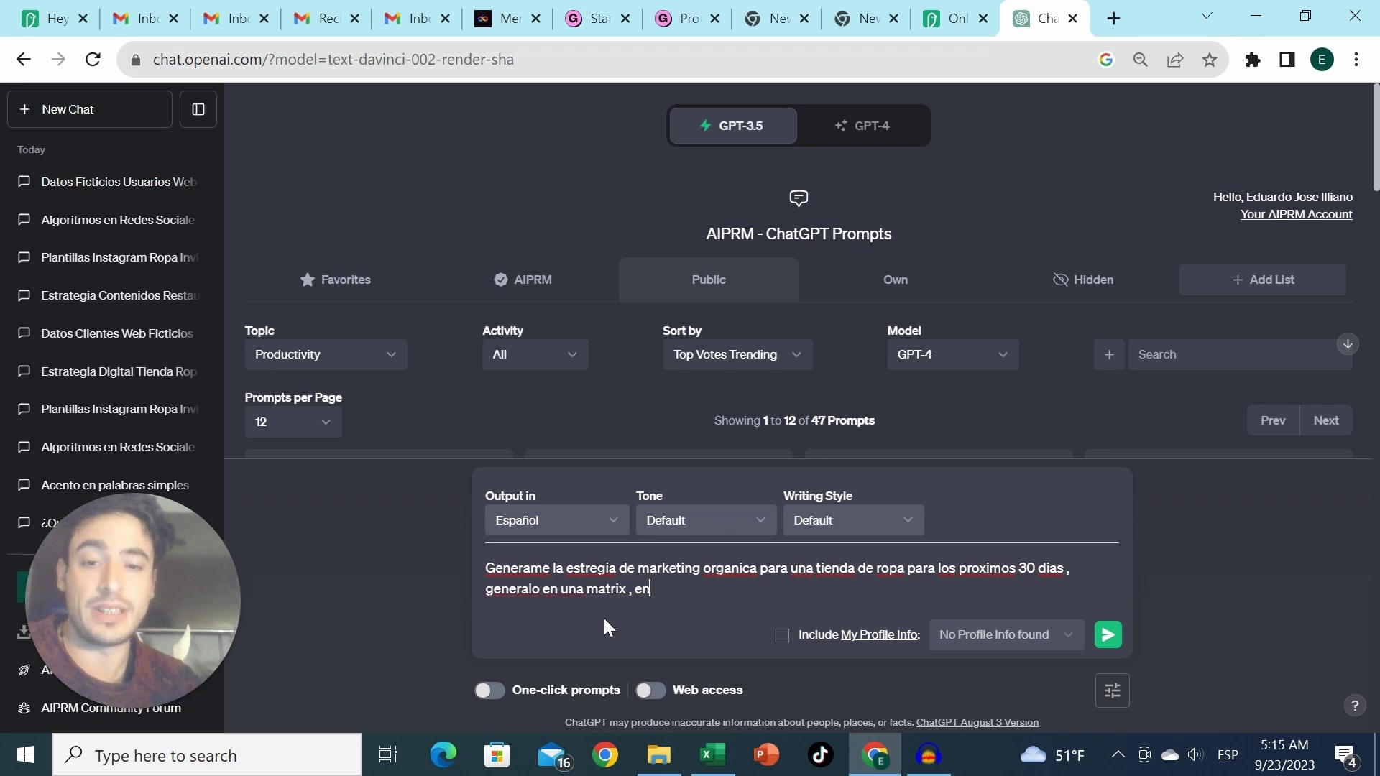
pyautogui.write(' esa amtrix ')
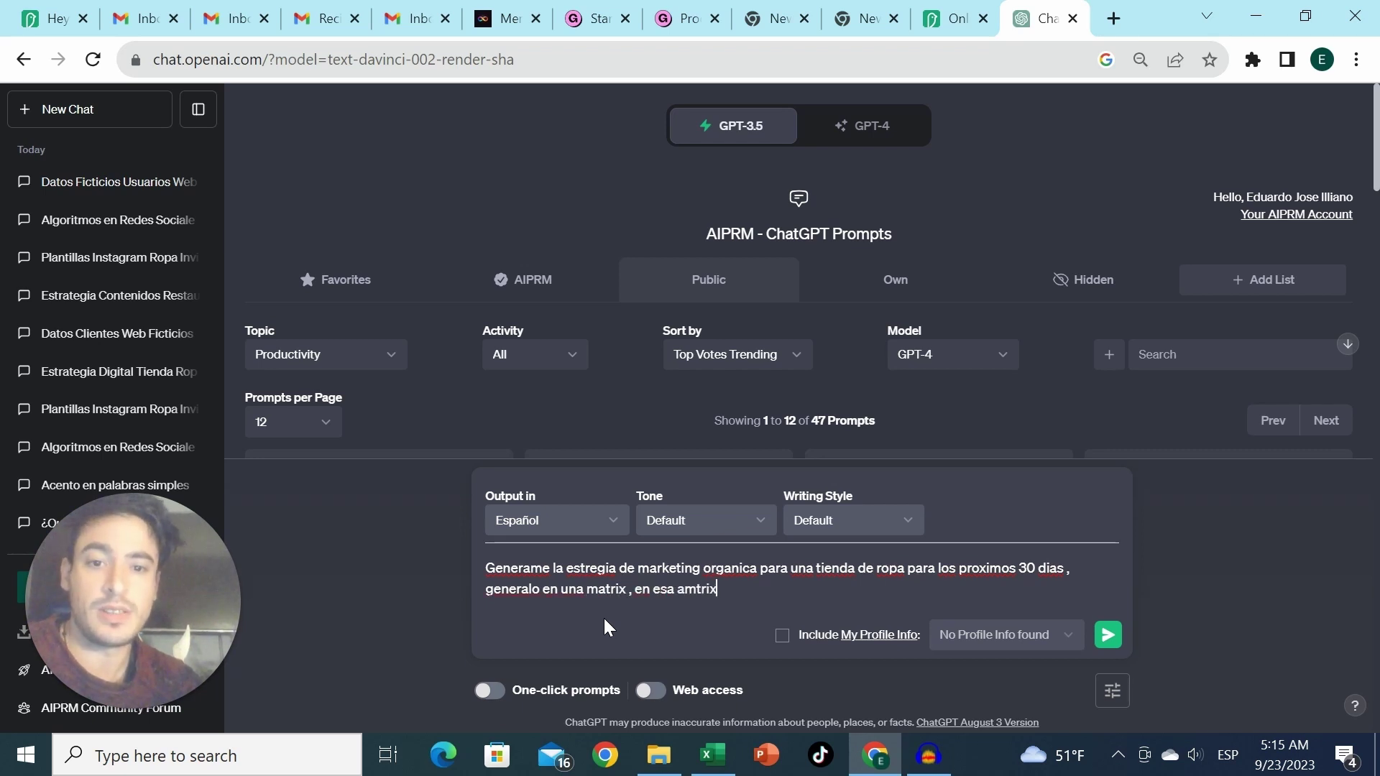
# Finish the prompt with "una columna sera la estregia , objetivo , publico meta , temas a considerar ,", send it and view the generated table
pyautogui.write('un')
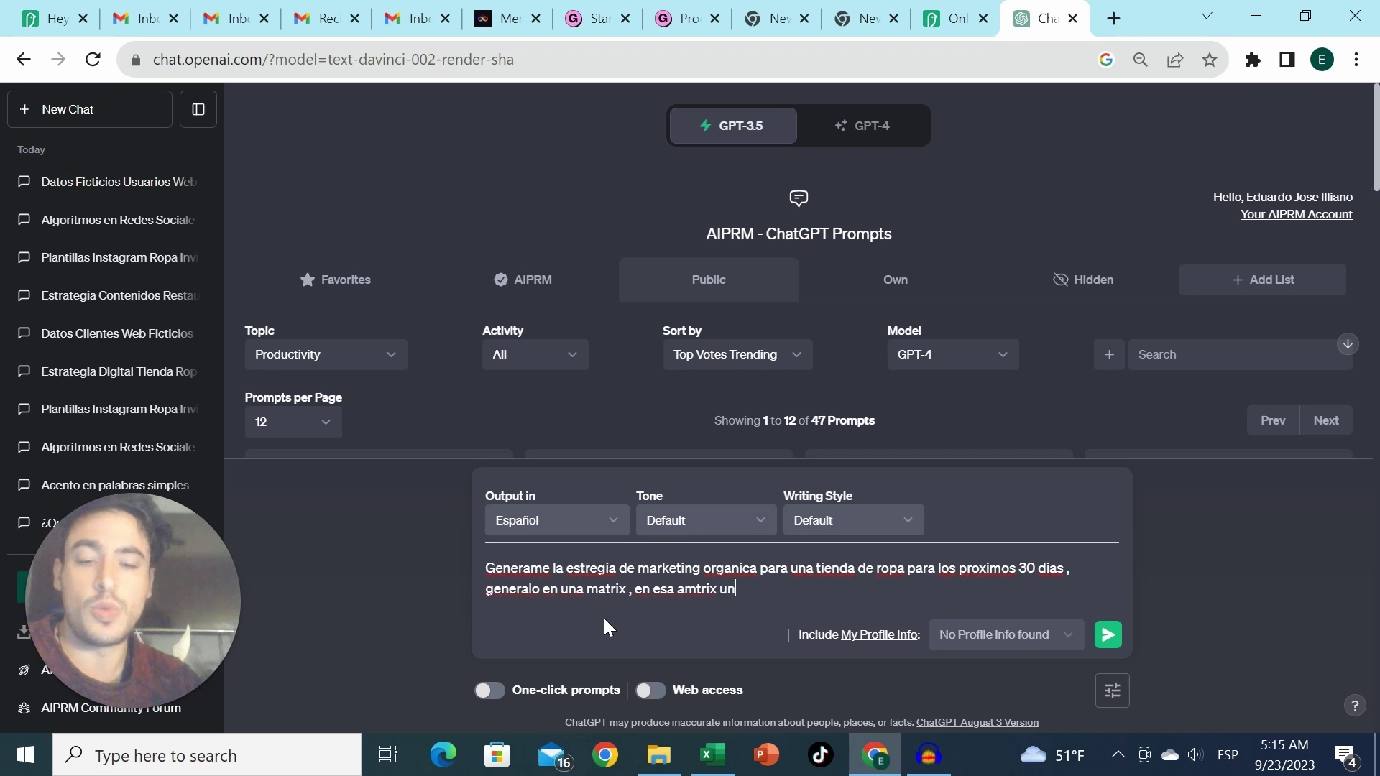
pyautogui.write('a columna sera')
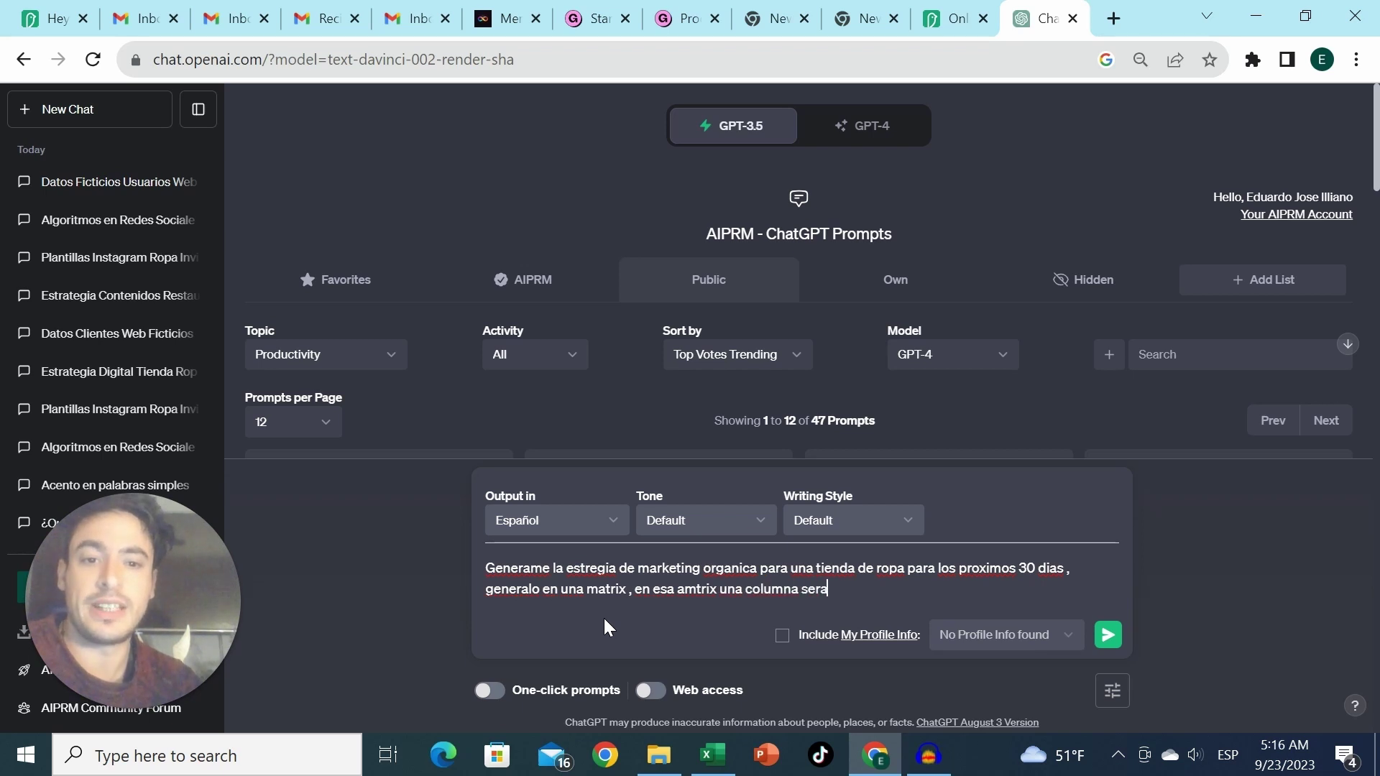
pyautogui.write(' la estregia , ')
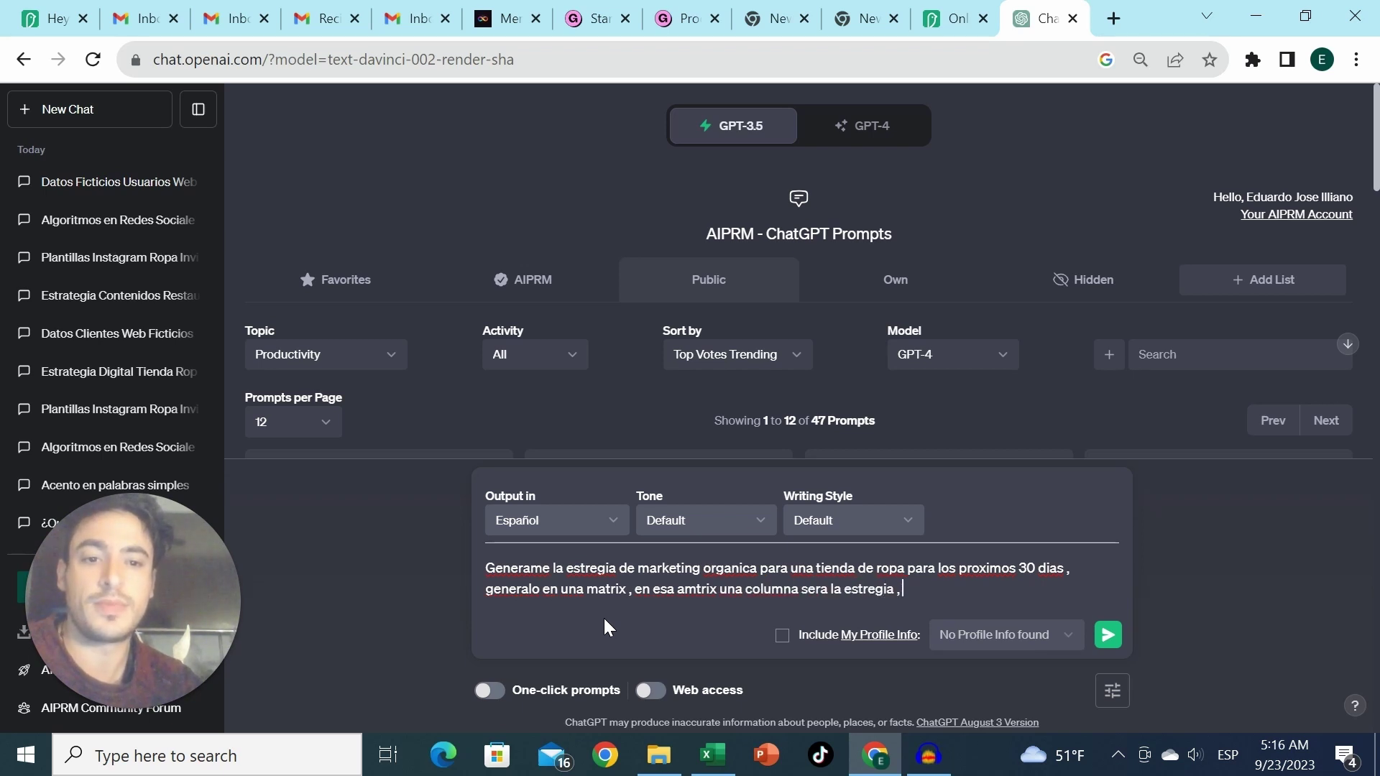
pyautogui.write('objetivo ')
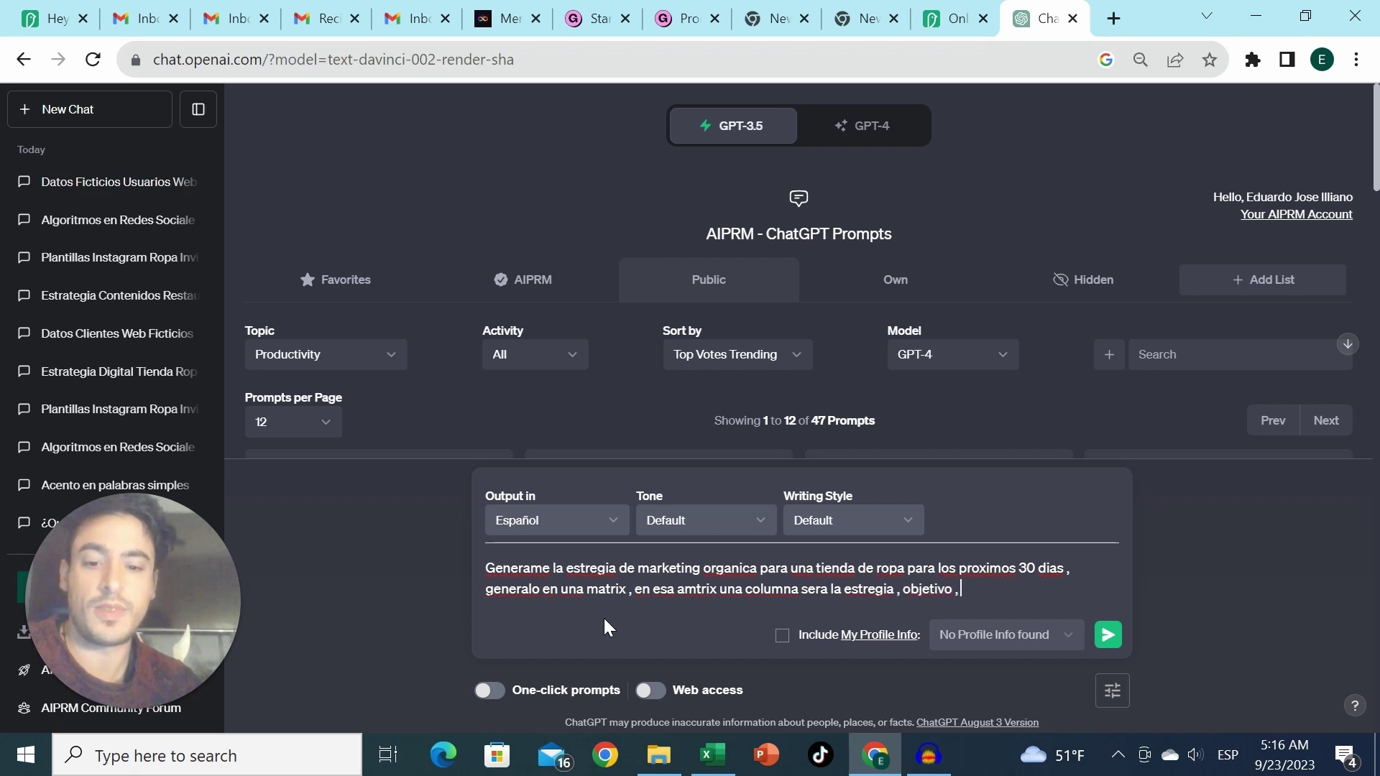
pyautogui.write(', publico')
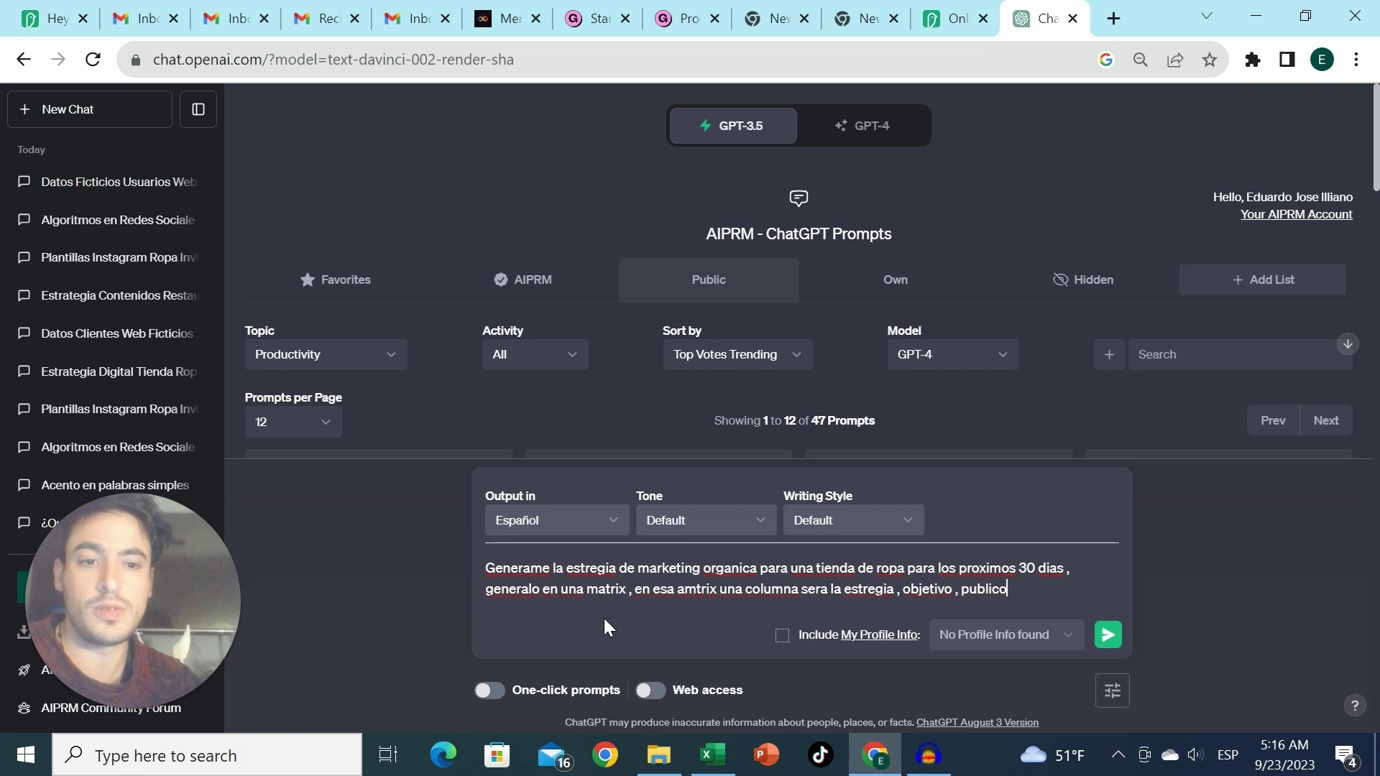
pyautogui.write(' meta ,')
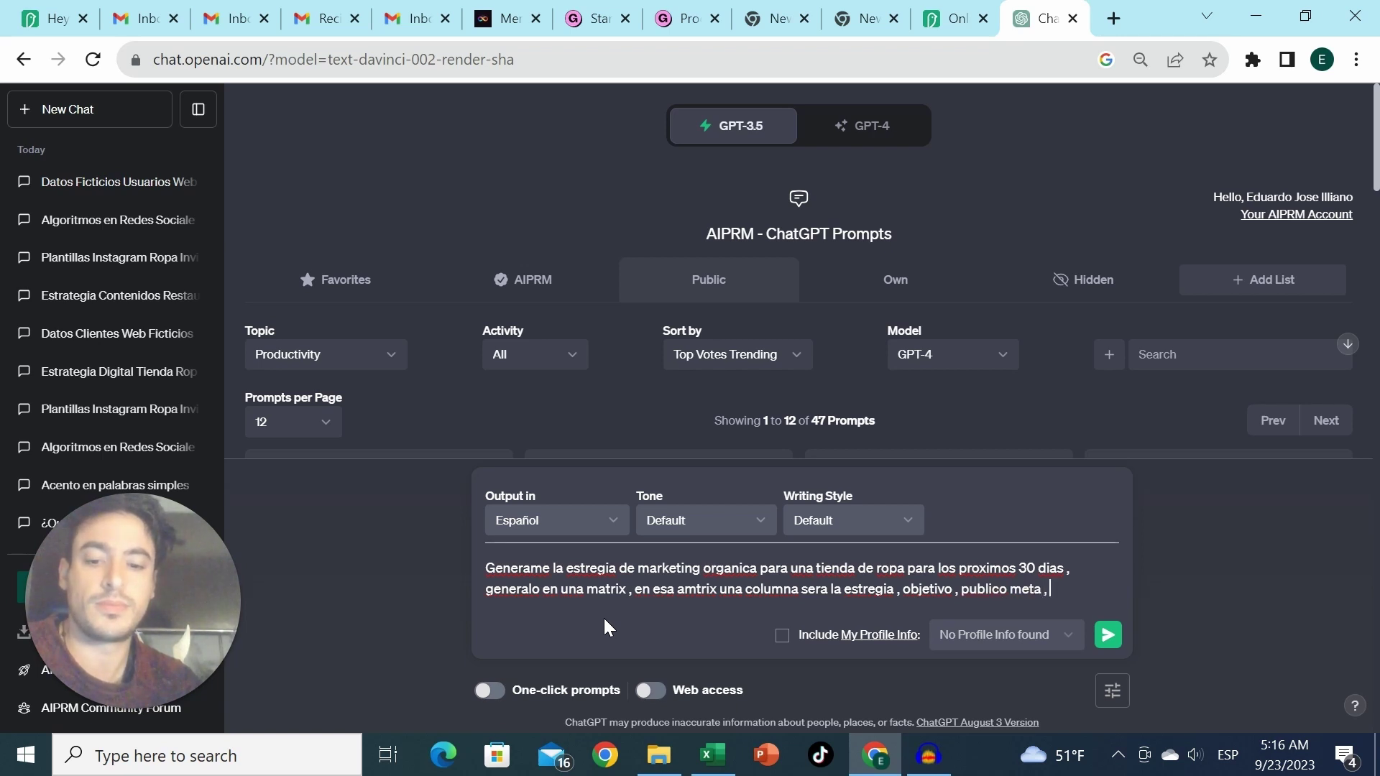
pyautogui.write(' temas a considerar ,')
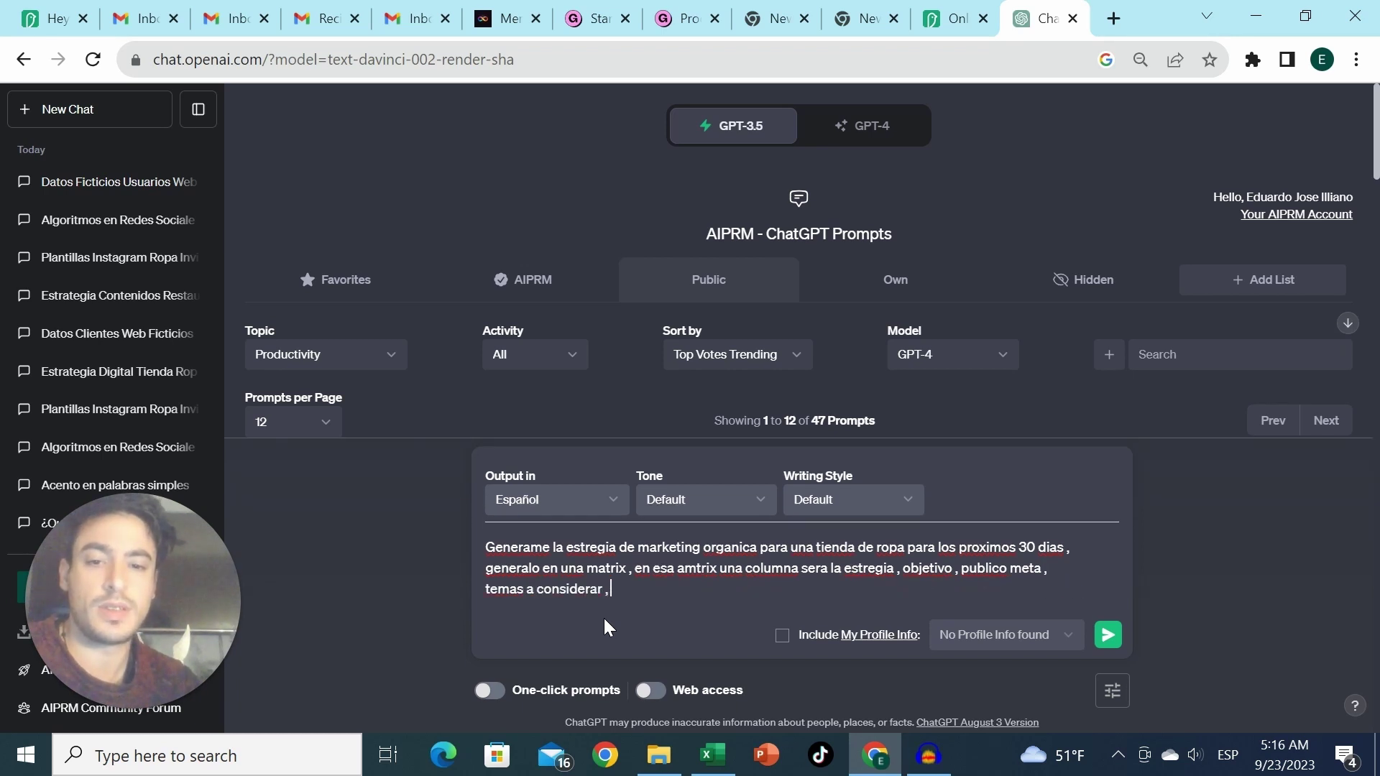
pyautogui.press('Return')
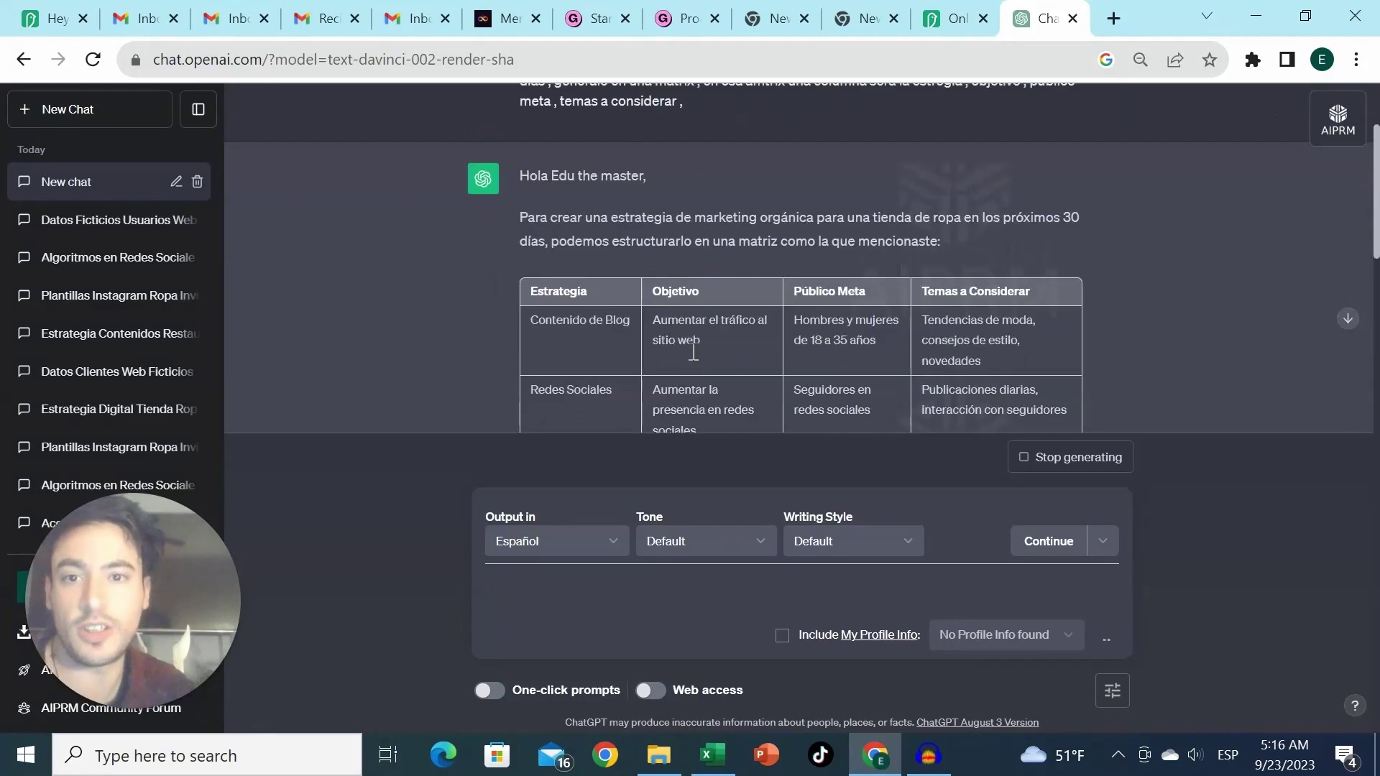
pyautogui.scroll(-3, 826, 301)
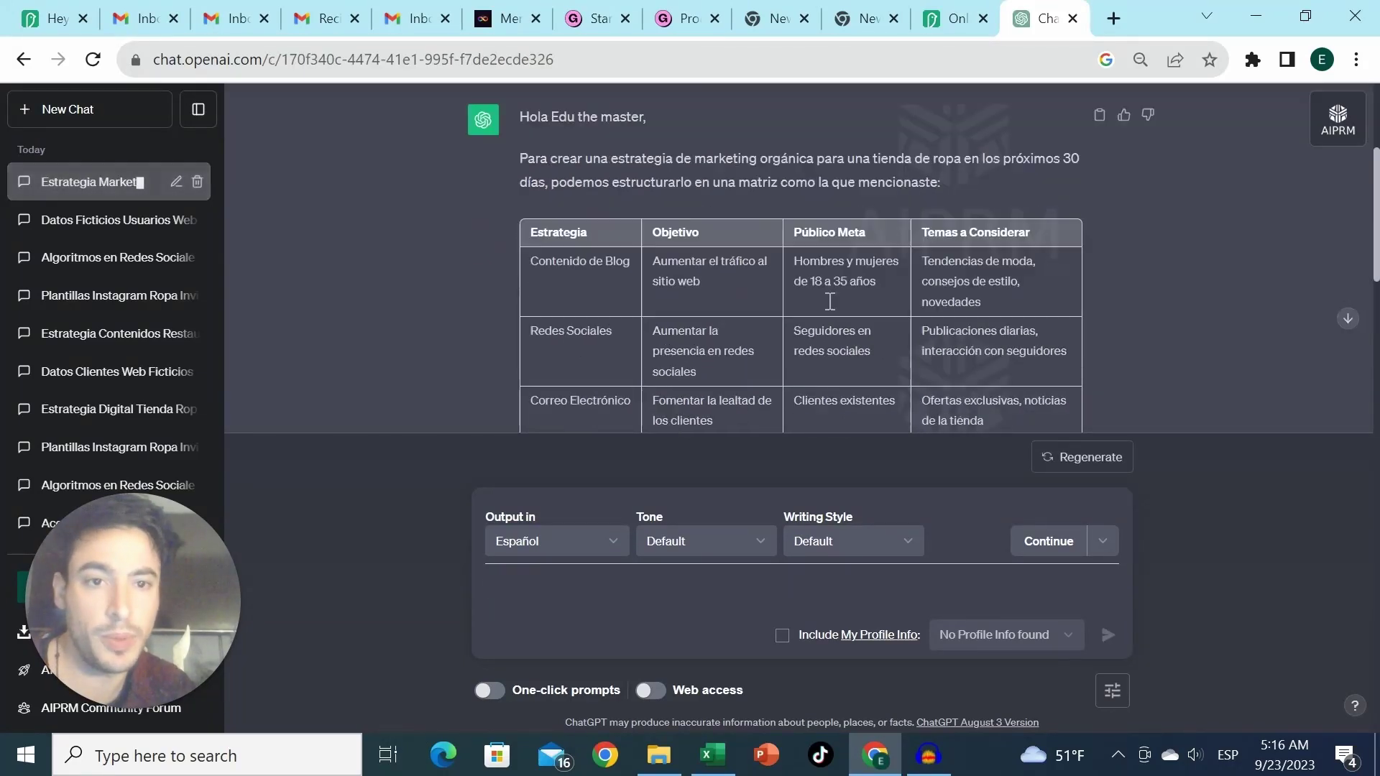
# Review the generated strategy matrix, reading the strategy, objective, target audience and topics columns against the original prompt
pyautogui.scroll(4, 611, 302)
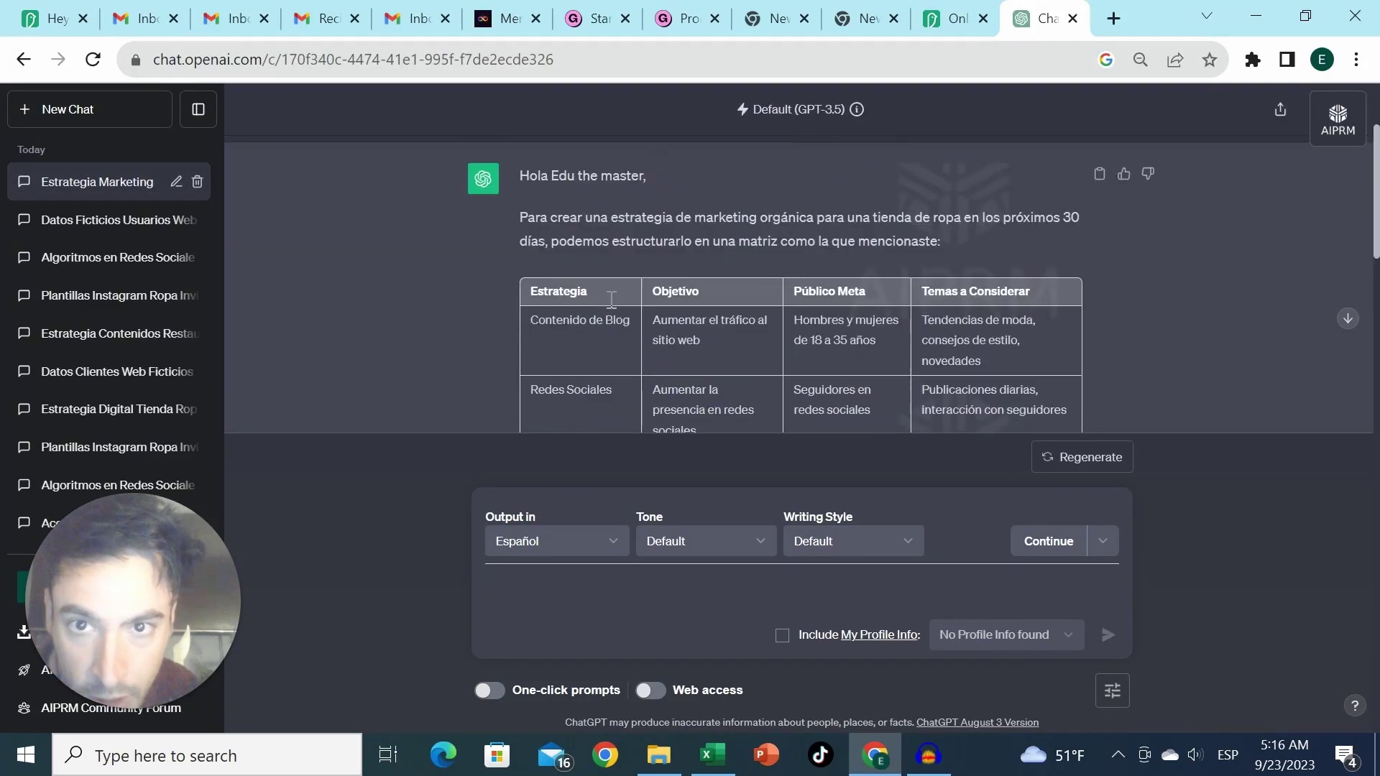
pyautogui.scroll(-2, 612, 304)
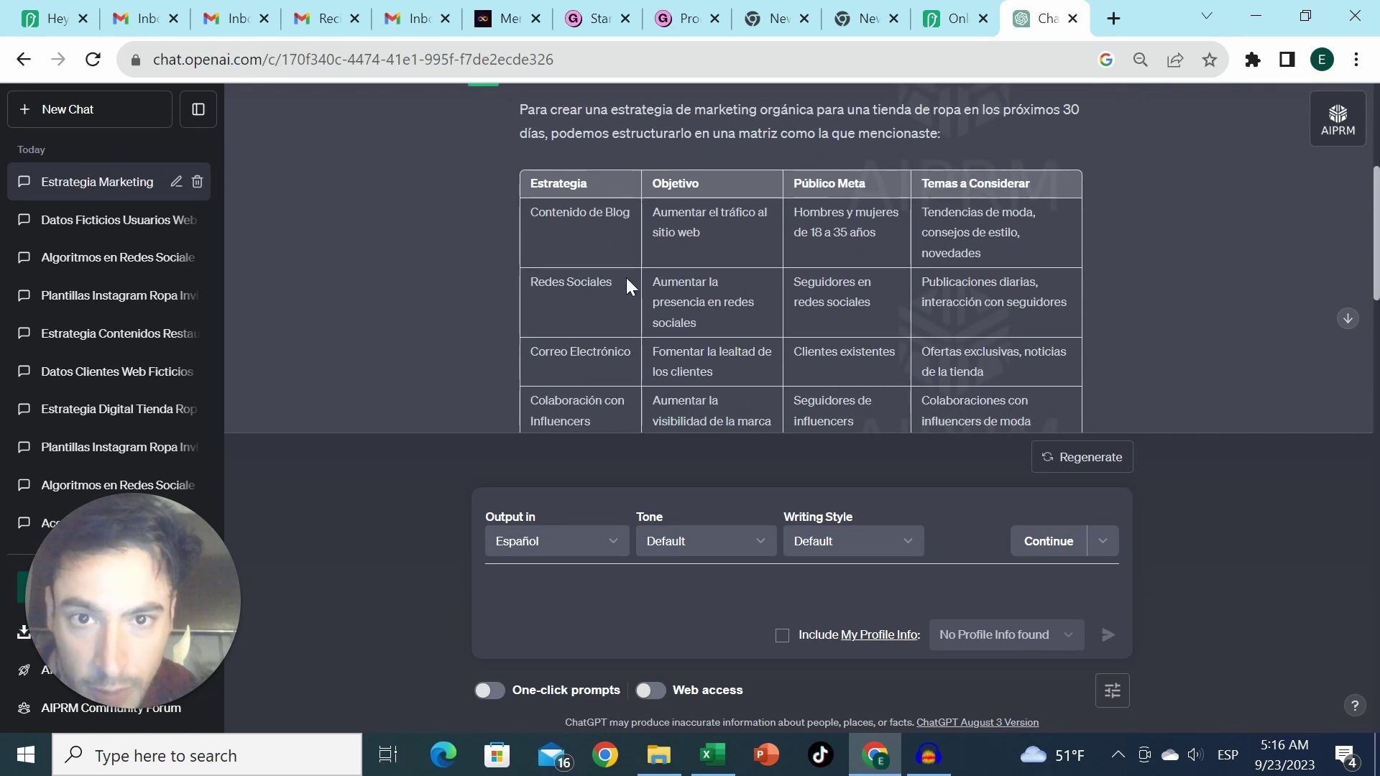
pyautogui.moveTo(653, 233); pyautogui.dragTo(694, 234)
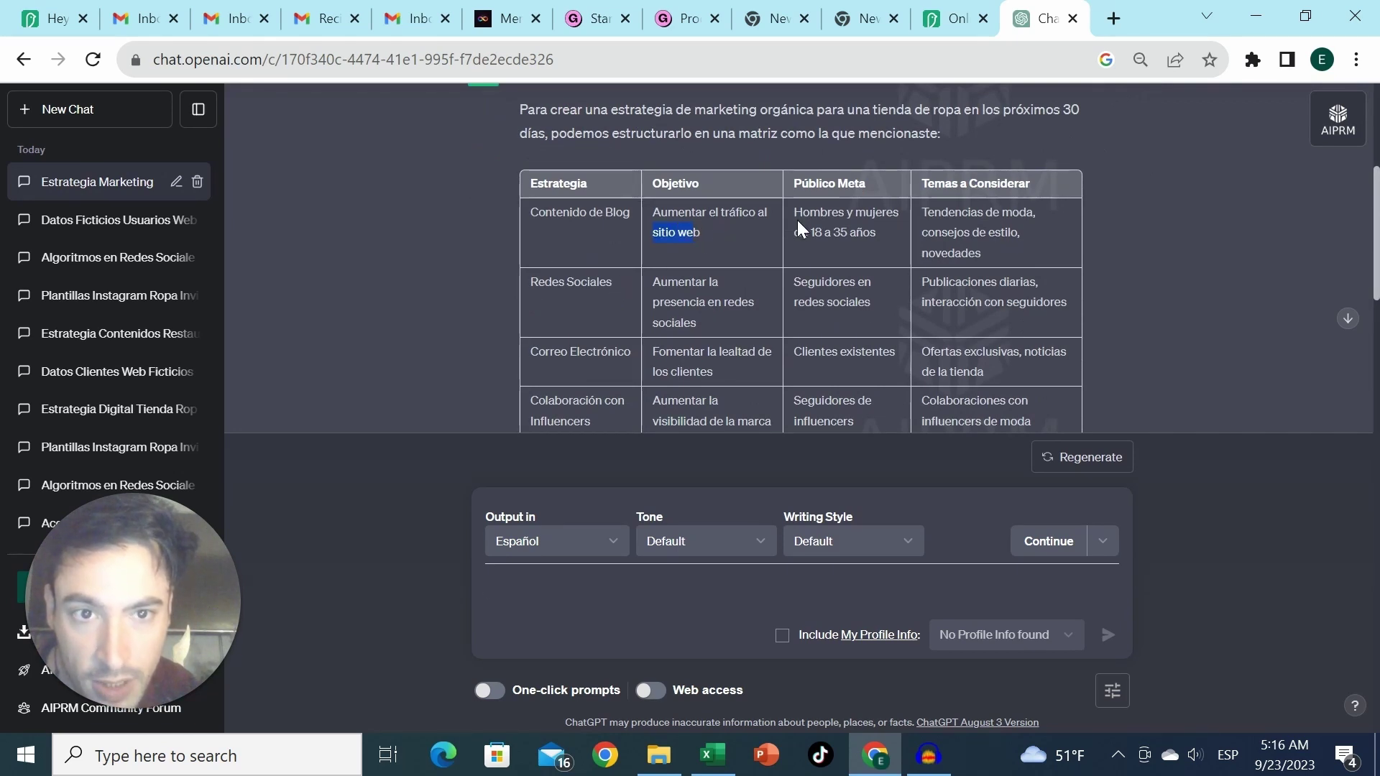
pyautogui.moveTo(791, 214); pyautogui.dragTo(1179, 190)
pyautogui.scroll(-5, 1230, 277)
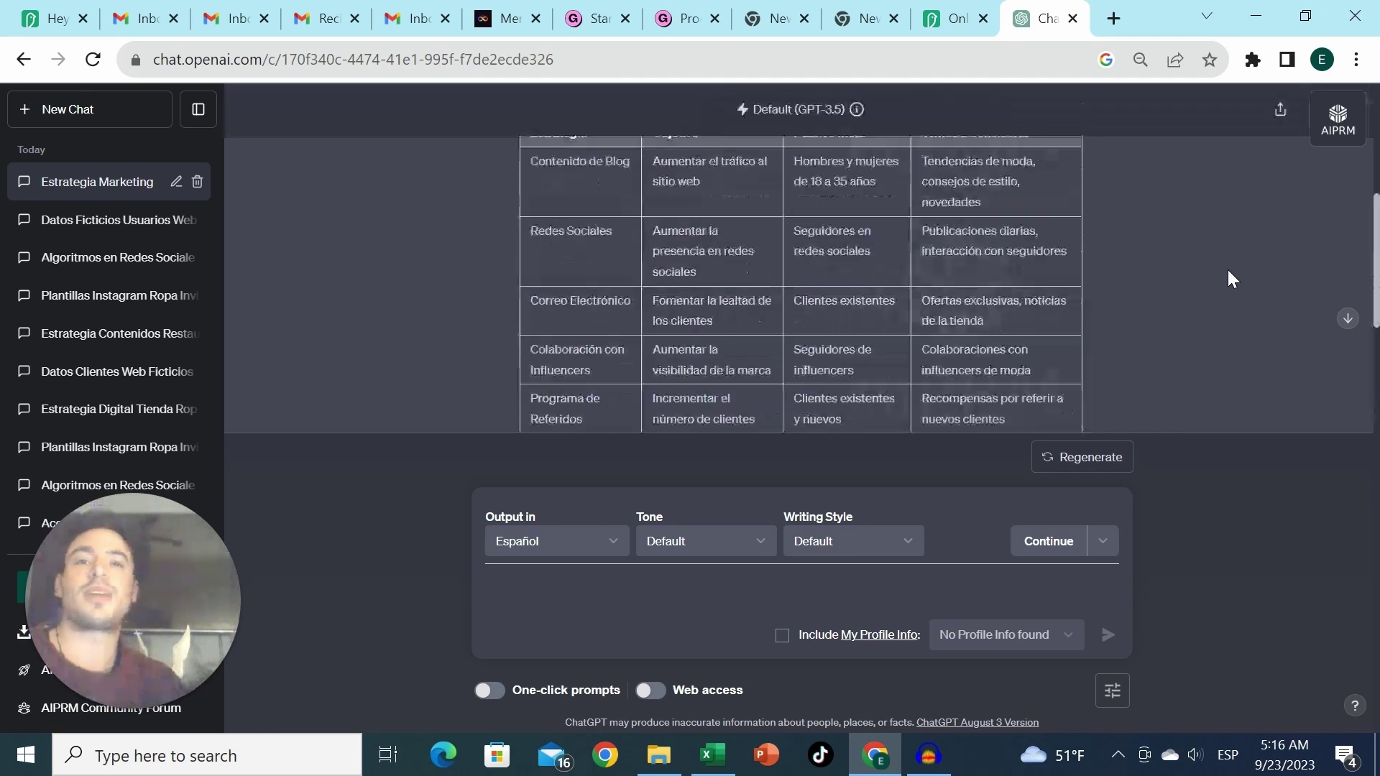
pyautogui.scroll(3, 1179, 291)
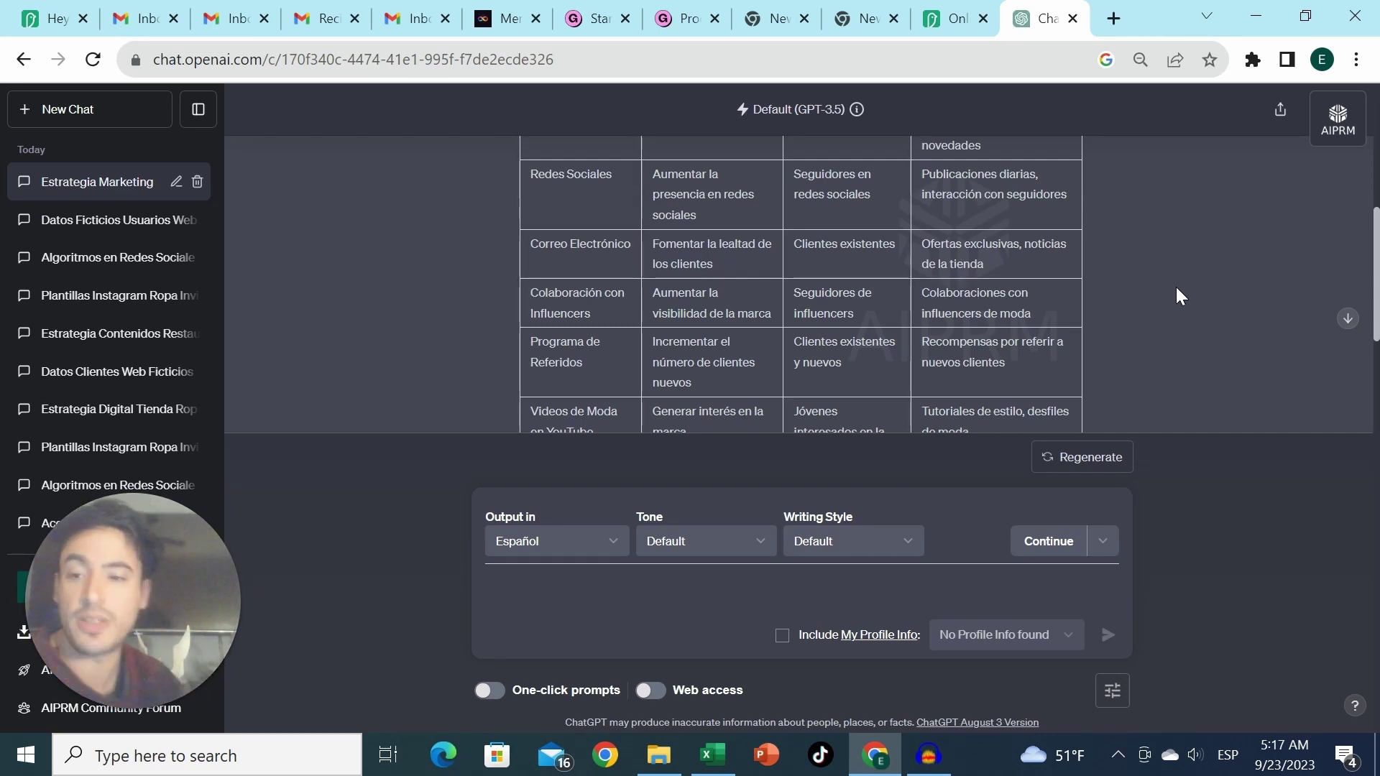
pyautogui.scroll(5, 1002, 287)
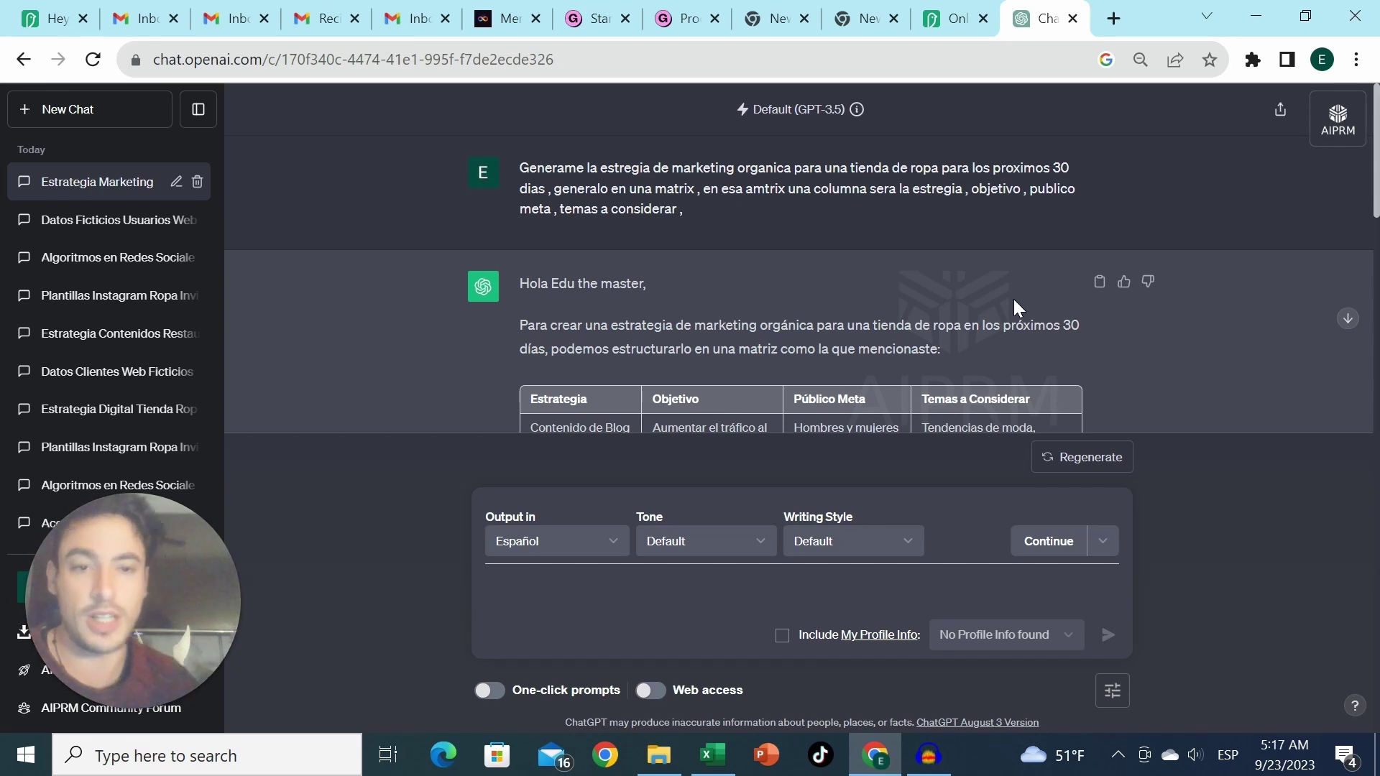
pyautogui.scroll(-3, 898, 348)
pyautogui.scroll(3, 899, 349)
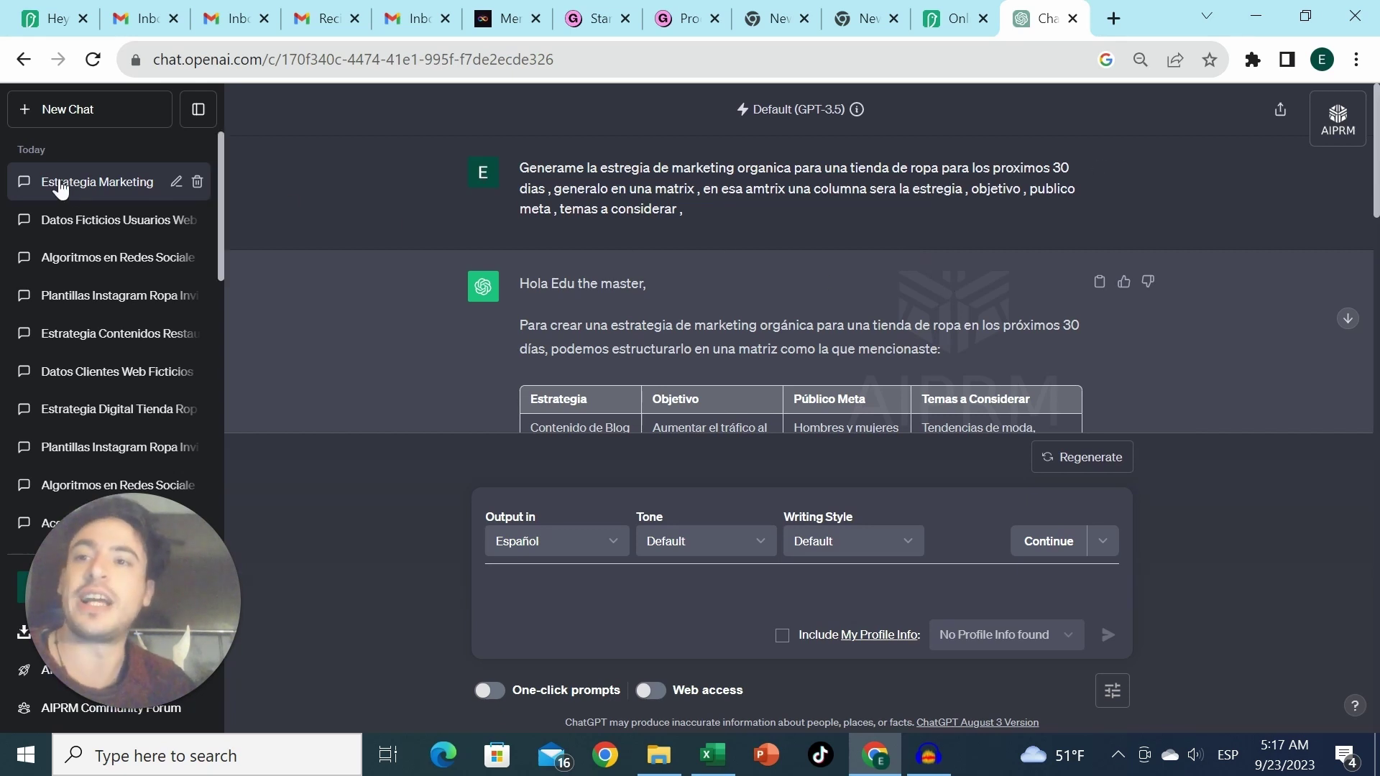
# Start a new chat using the GPT-4 model in Plugins mode
pyautogui.click(100, 114)
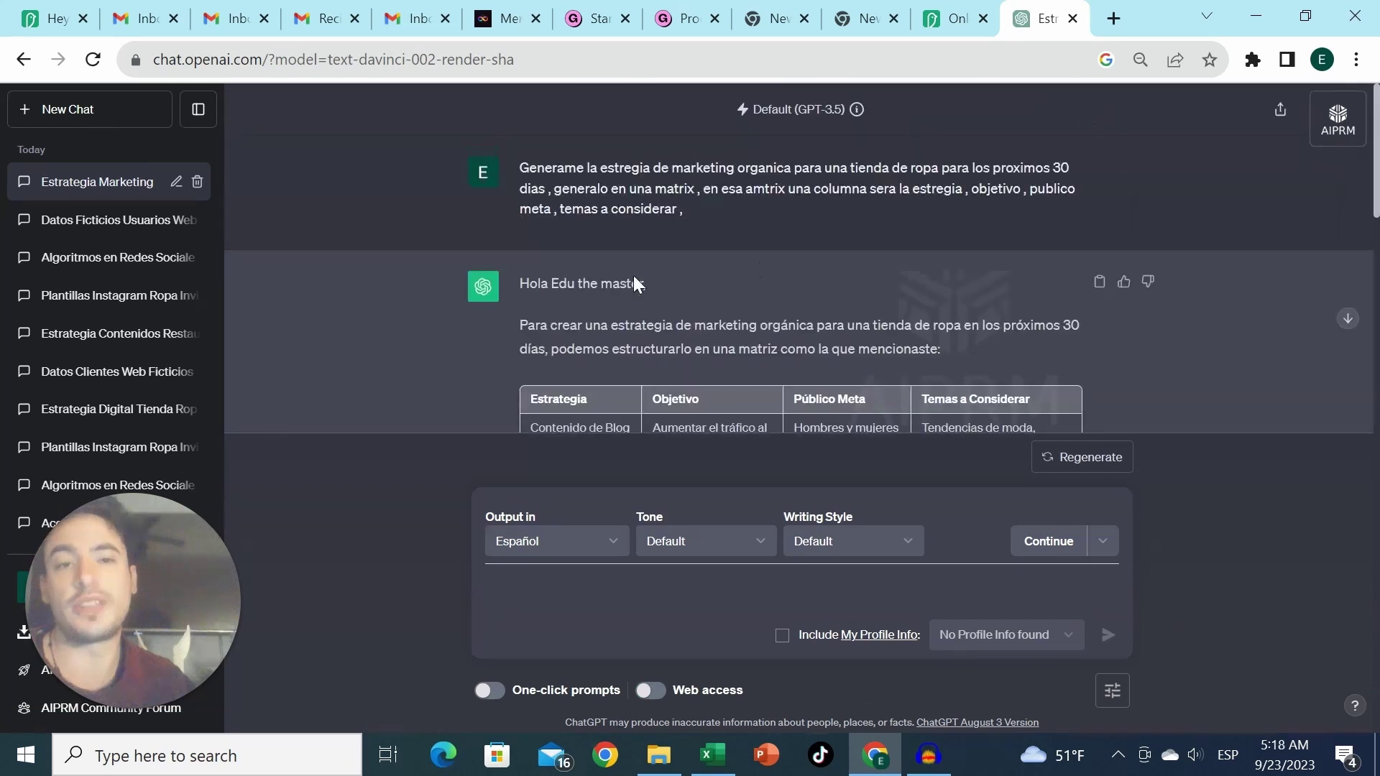
pyautogui.click(68, 109)
pyautogui.scroll(-5, 893, 133)
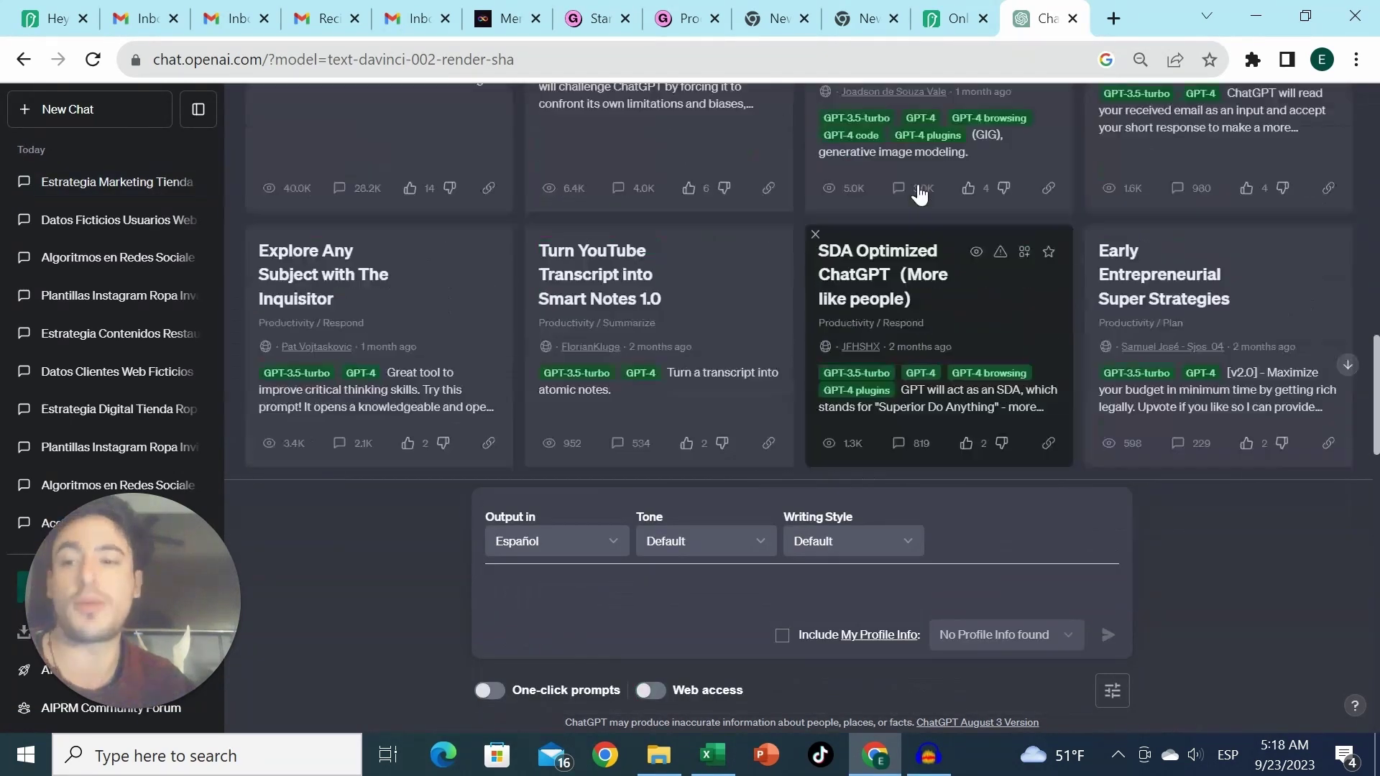
pyautogui.scroll(5, 898, 143)
pyautogui.click(898, 137)
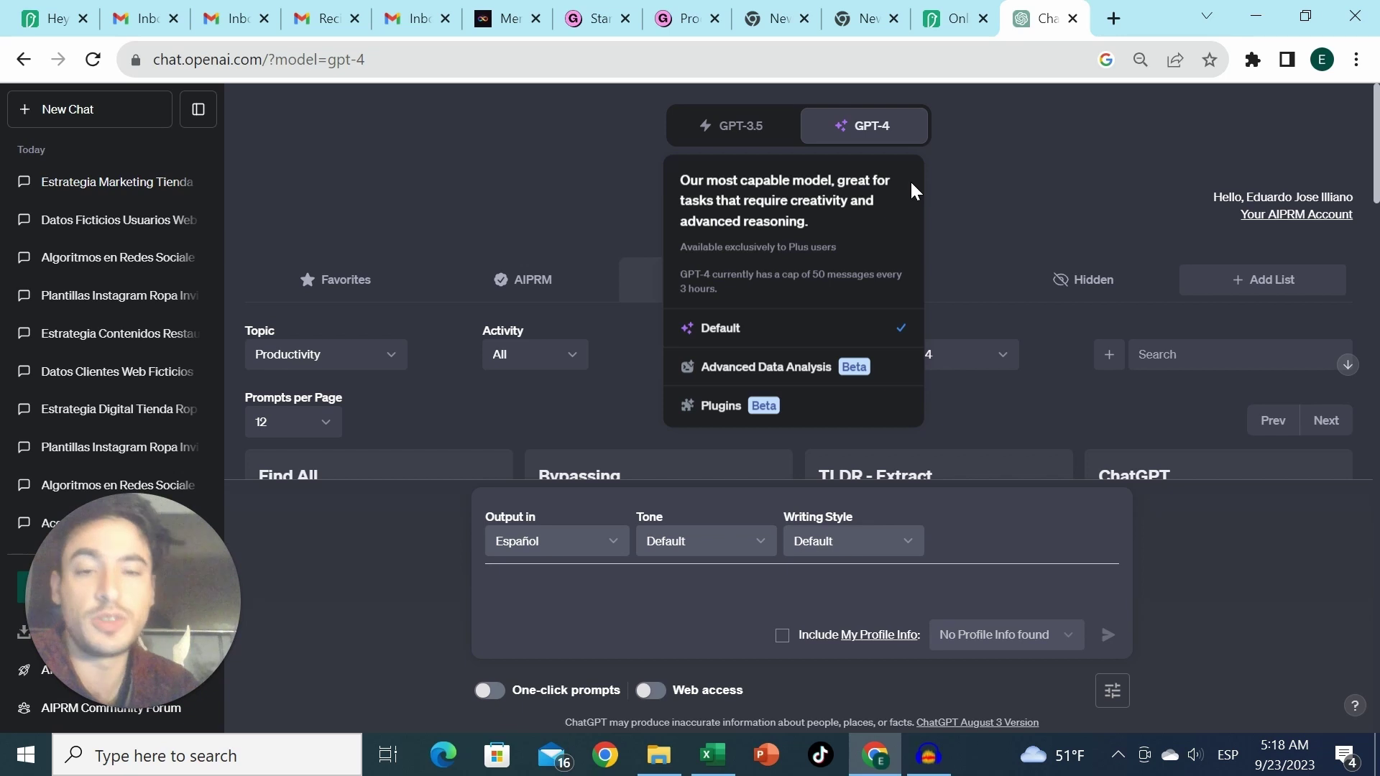
pyautogui.click(730, 419)
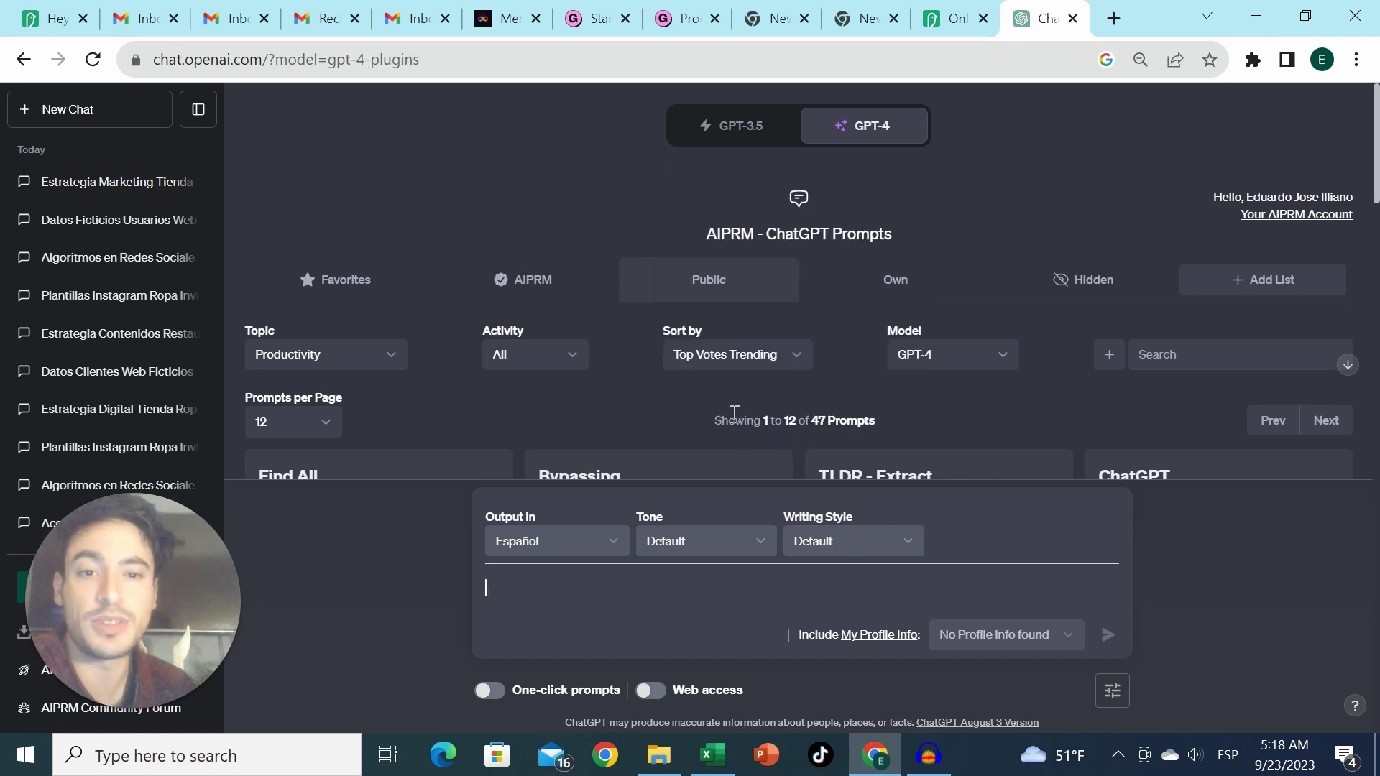
# Look through the available plugins, including Domain Finder AI and KAYAK, and their descriptions
pyautogui.click(814, 181)
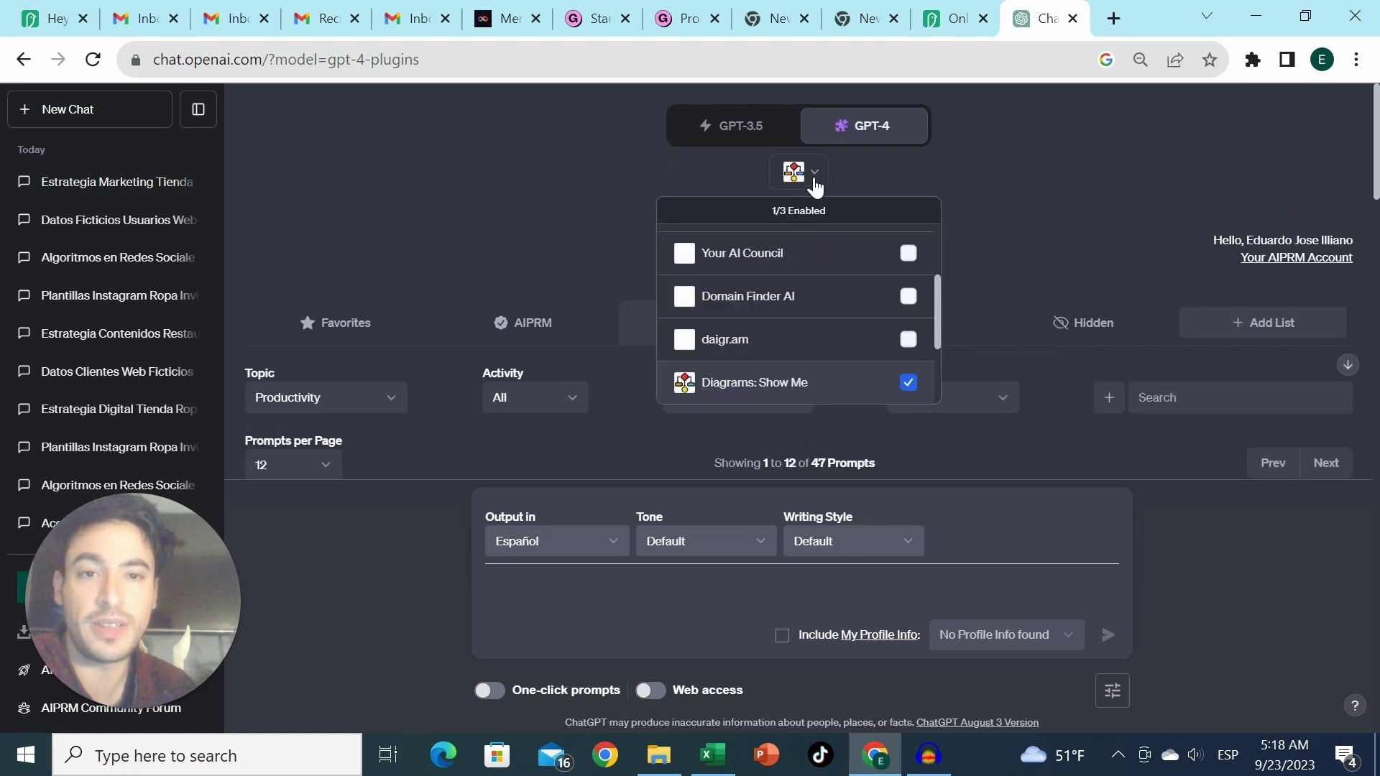
pyautogui.click(860, 296)
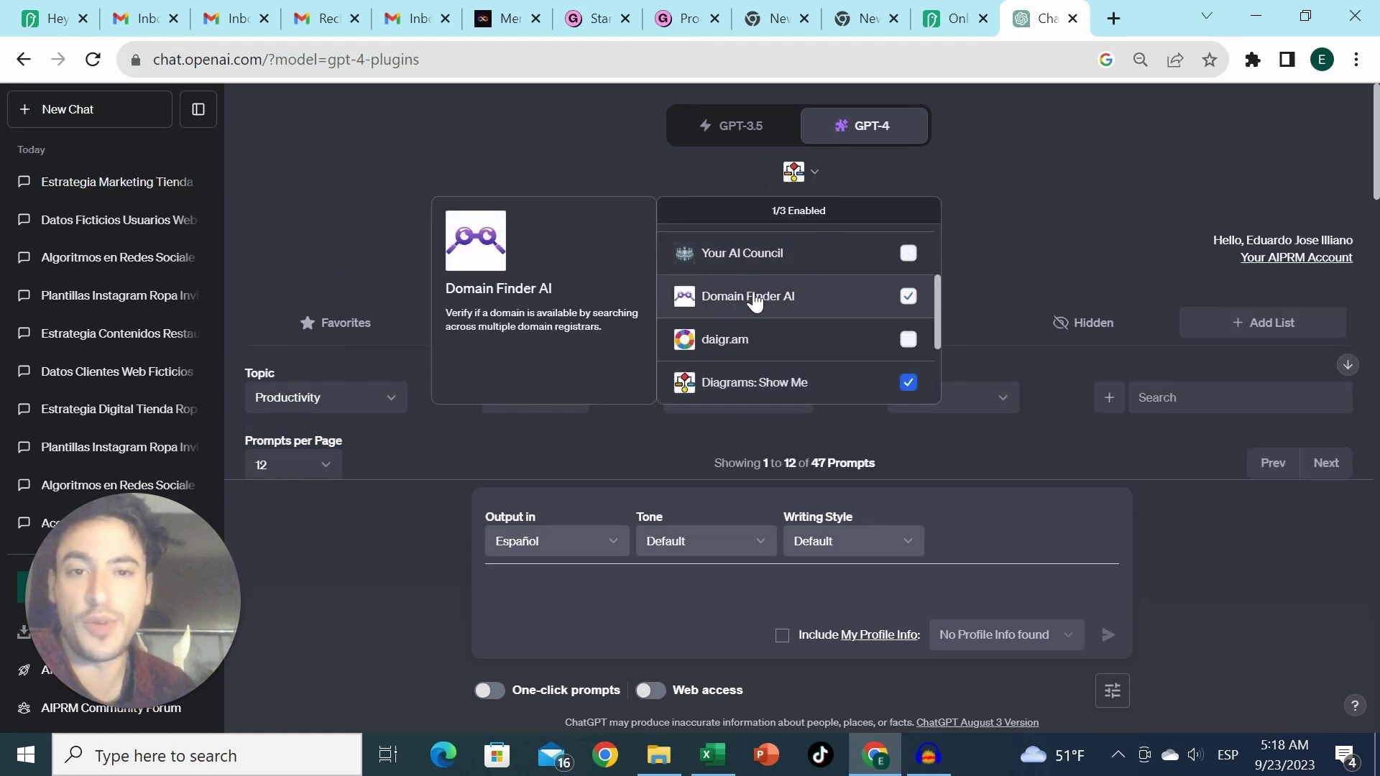
pyautogui.scroll(-5, 758, 295)
pyautogui.scroll(2, 785, 257)
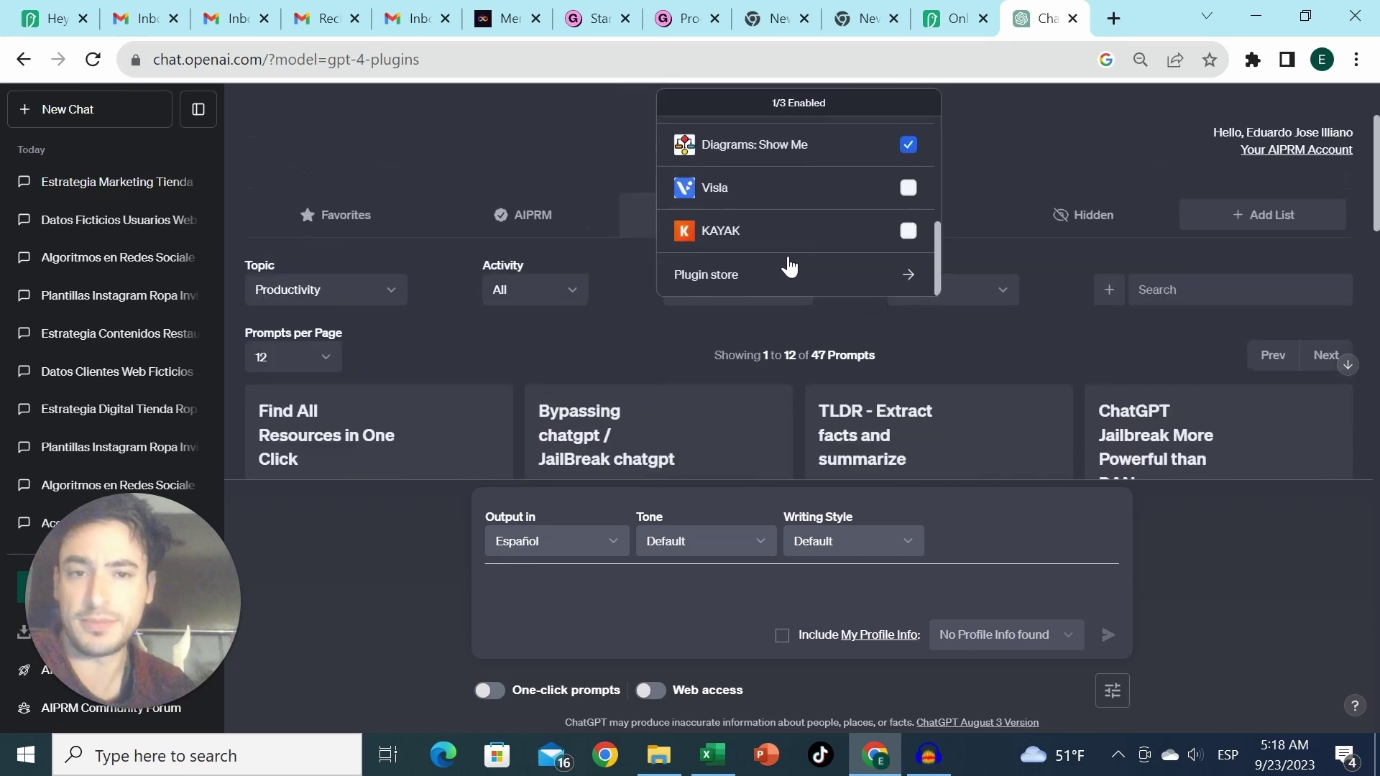
pyautogui.click(794, 240)
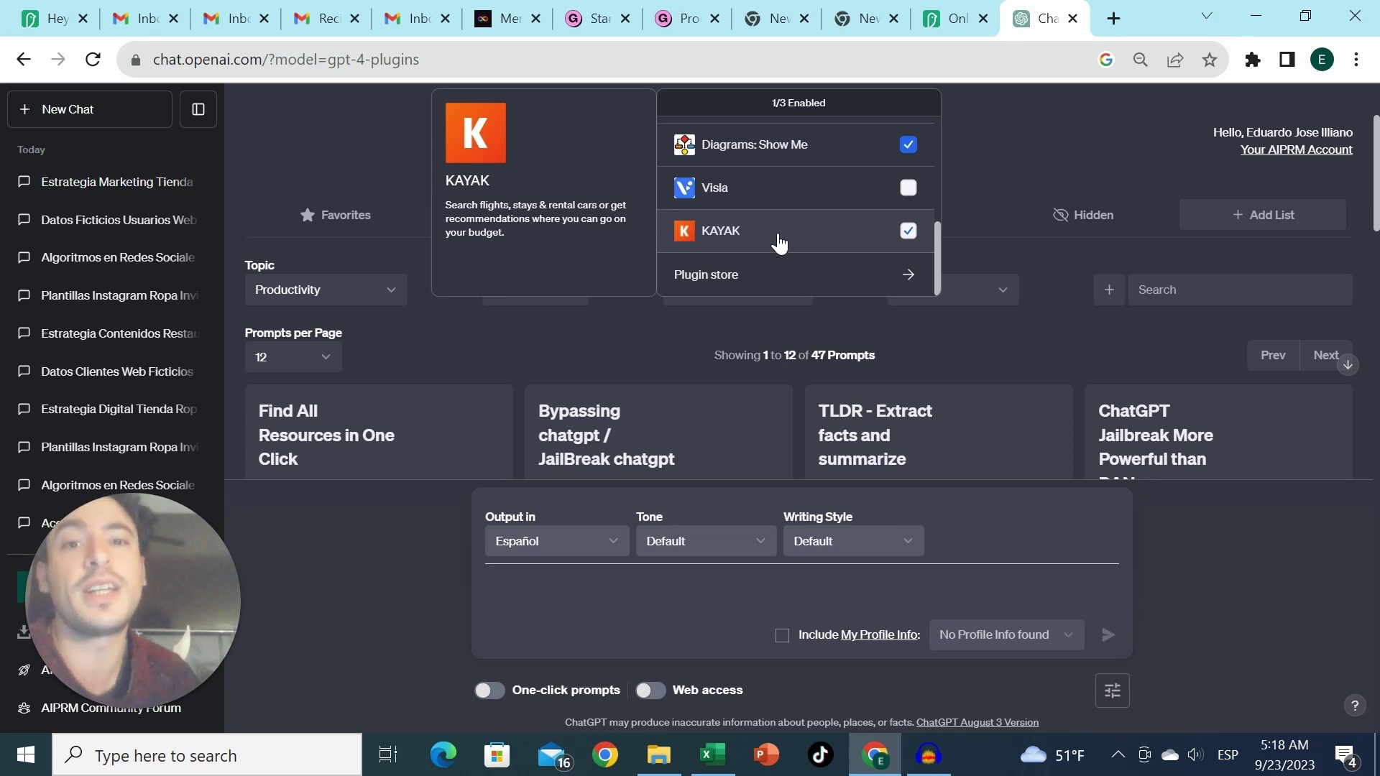
pyautogui.click(766, 250)
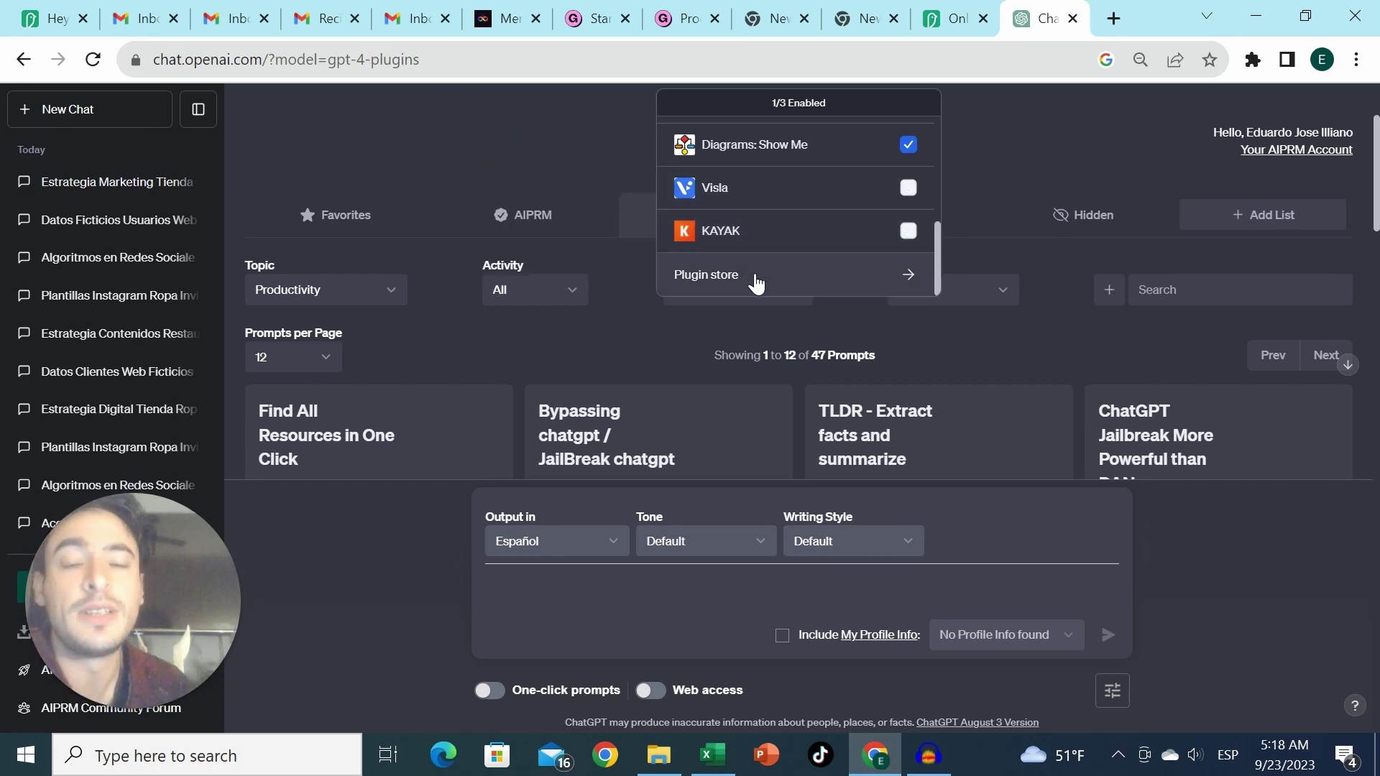
# Open the plugin store, list all plugins and install A/B JUDGE
pyautogui.click(716, 280)
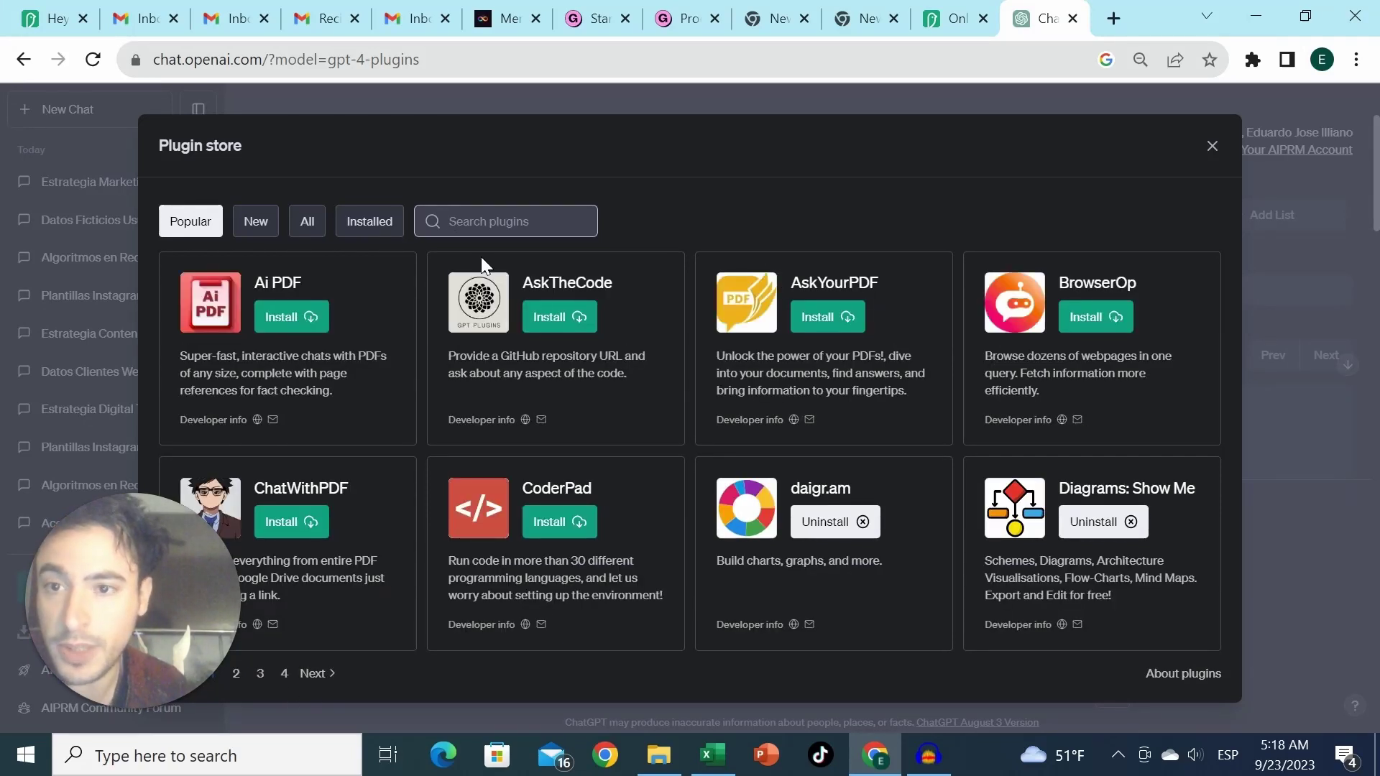
pyautogui.click(319, 223)
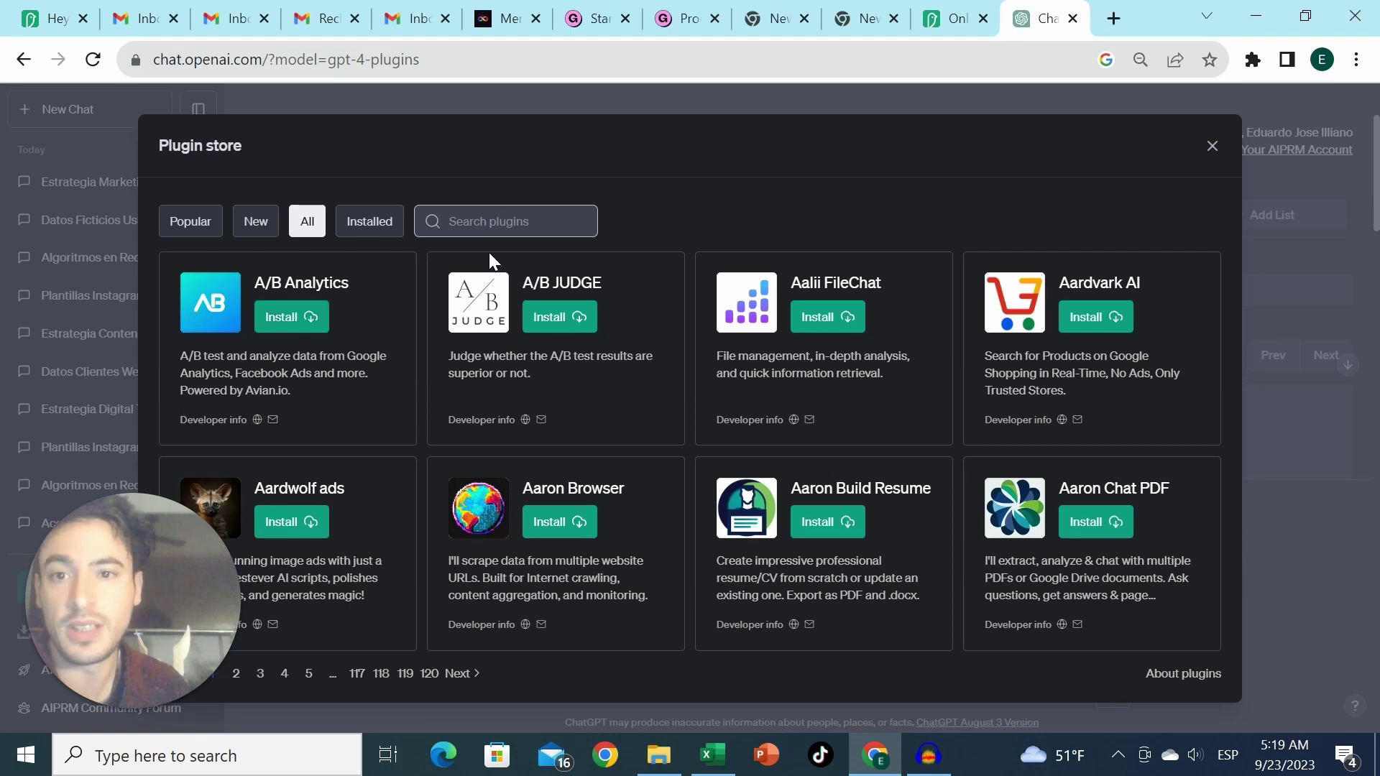
pyautogui.click(556, 314)
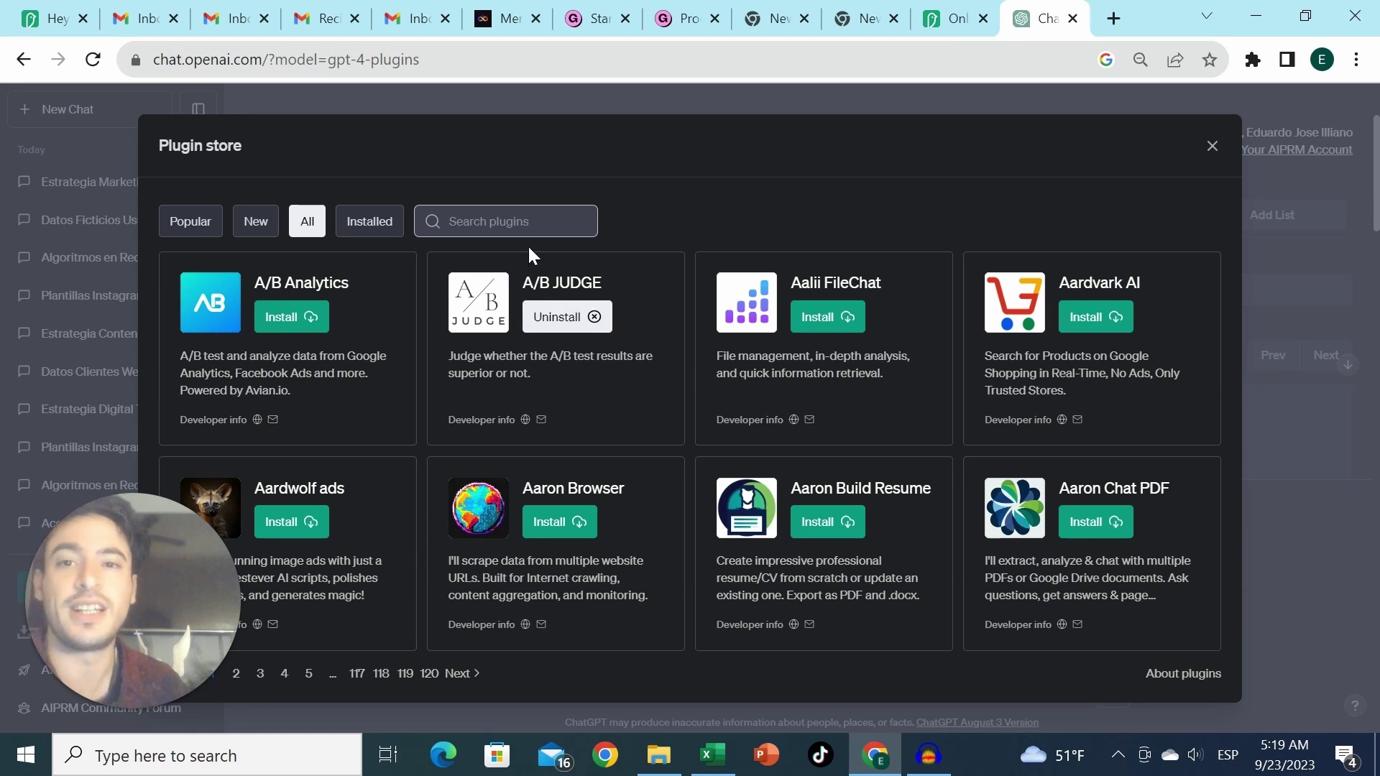
# Search the plugin store for "canva" and close the store
pyautogui.click(530, 222)
pyautogui.write('canva')
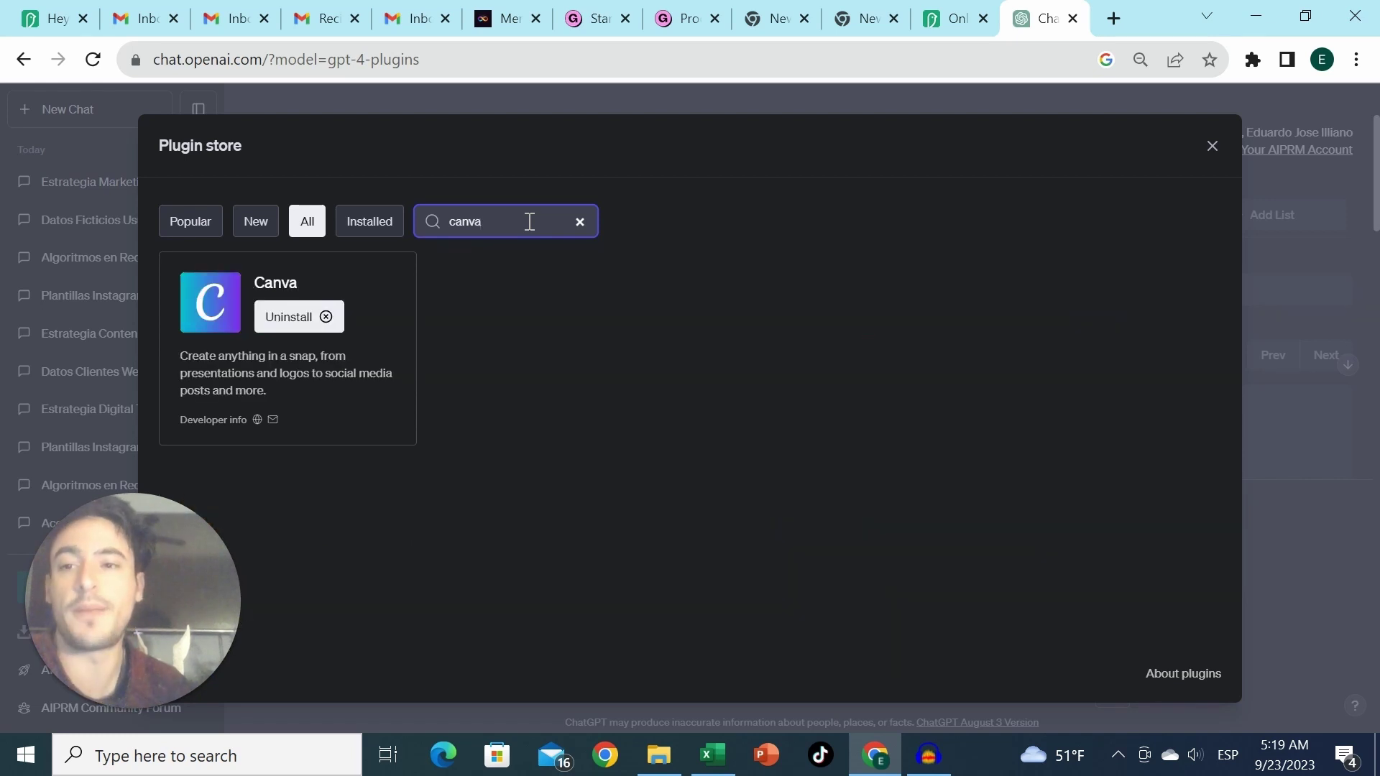
pyautogui.click(1211, 147)
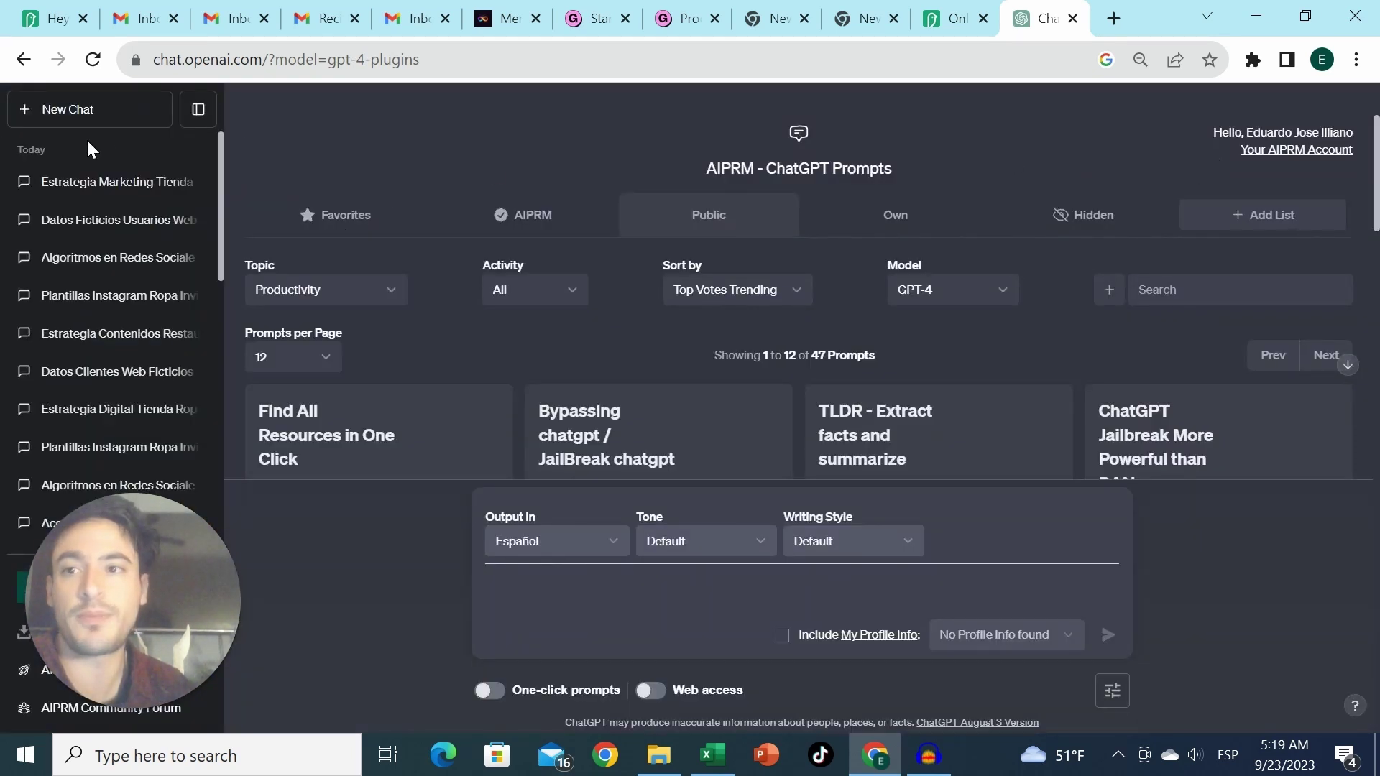
# Start a new GPT-4 chat, disable the A/B JUDGE plugin and enable Canva
pyautogui.click(100, 118)
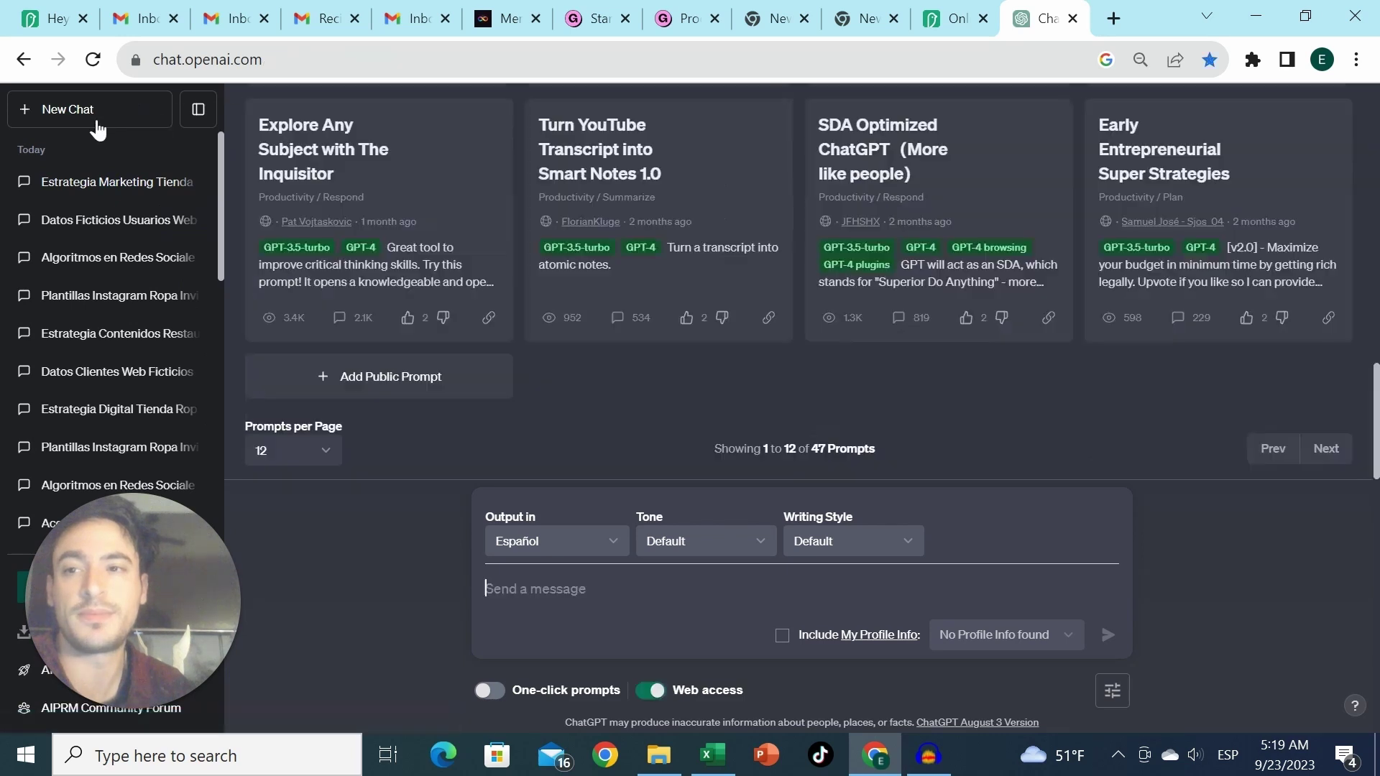
pyautogui.scroll(3, 867, 259)
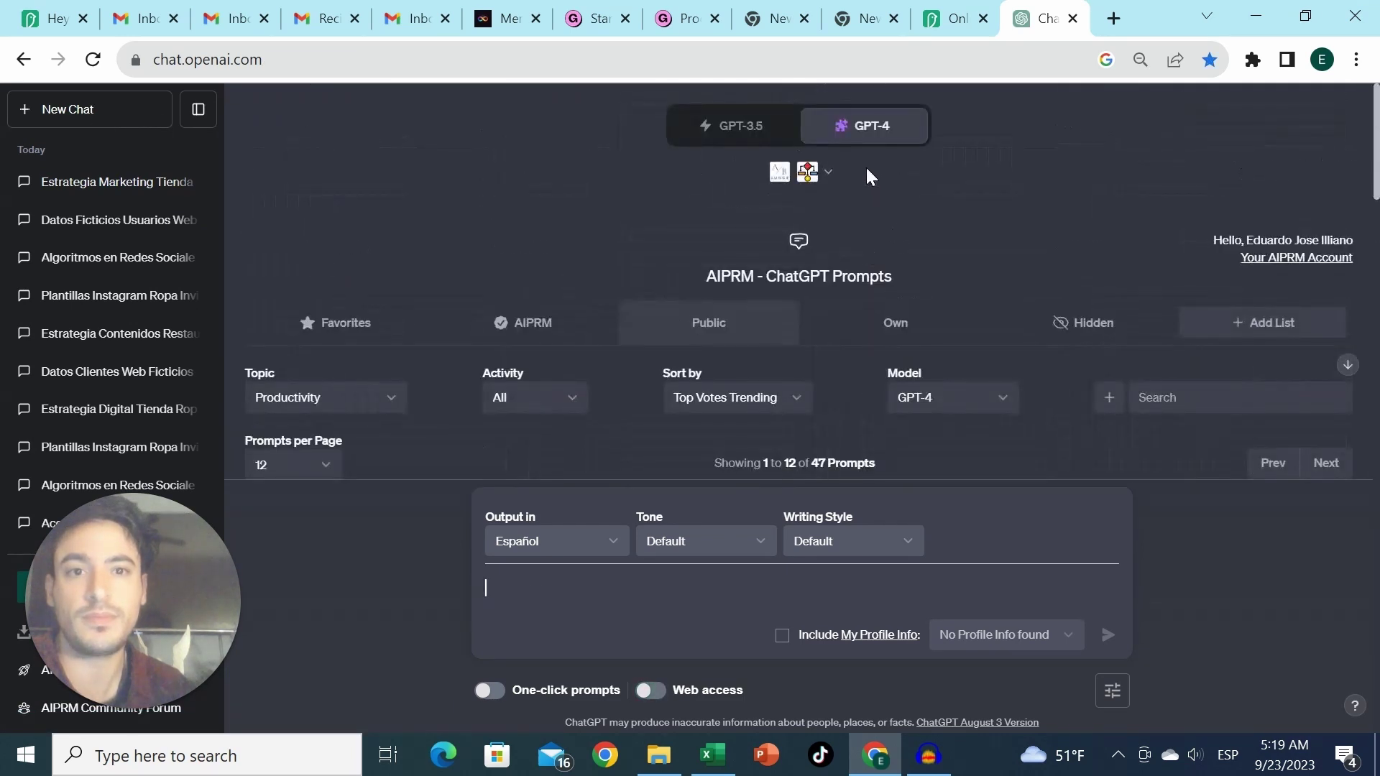
pyautogui.click(826, 173)
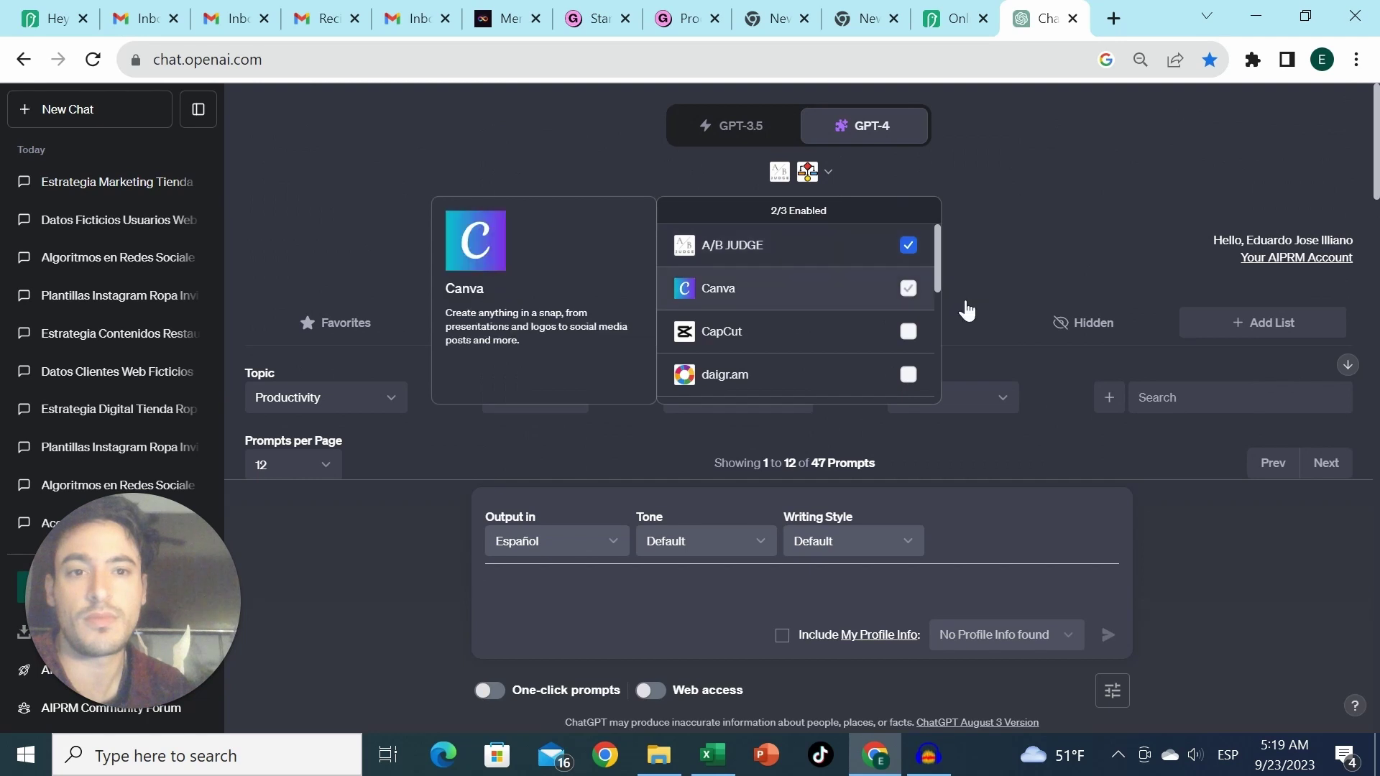
pyautogui.click(908, 245)
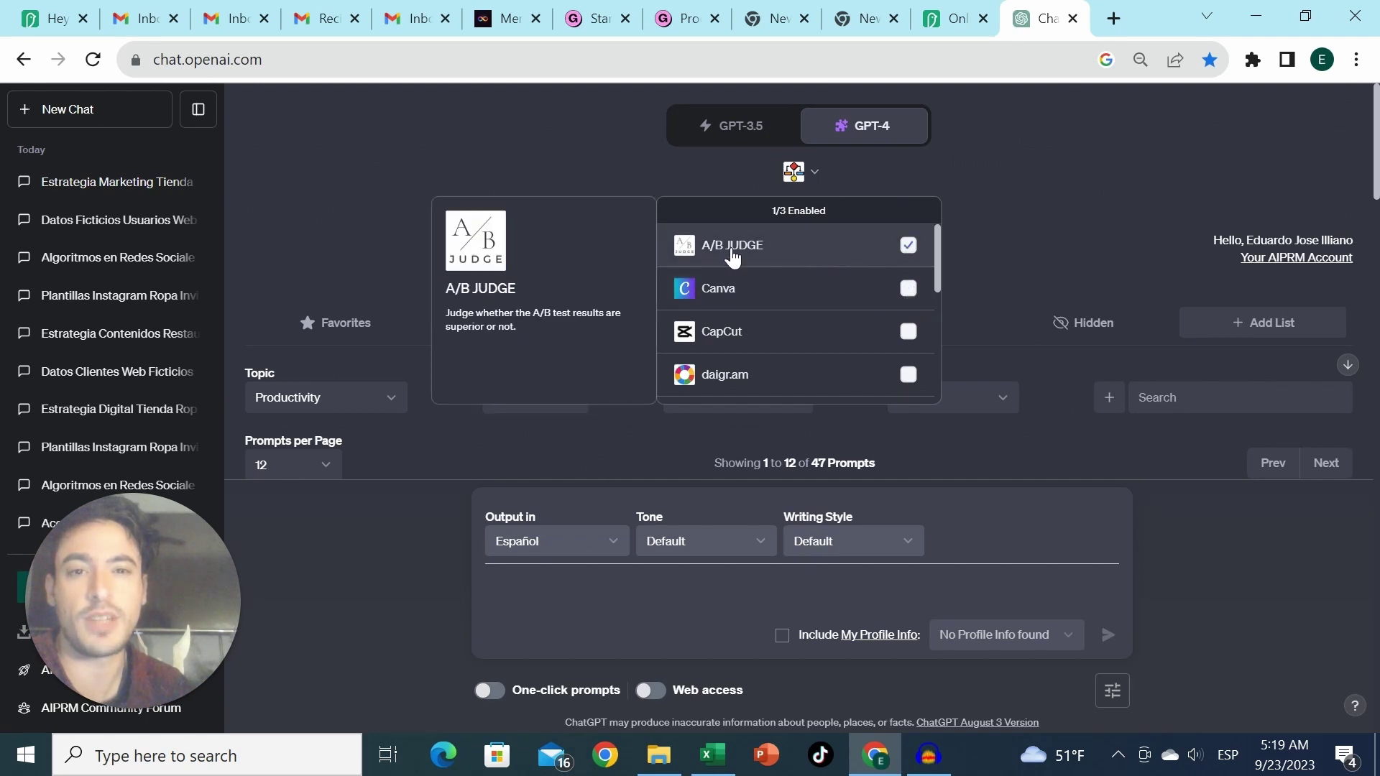
pyautogui.click(866, 302)
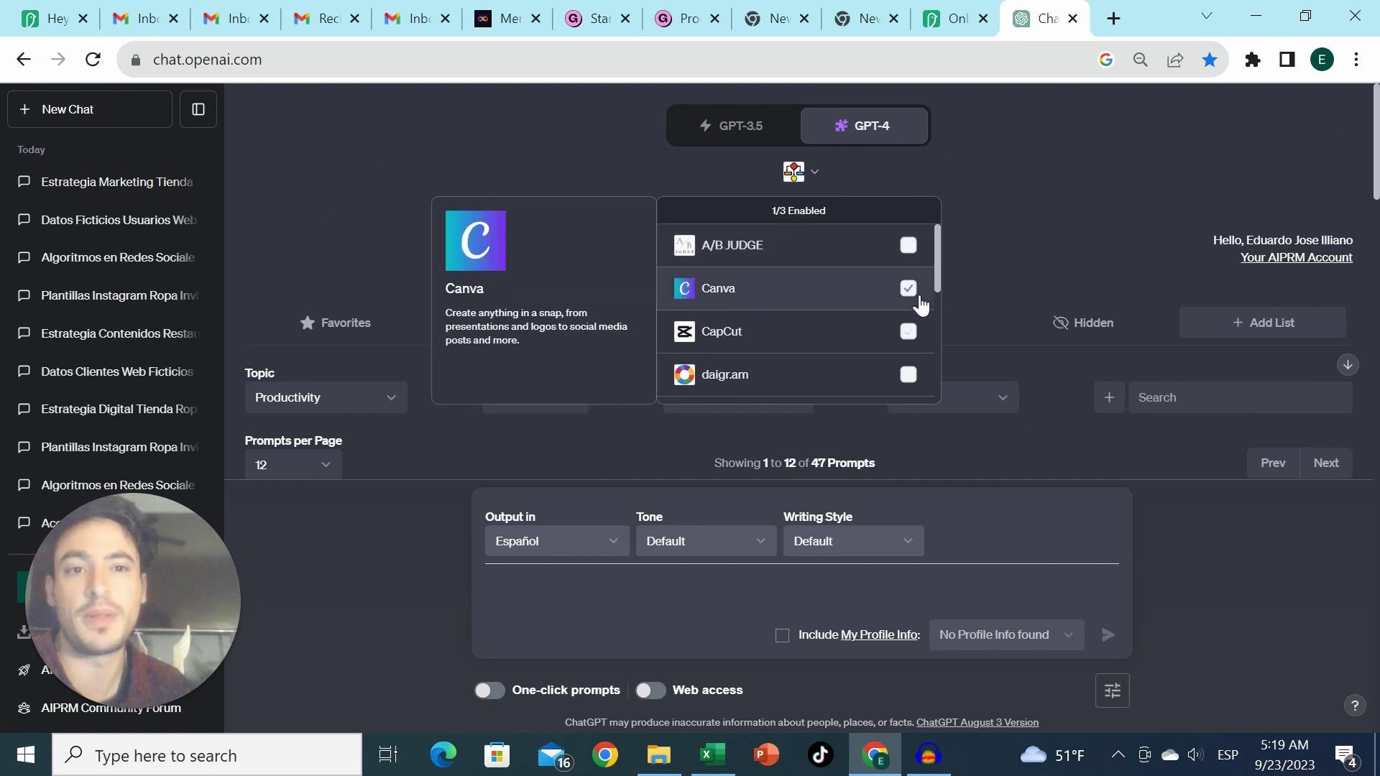
# Send the prompt "generame una plantilla para ropa de inviernos para publicar en hustorias de instagram"
pyautogui.click(672, 585)
pyautogui.write('generame una pl')
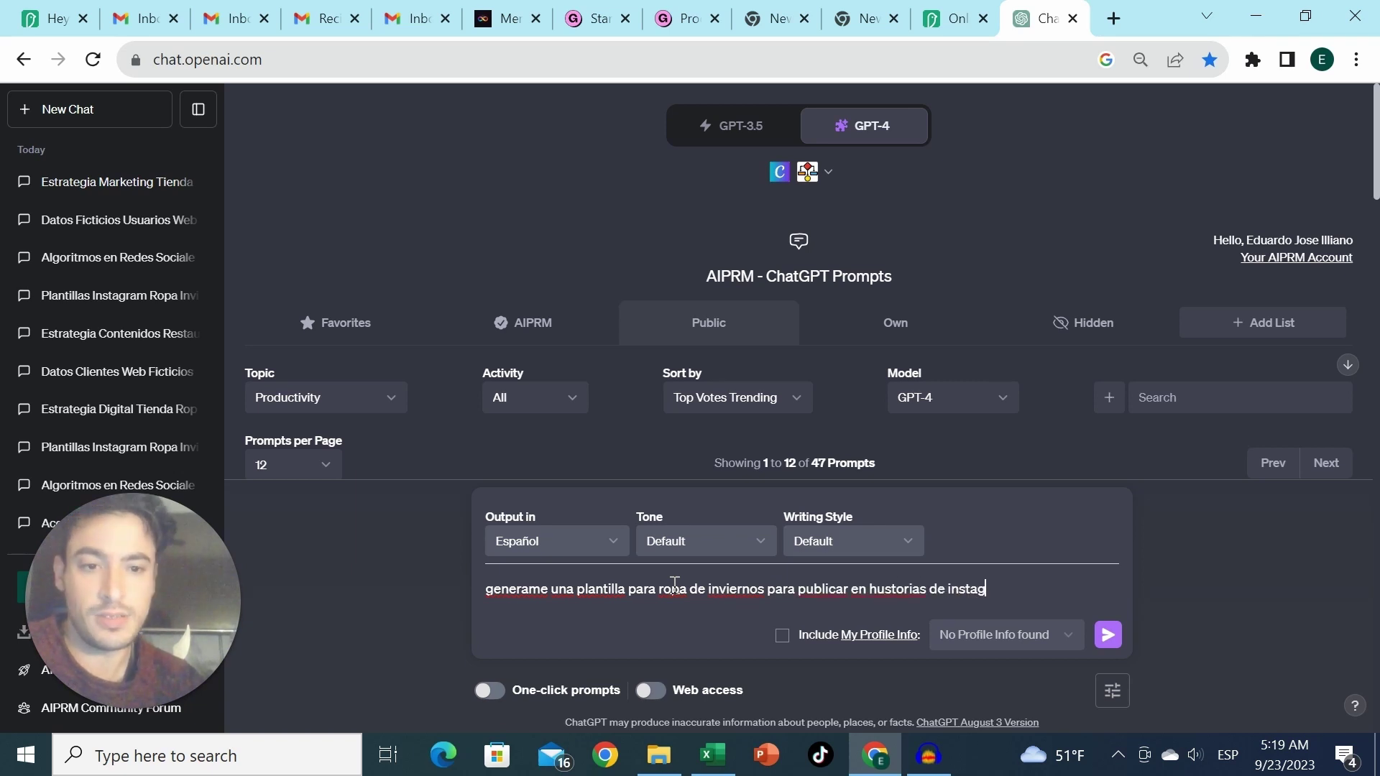
pyautogui.press('Return')
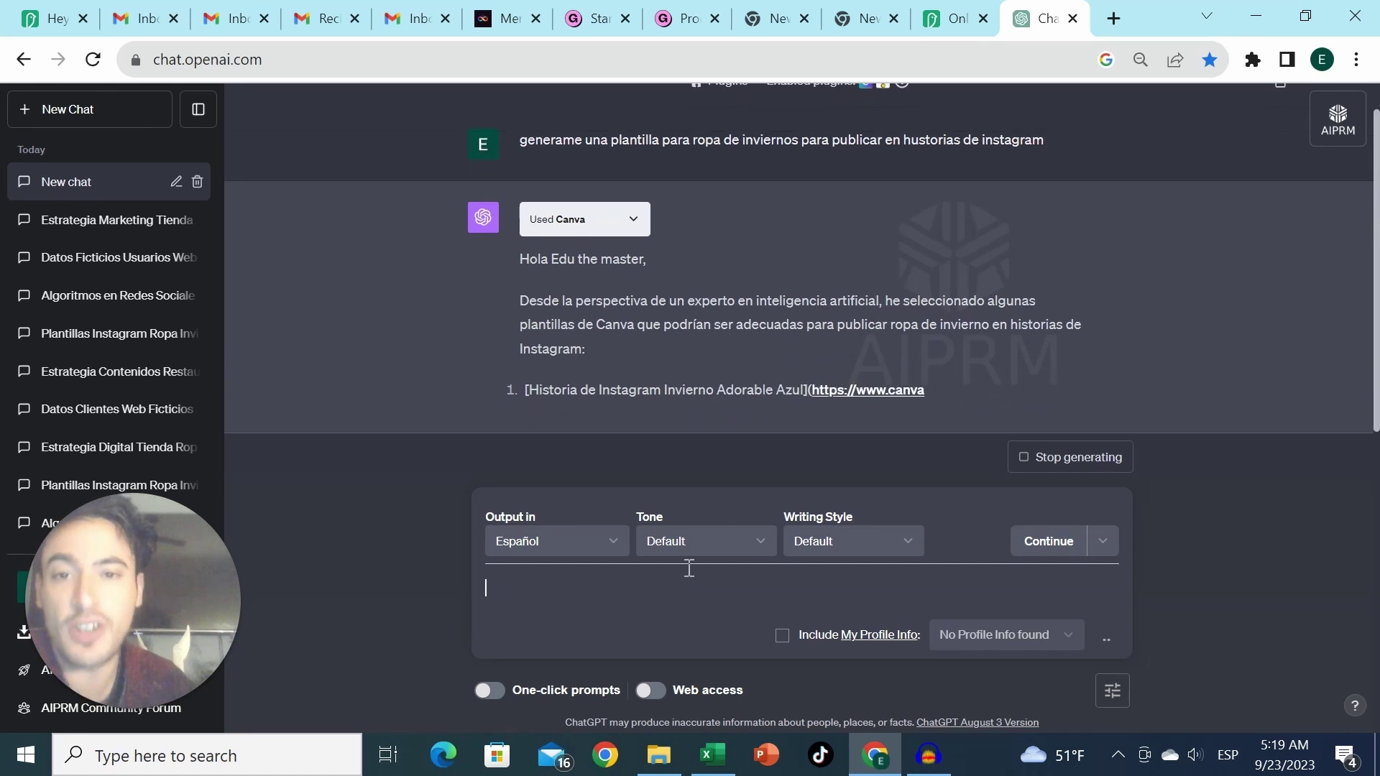
# Open the suggested "Historia Instagram rebajas invierno moderno paisaje movil" template in Canva and shift its phone photo slightly to the right
pyautogui.scroll(1, 563, 156)
pyautogui.scroll(-1, 572, 239)
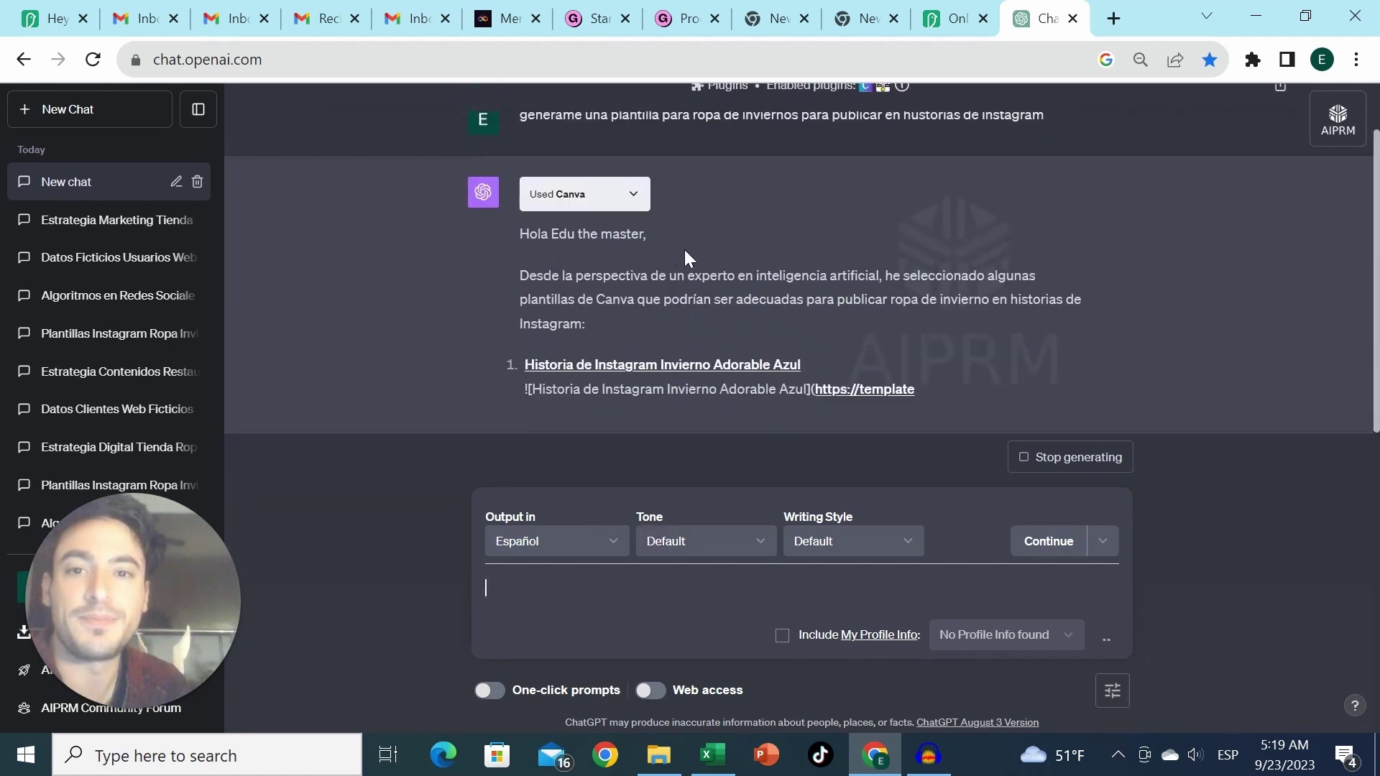
pyautogui.moveTo(517, 234); pyautogui.dragTo(653, 235)
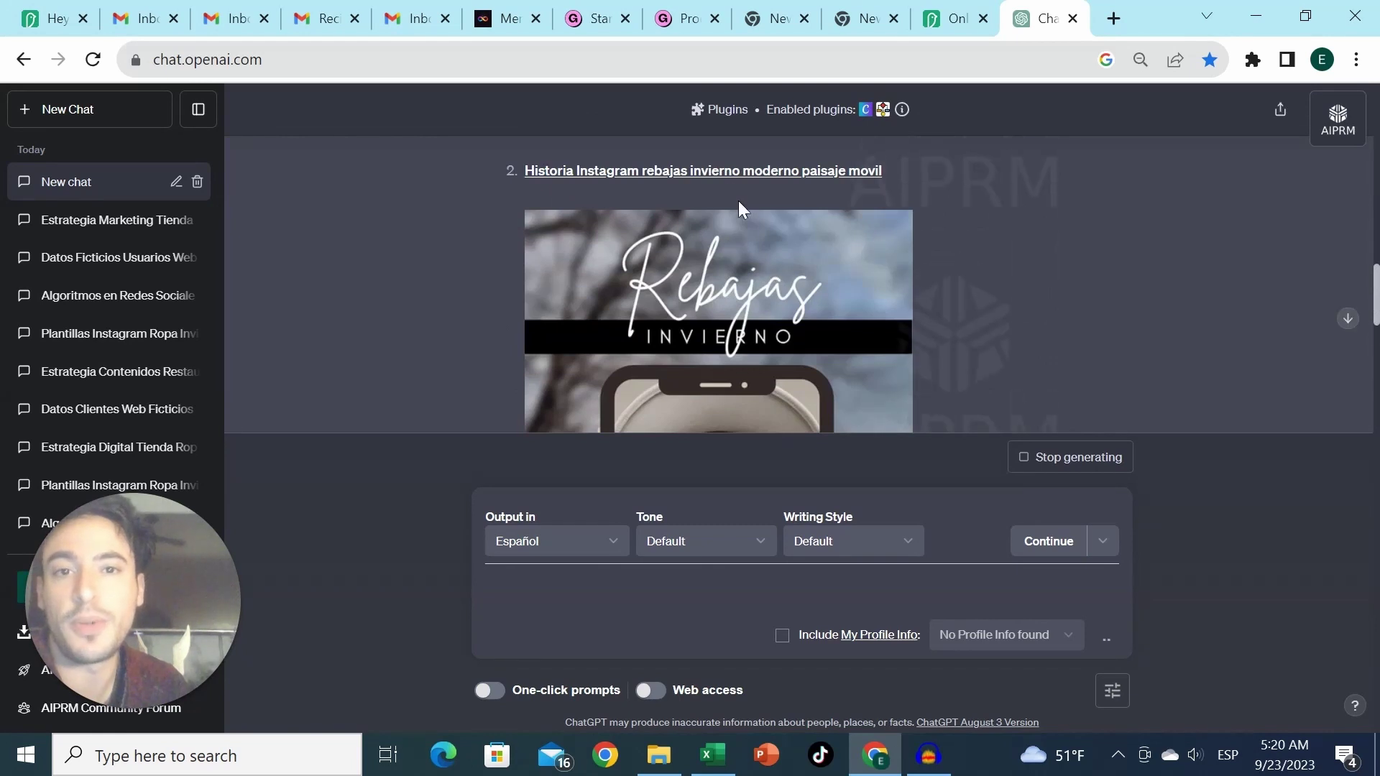
pyautogui.click(762, 173)
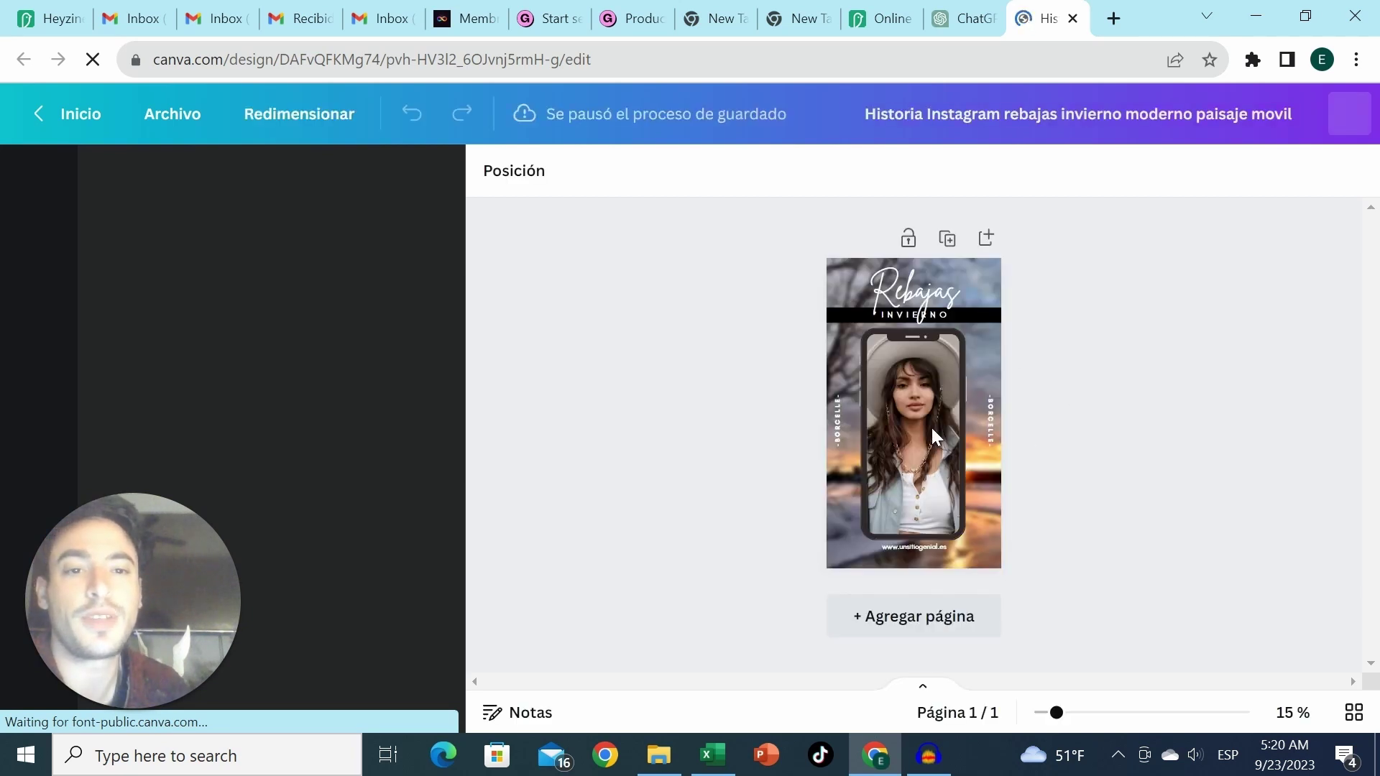
pyautogui.moveTo(946, 436); pyautogui.dragTo(962, 445)
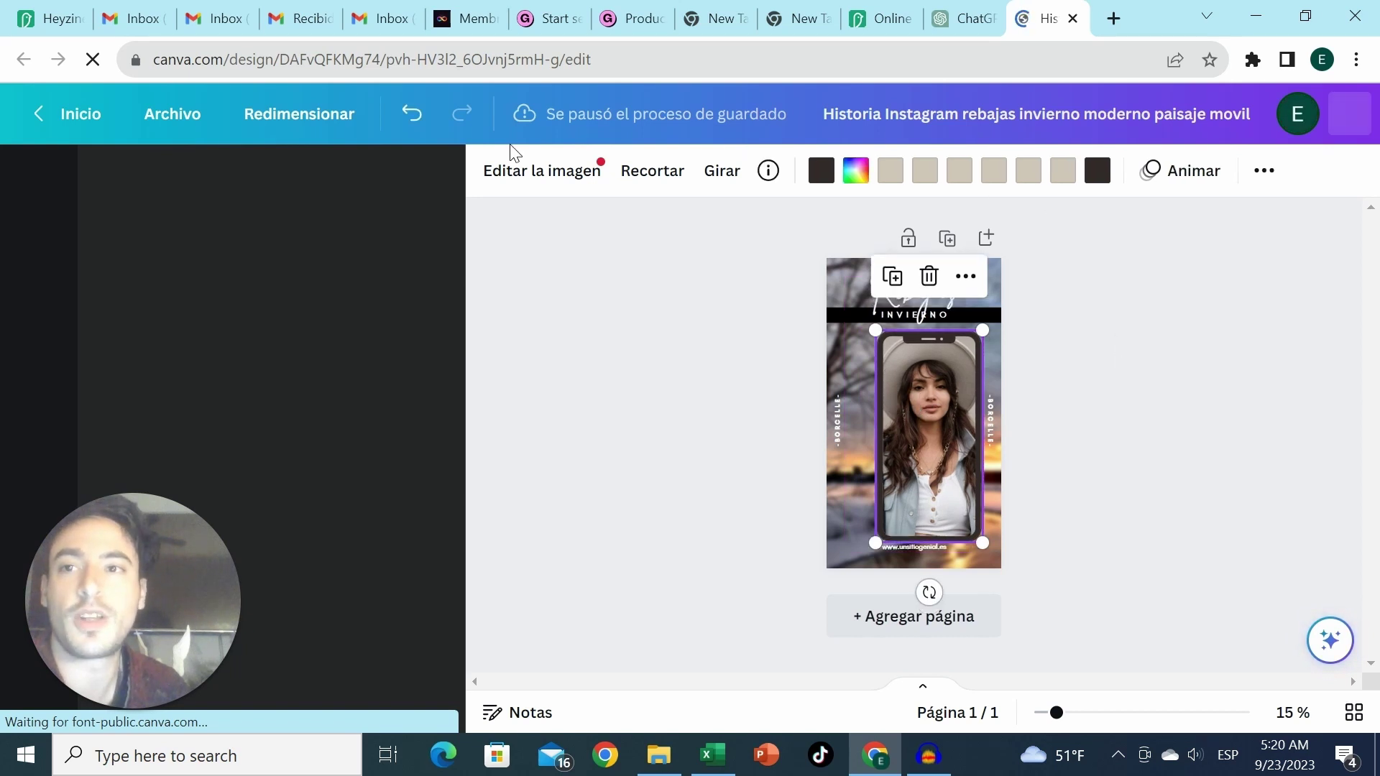
# Return to the ChatGPT conversation and review the beginning of the template reply and the chat's enabled plugins
pyautogui.click(963, 18)
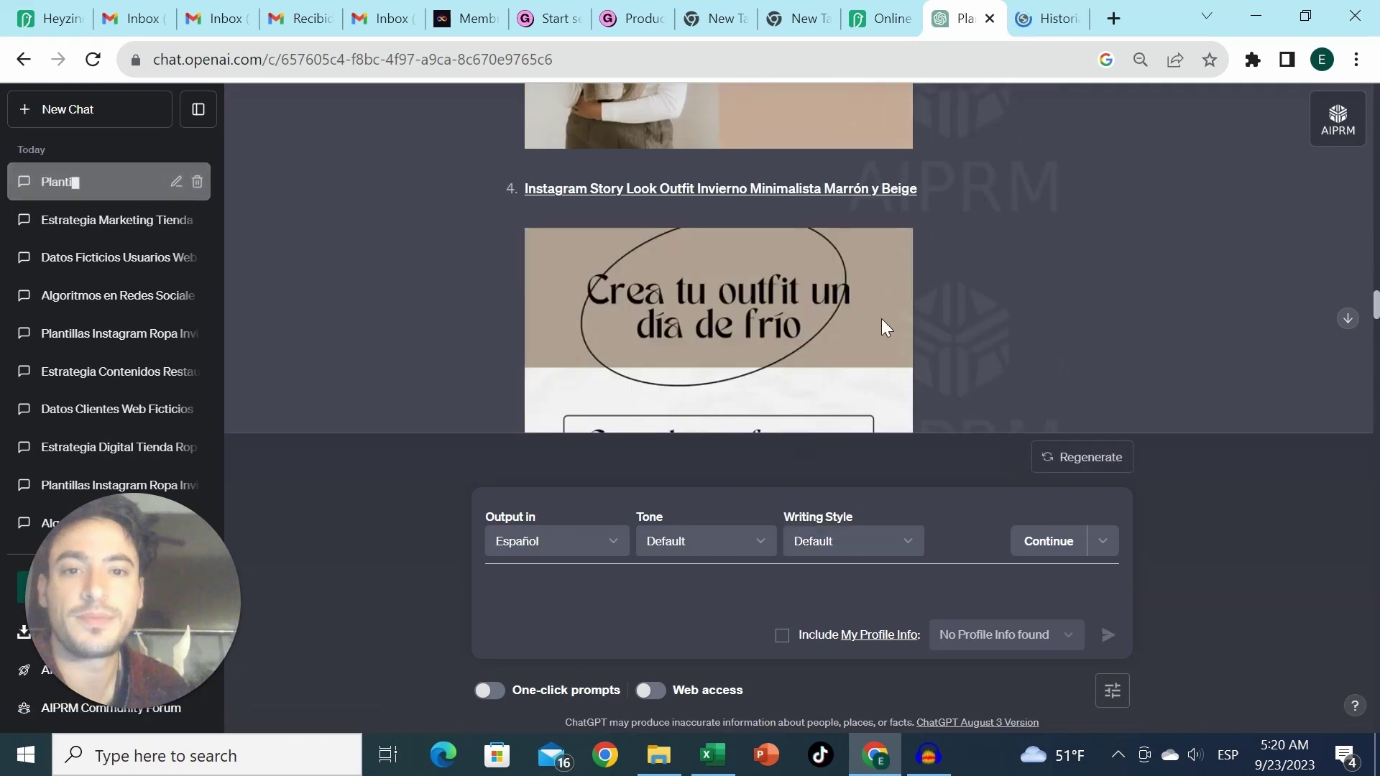
pyautogui.scroll(5, 1090, 200)
pyautogui.scroll(10, 1113, 203)
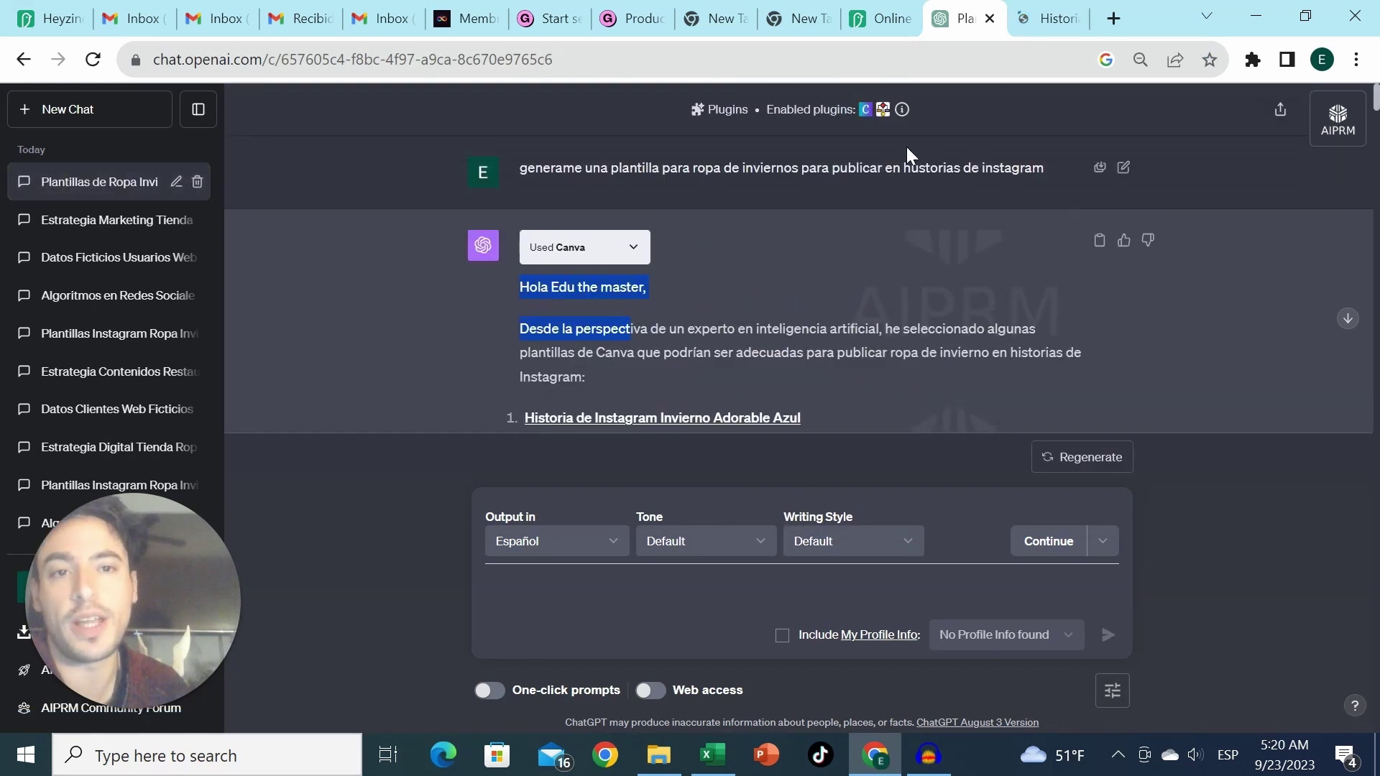
pyautogui.click(867, 119)
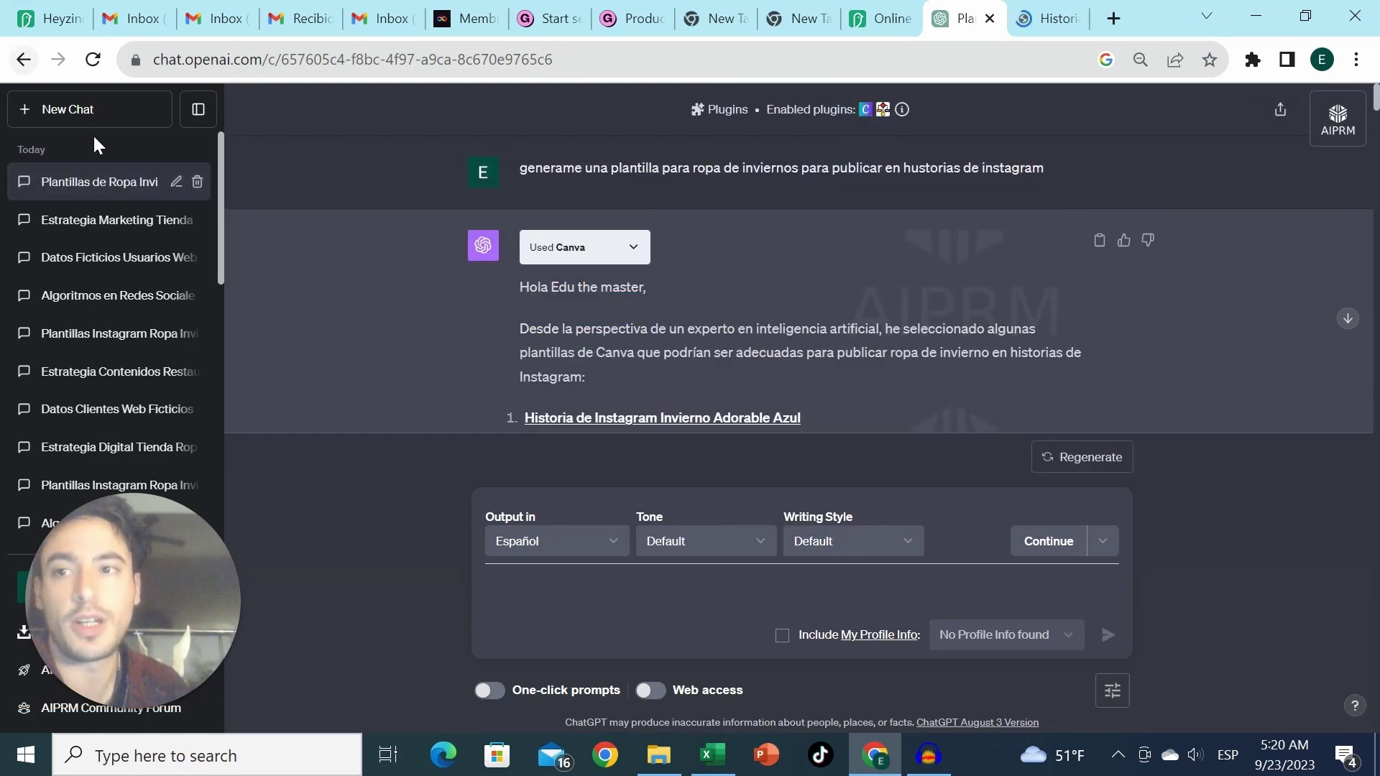
# Start a new GPT-4 chat and disable the Canva plugin, keeping only Diagrams: Show Me enabled
pyautogui.click(72, 110)
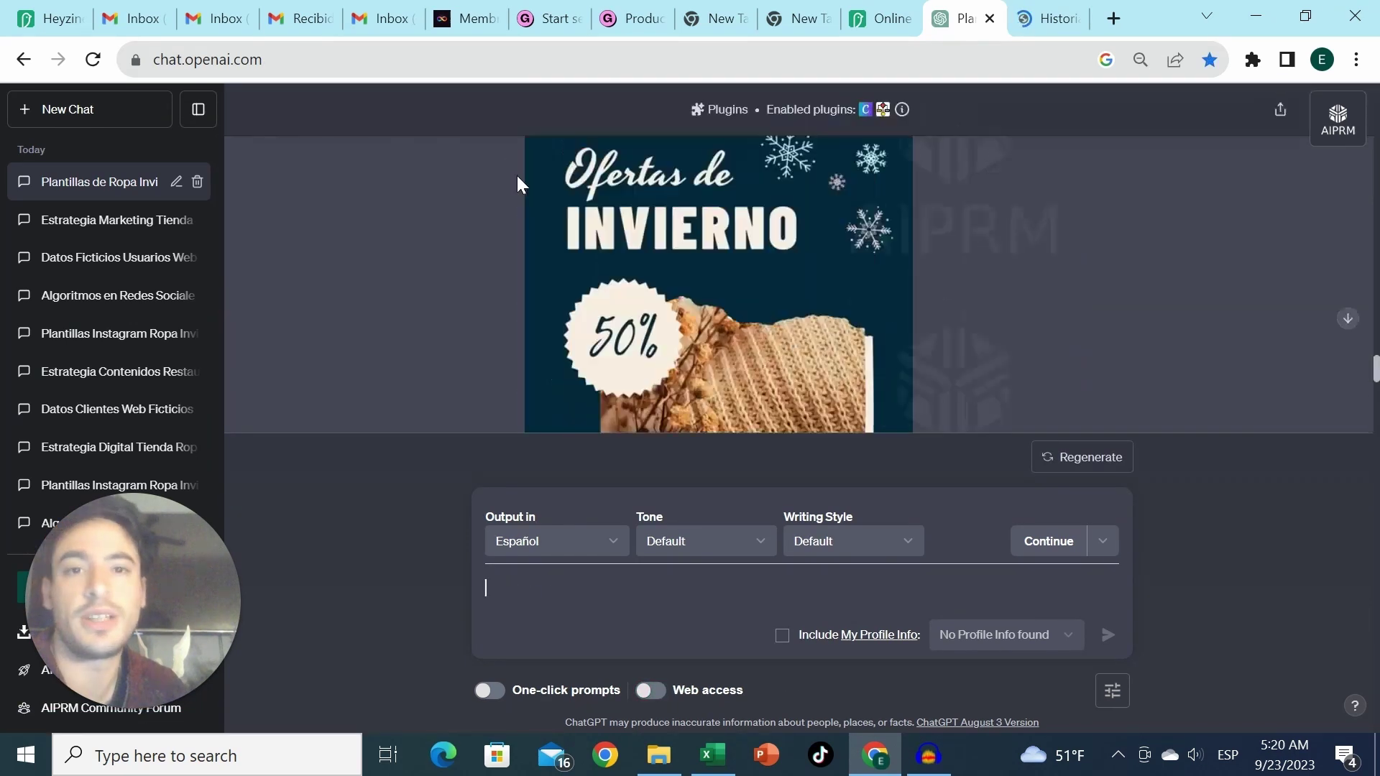
pyautogui.click(86, 109)
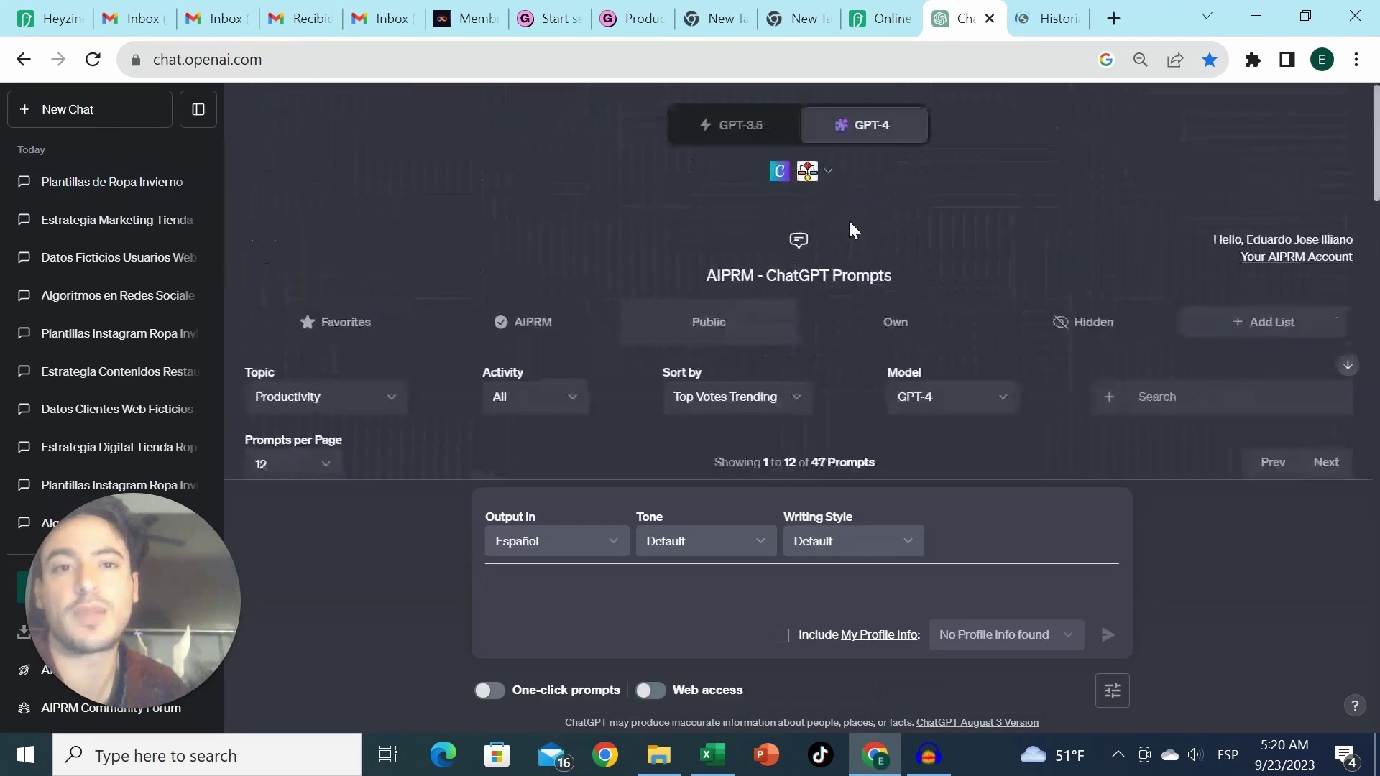
pyautogui.click(825, 172)
pyautogui.scroll(-2, 837, 259)
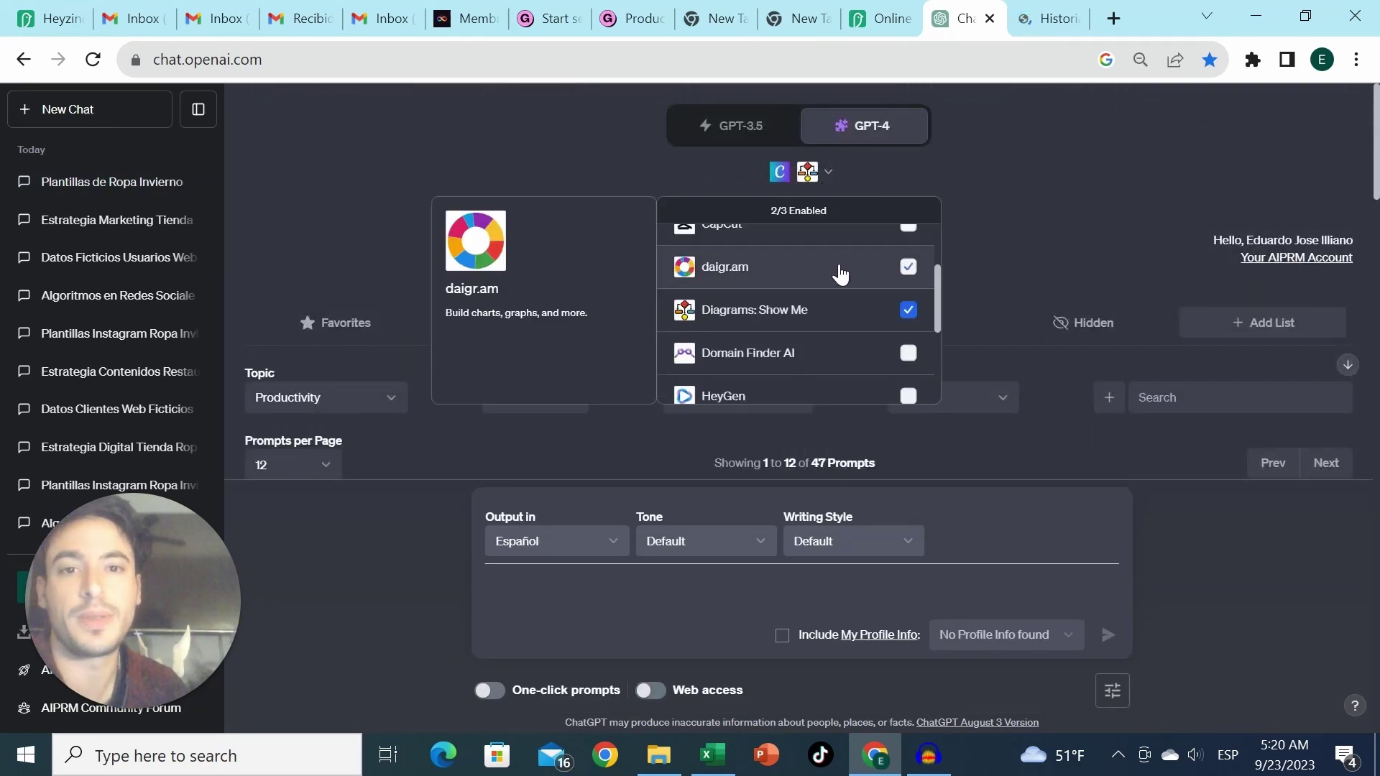
pyautogui.scroll(2, 912, 295)
pyautogui.click(929, 293)
pyautogui.scroll(-4, 898, 306)
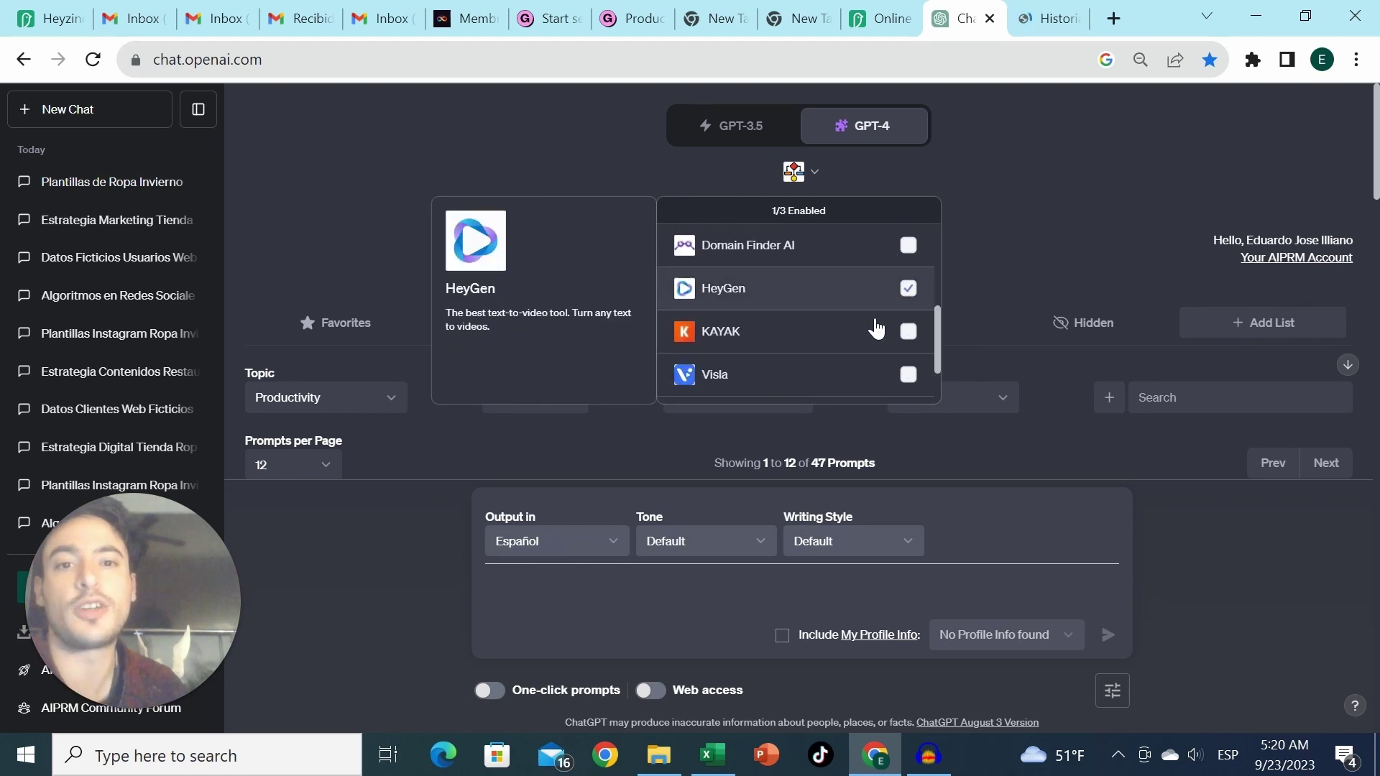
# Send the prompt "Generame un diagrama de un proceso de venta" and look through the generated diagram
pyautogui.click(718, 593)
pyautogui.write('Generame un diagrama de un proceso de ven')
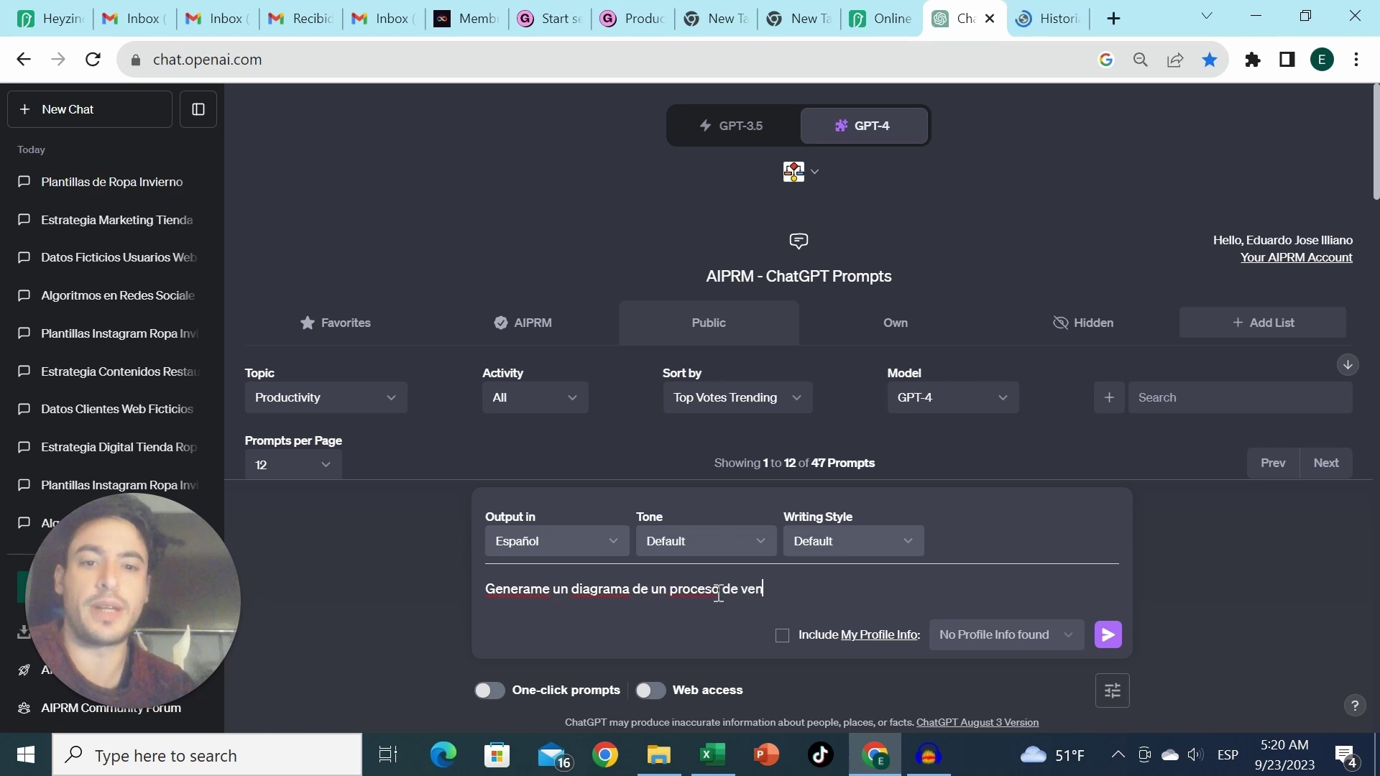
pyautogui.hotkey('ctrl', 'a')
pyautogui.press('BackSpace')
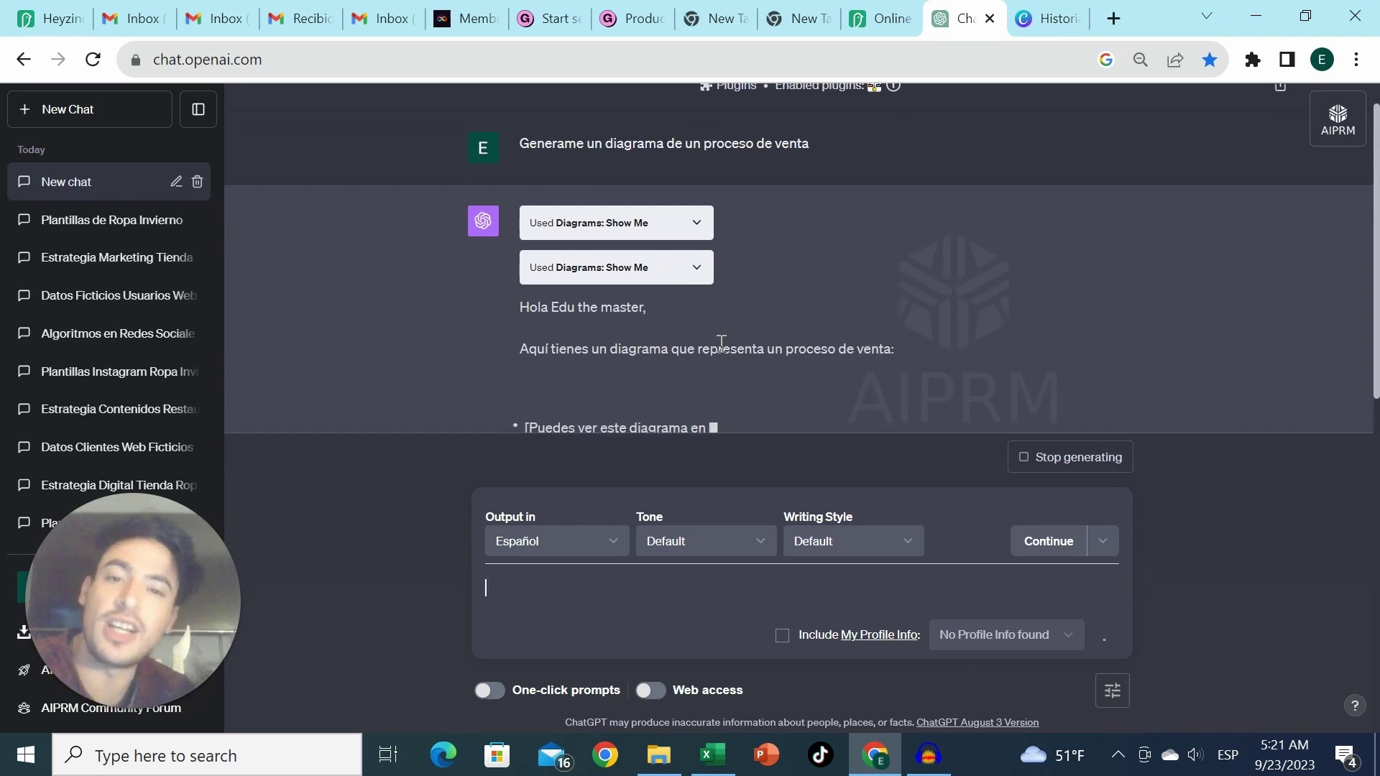
pyautogui.scroll(4, 764, 295)
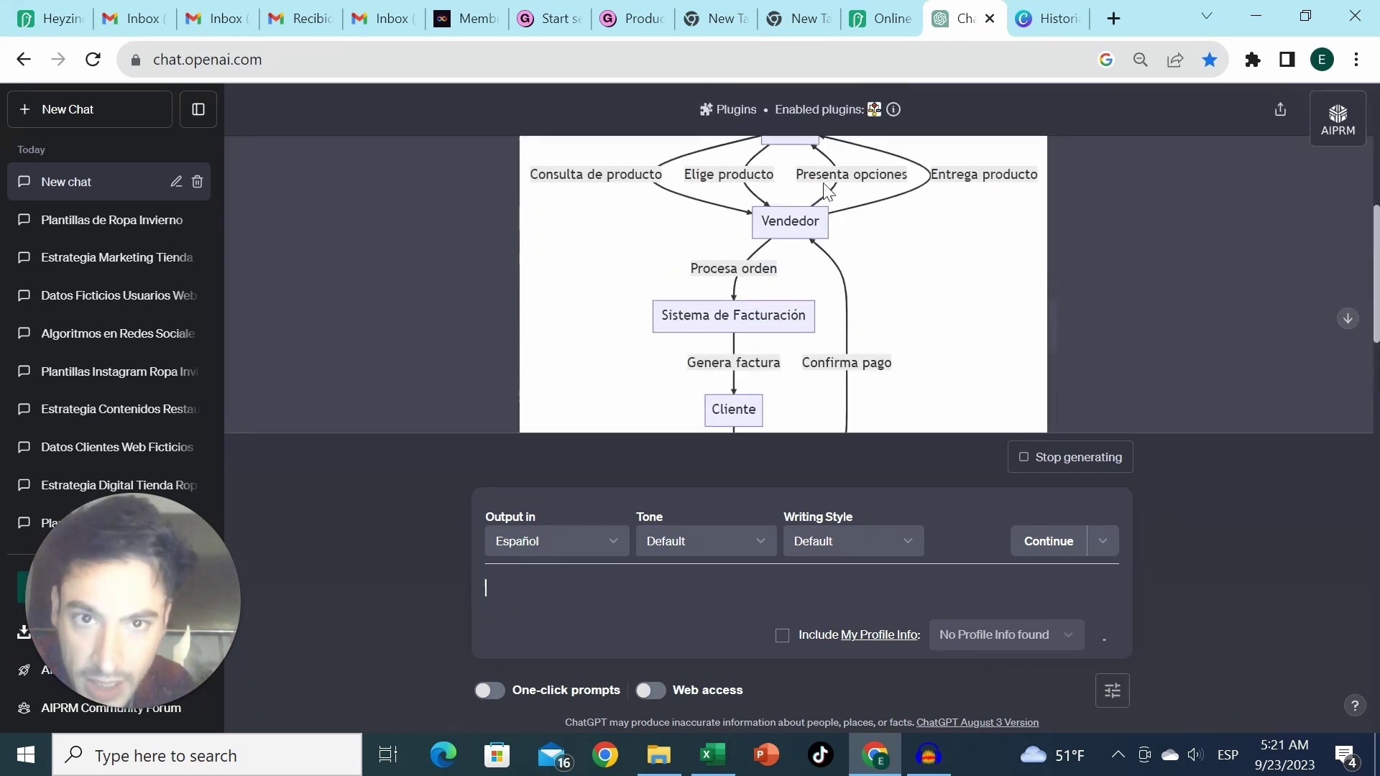
pyautogui.scroll(-5, 755, 263)
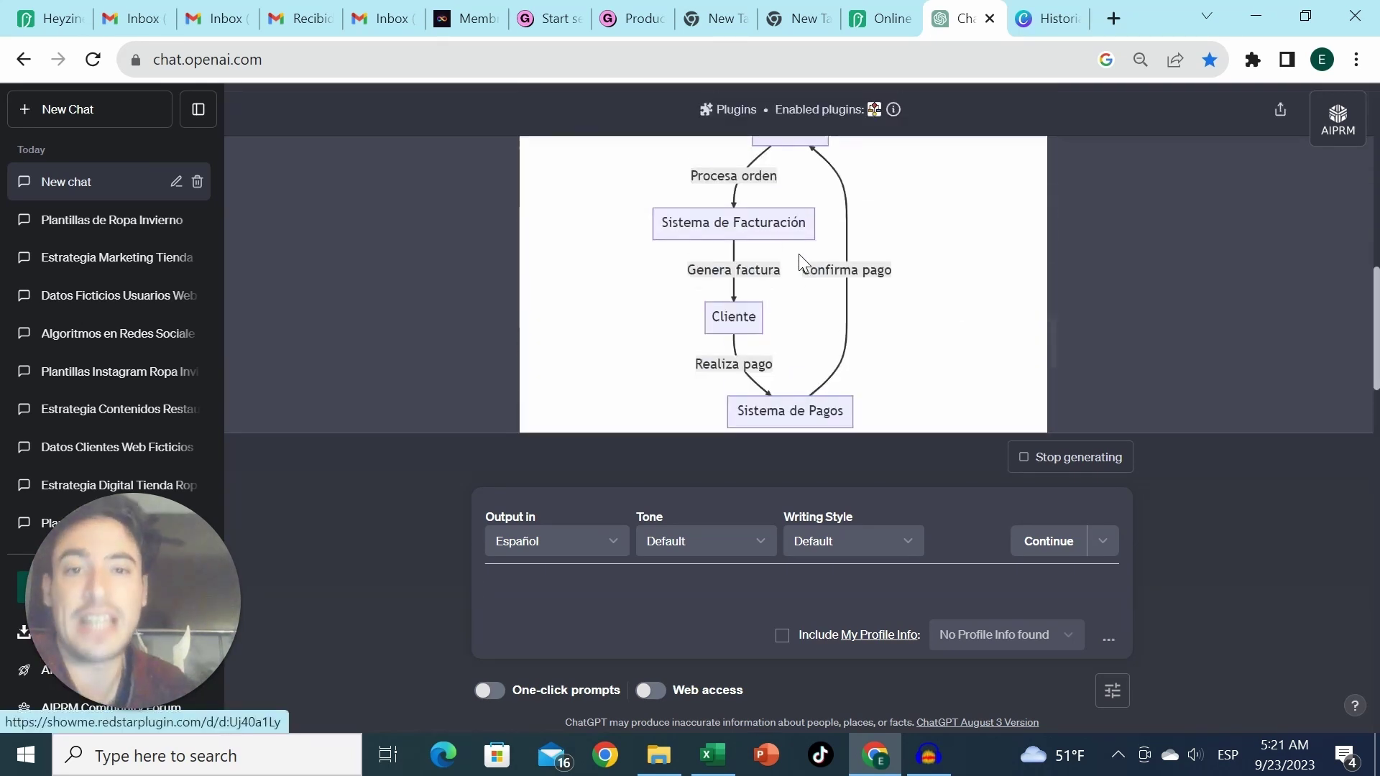
pyautogui.scroll(10, 876, 268)
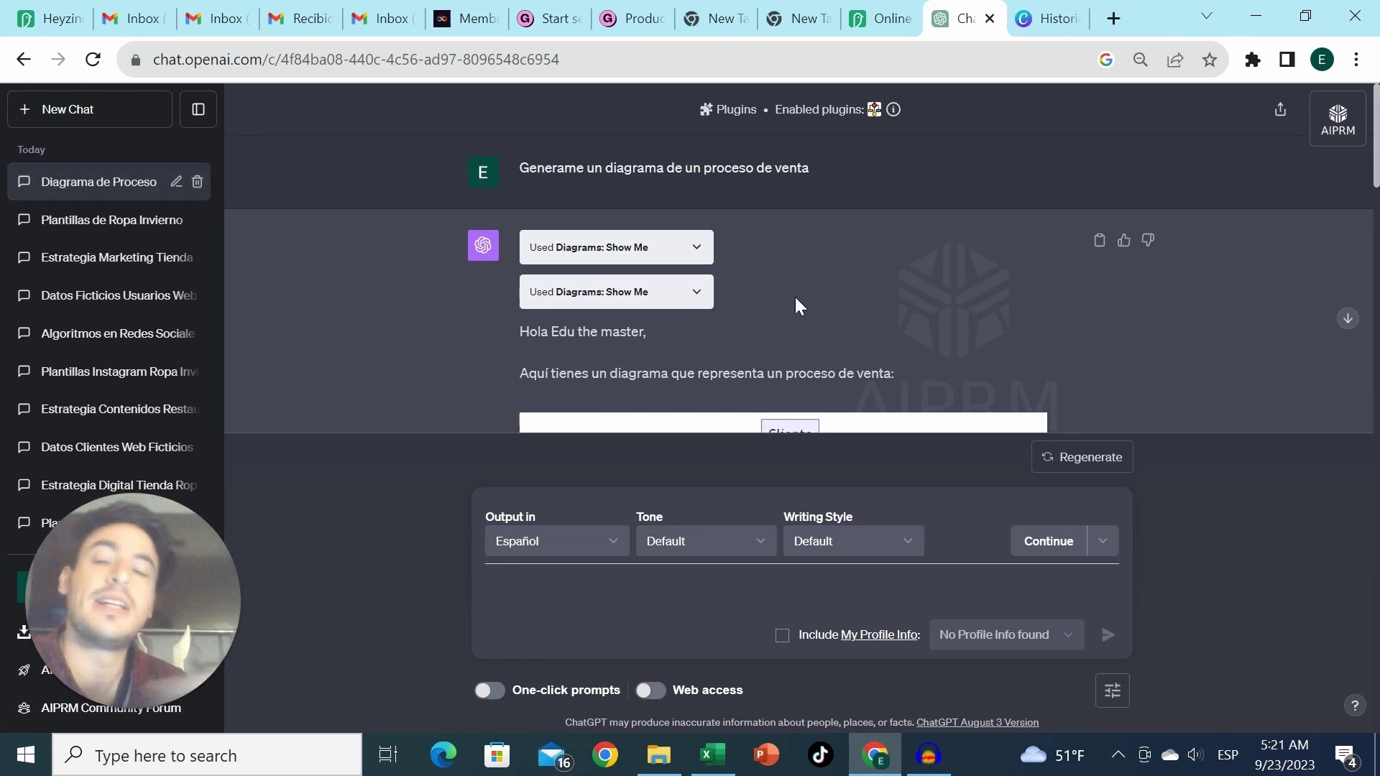
# Start a new chat and switch GPT-4 to the Code Interpreter mode
pyautogui.click(85, 111)
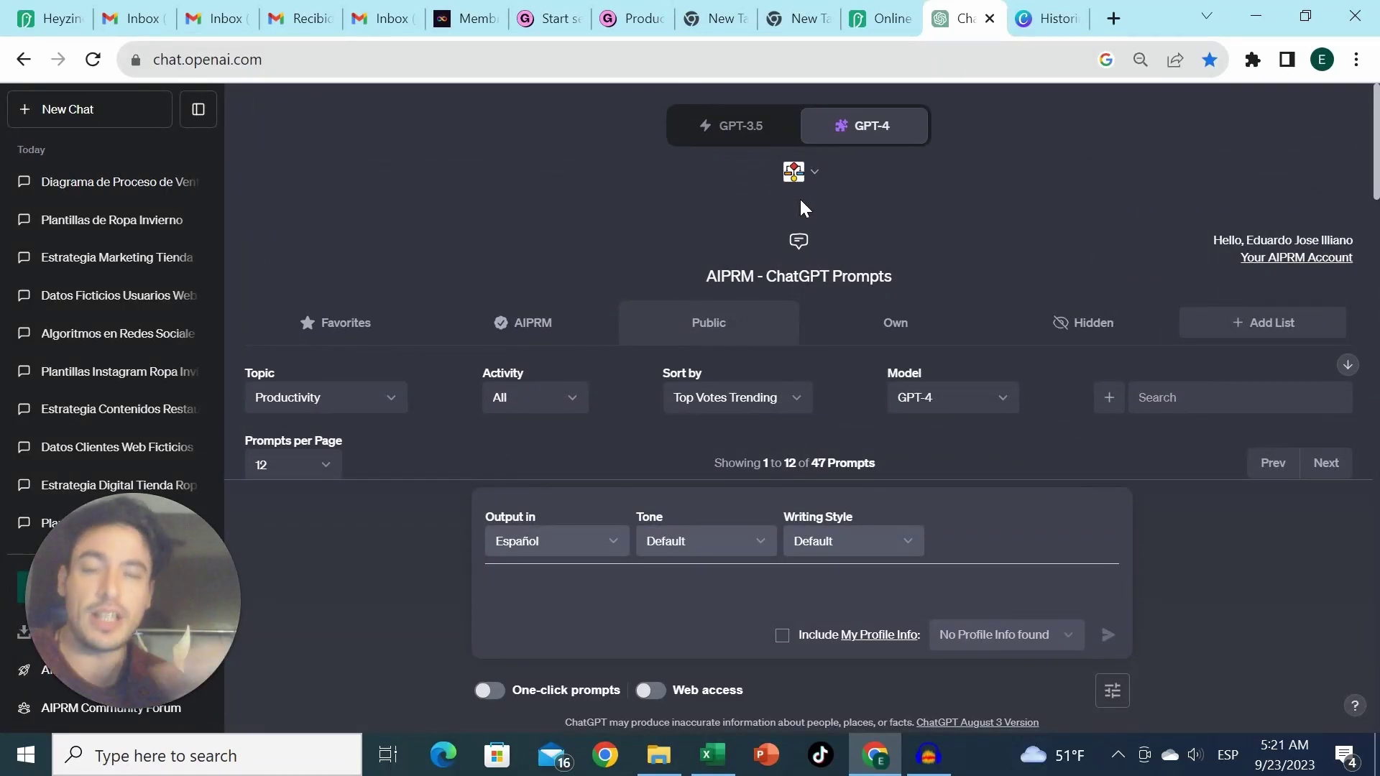
pyautogui.moveTo(898, 138)
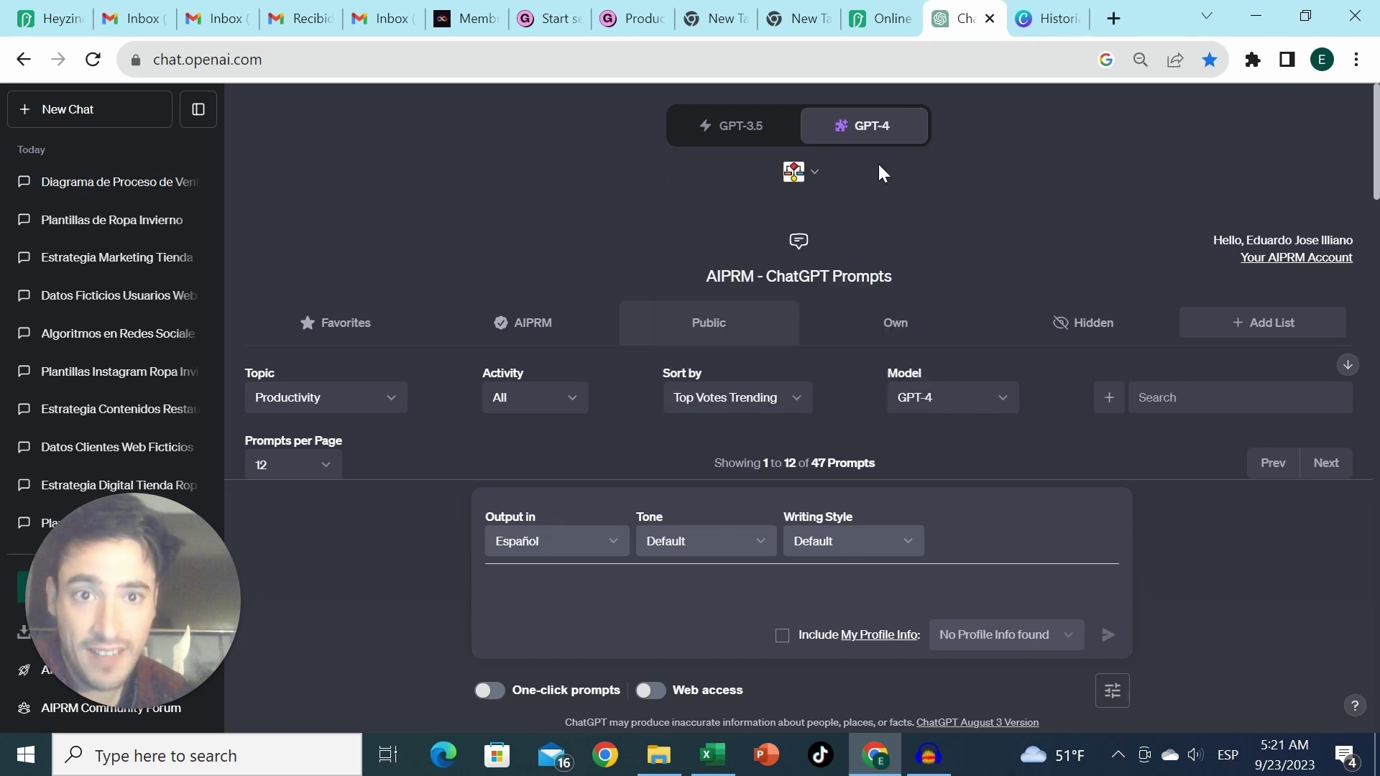
pyautogui.click(781, 365)
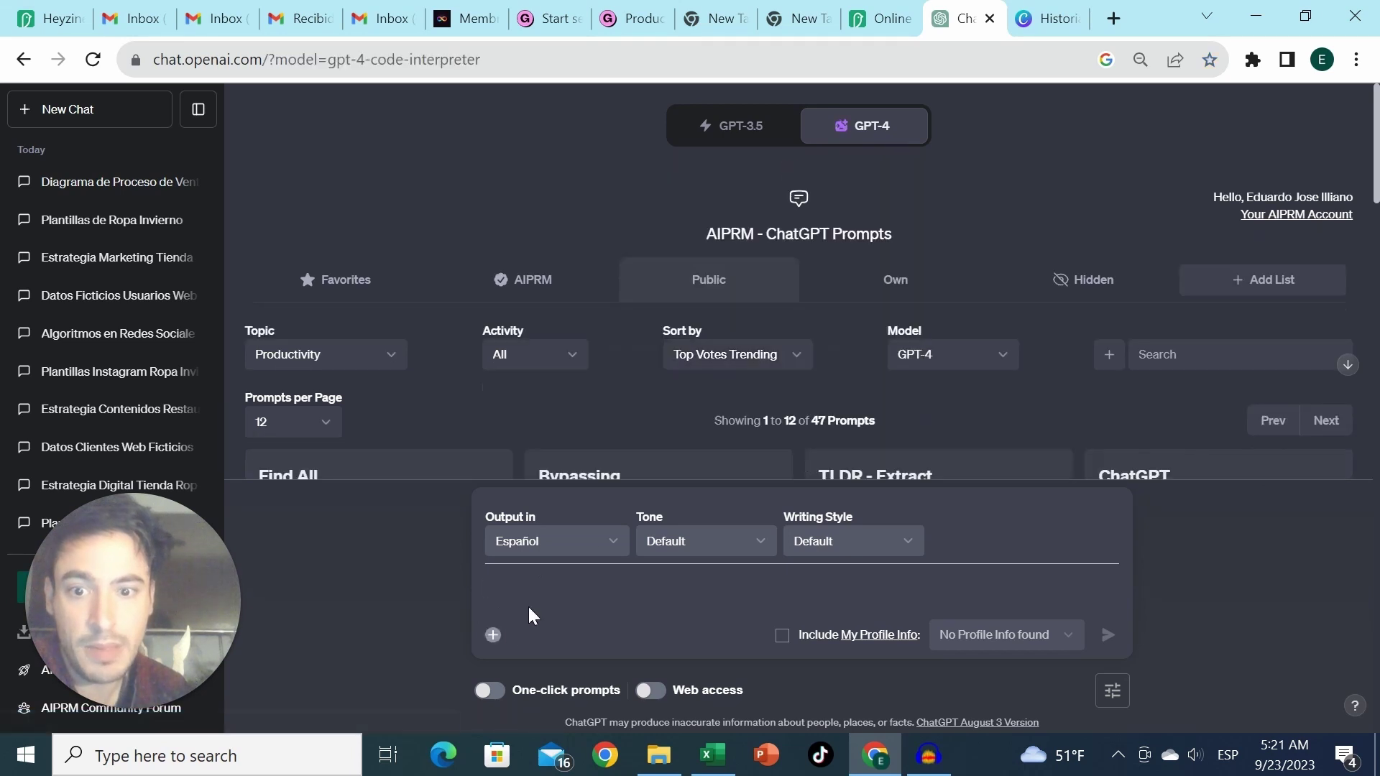
pyautogui.click(491, 636)
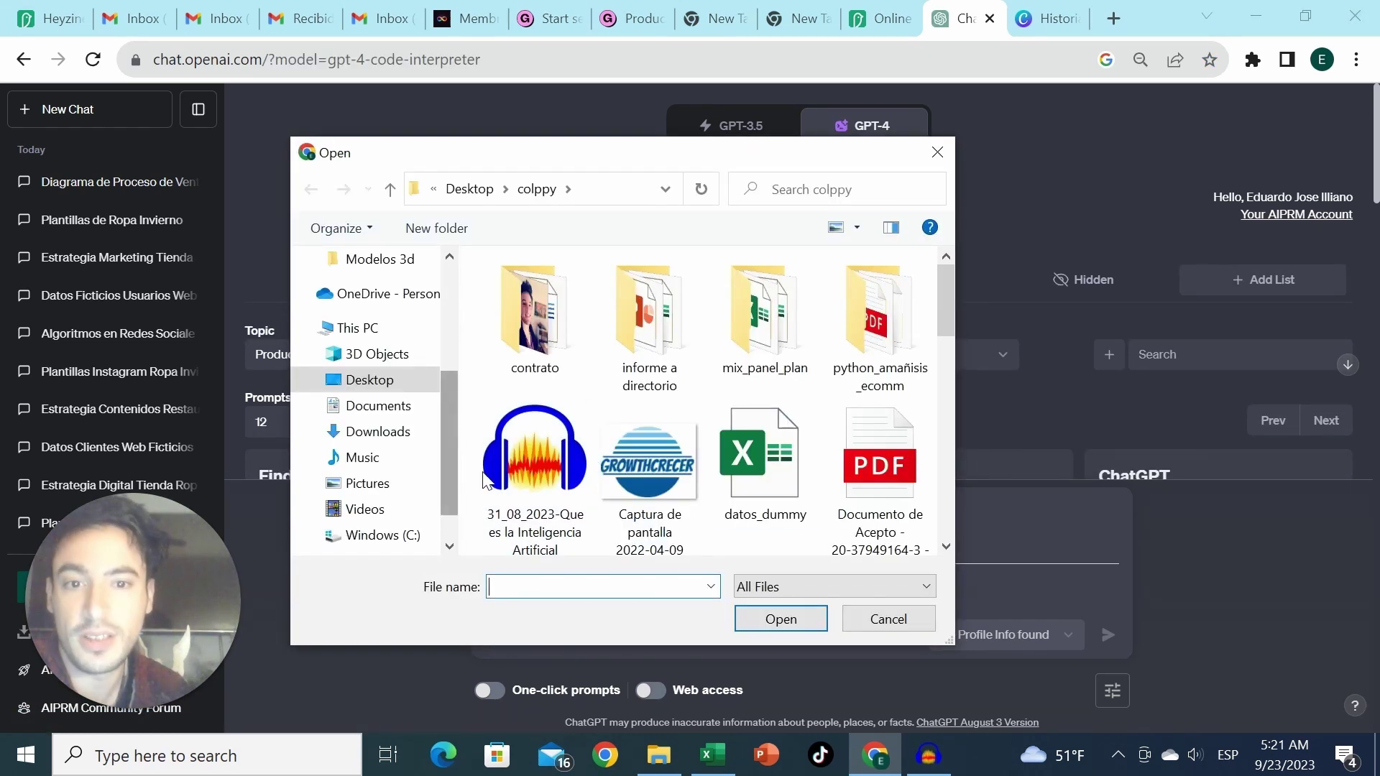
pyautogui.scroll(-8, 546, 445)
pyautogui.scroll(3, 621, 404)
pyautogui.scroll(-3, 622, 402)
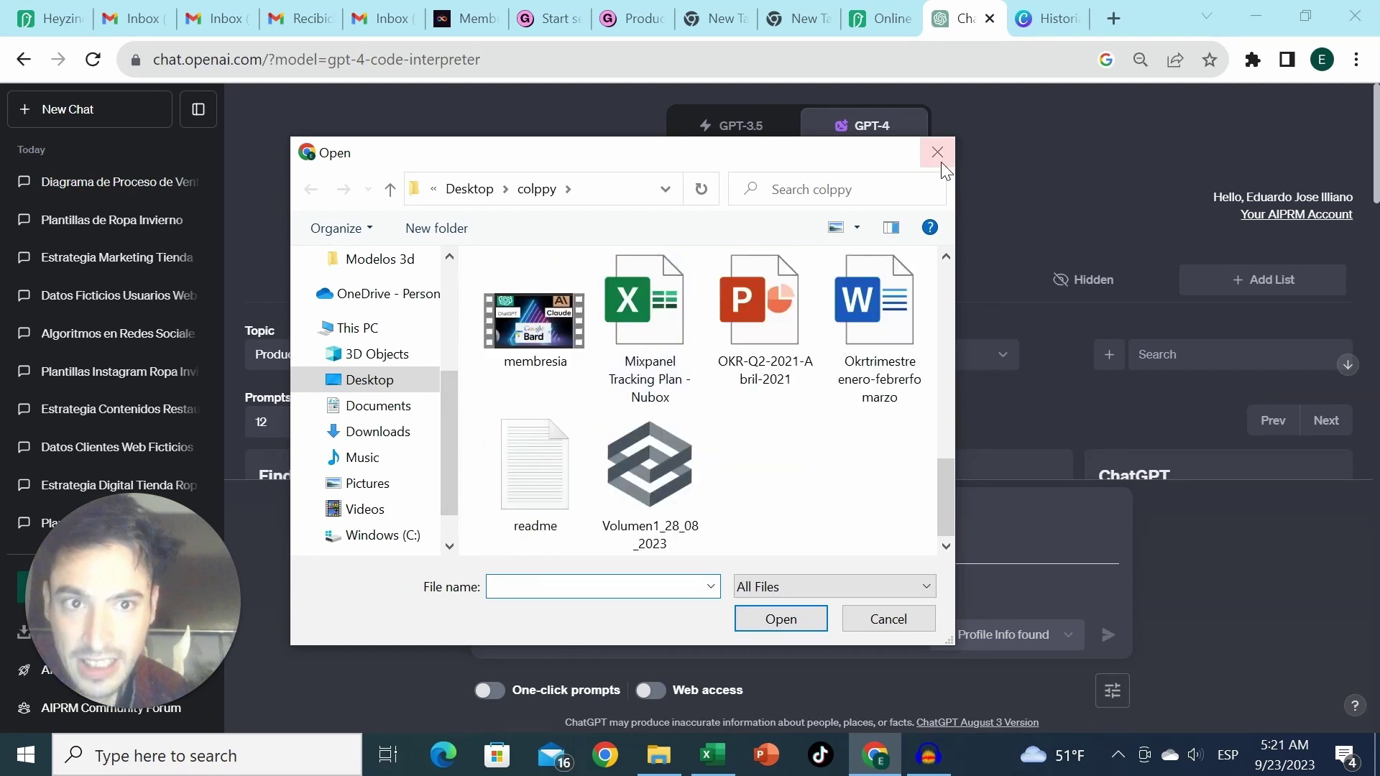
pyautogui.click(937, 153)
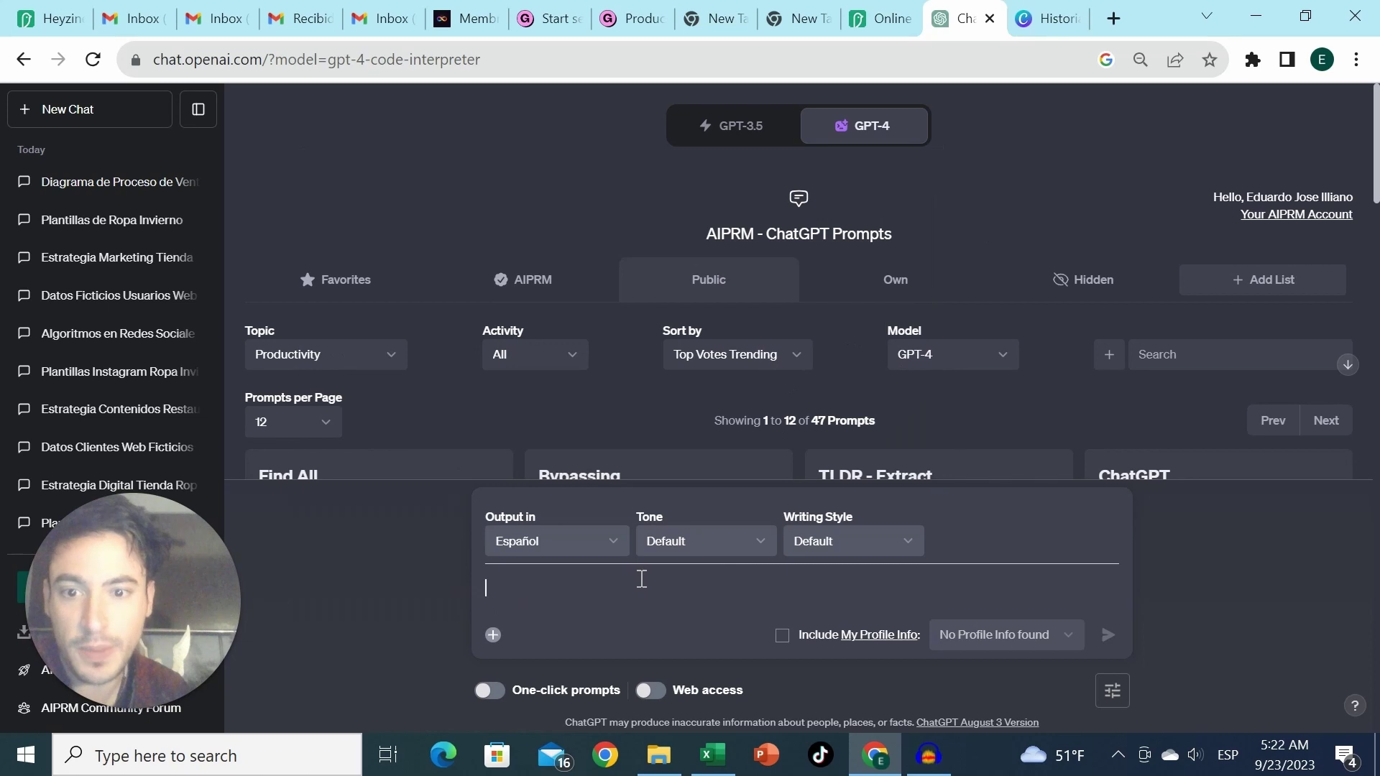
# Write the prompt "generame una matrix con datos dummy , donde me indique nombre de cliente, cantidad de ingresos a la plataforma , cantidad de registro , cantidad de venta,"
pyautogui.write('gene')
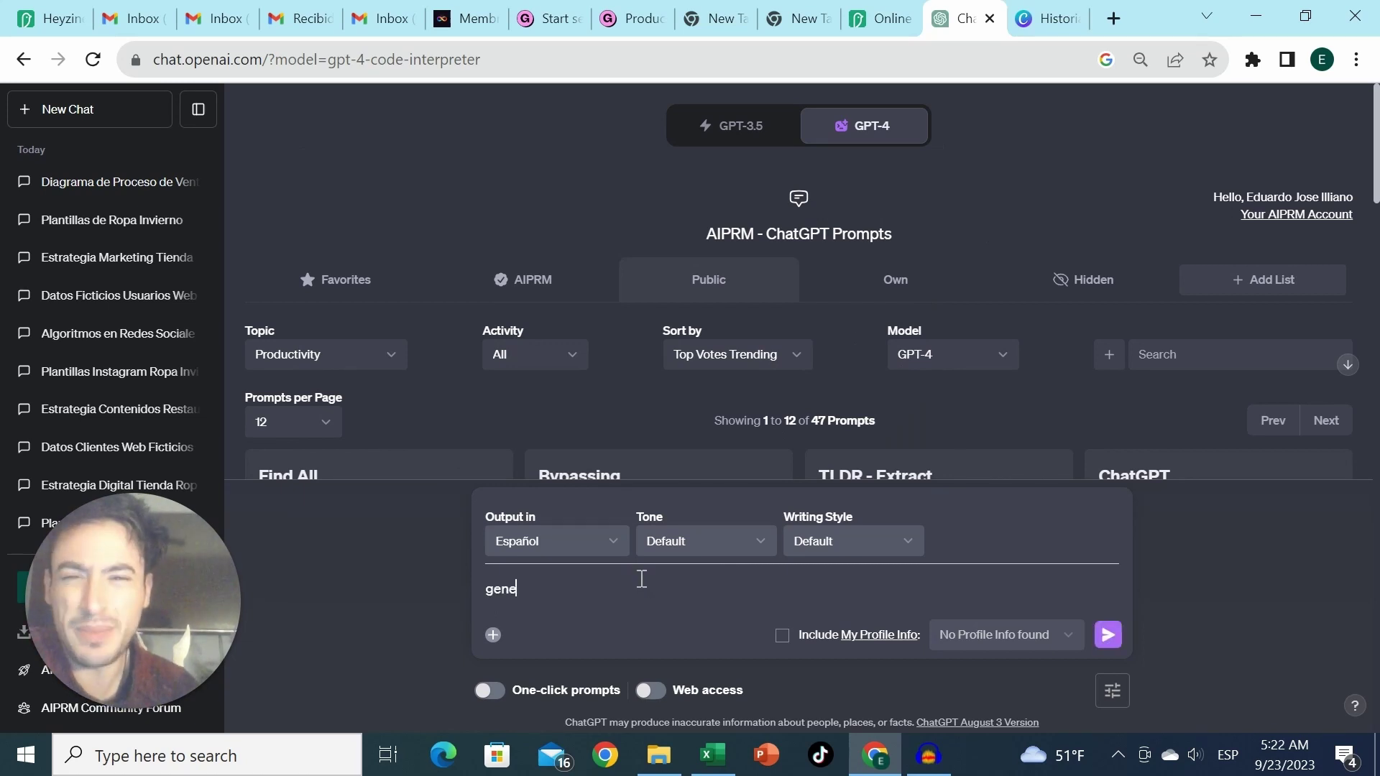
pyautogui.write('rame una matrix ')
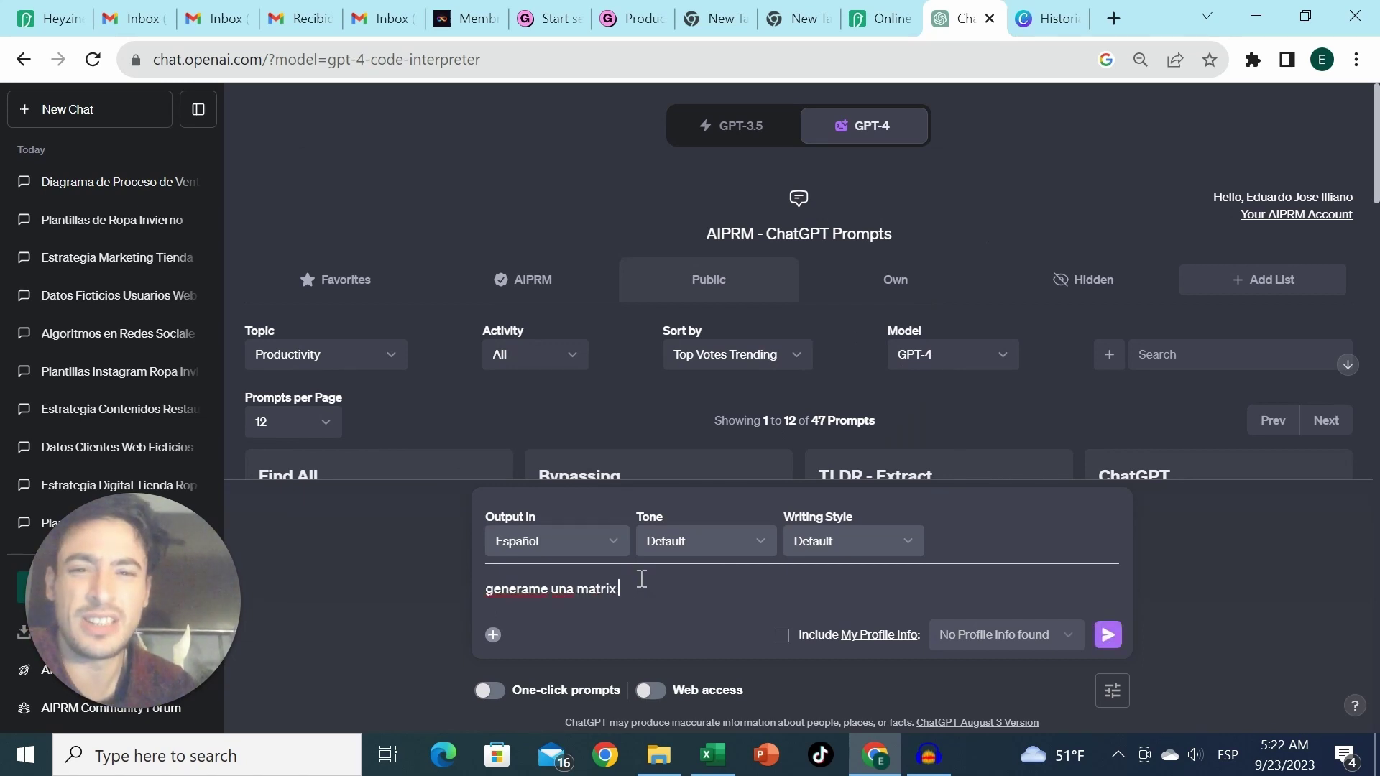
pyautogui.write('con datos dummy , donde me')
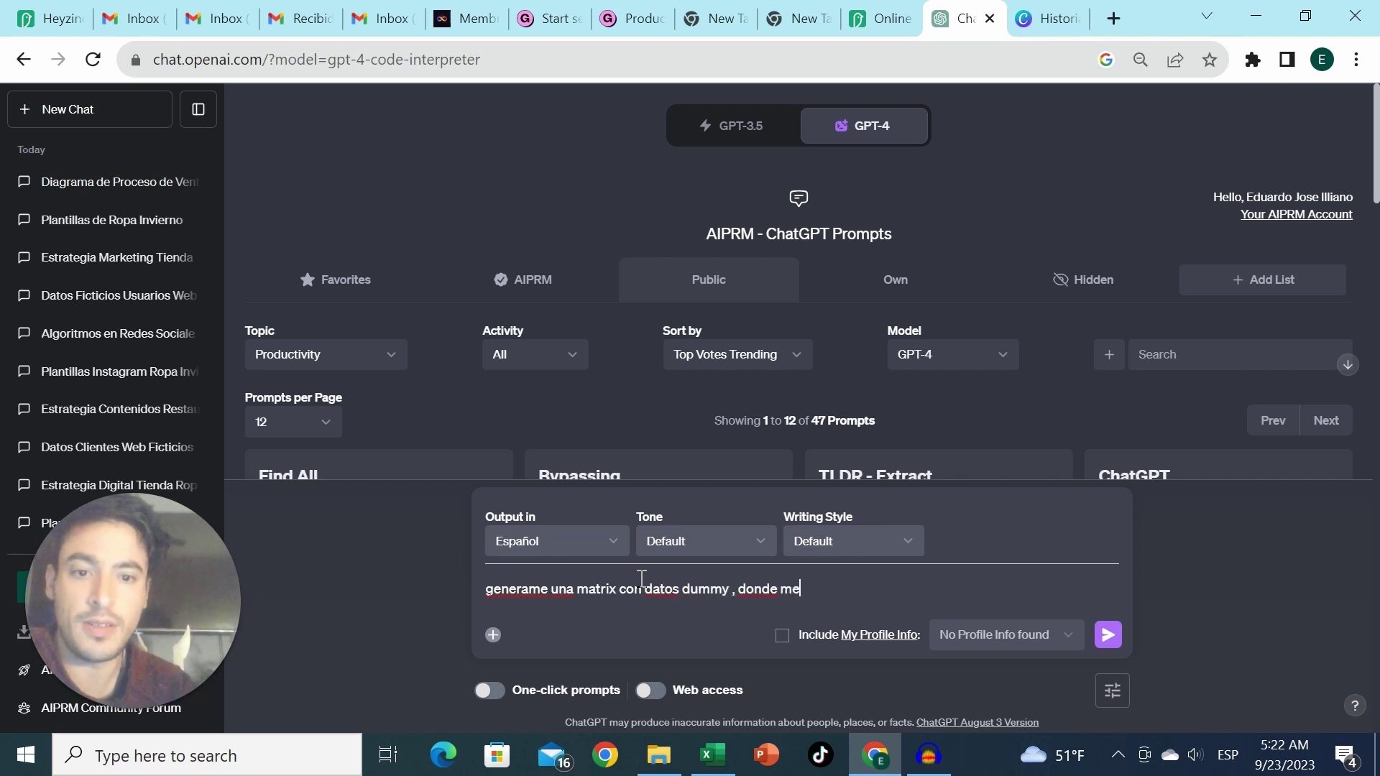
pyautogui.write(' indicue nombre de cl')
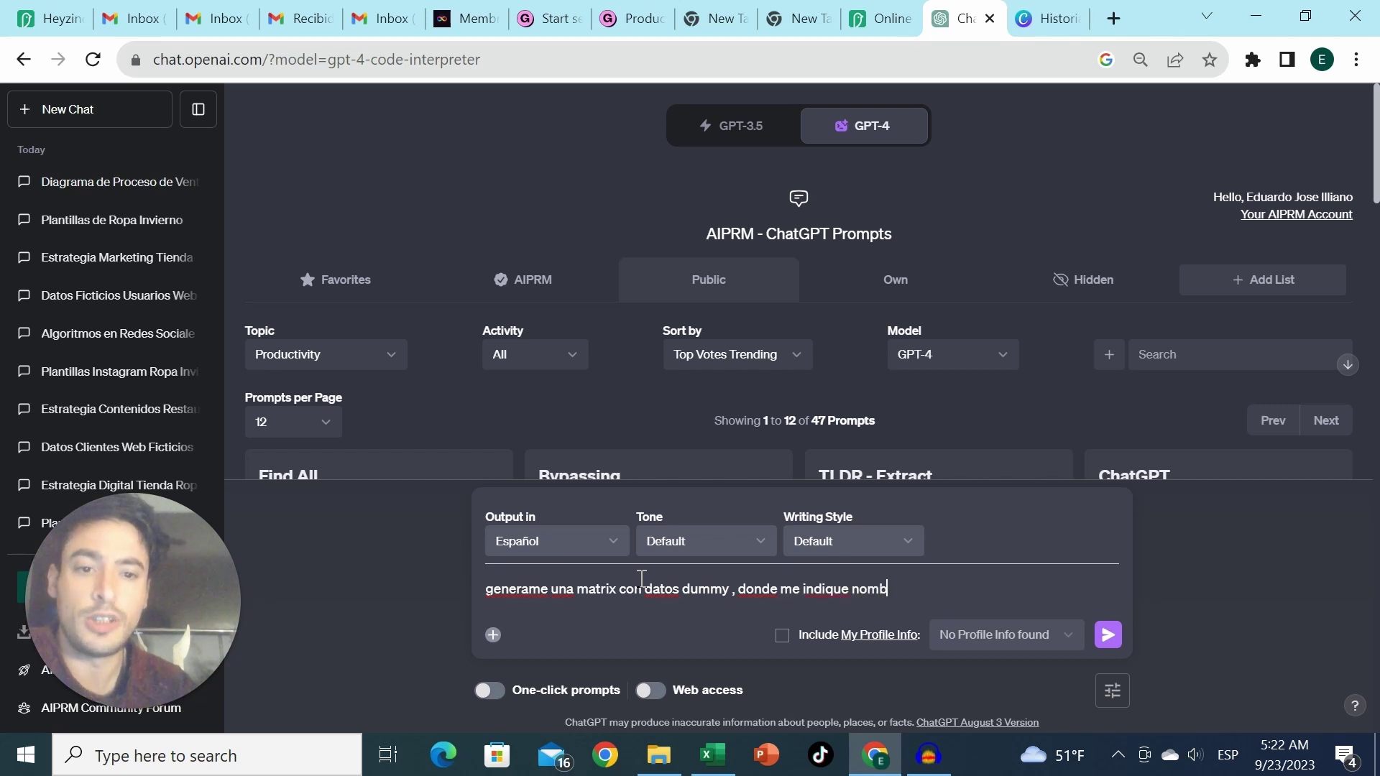
pyautogui.write('iente, canti')
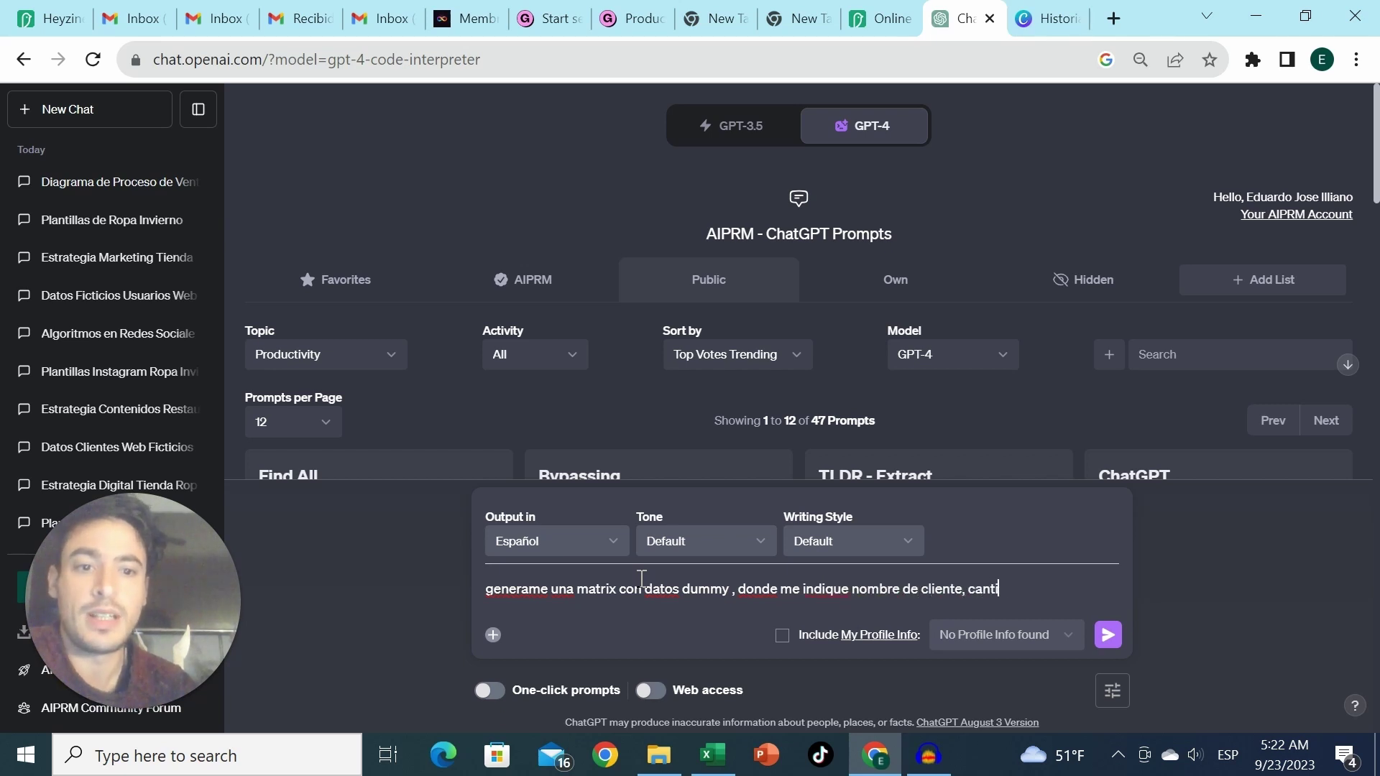
pyautogui.write('dad de ingresos')
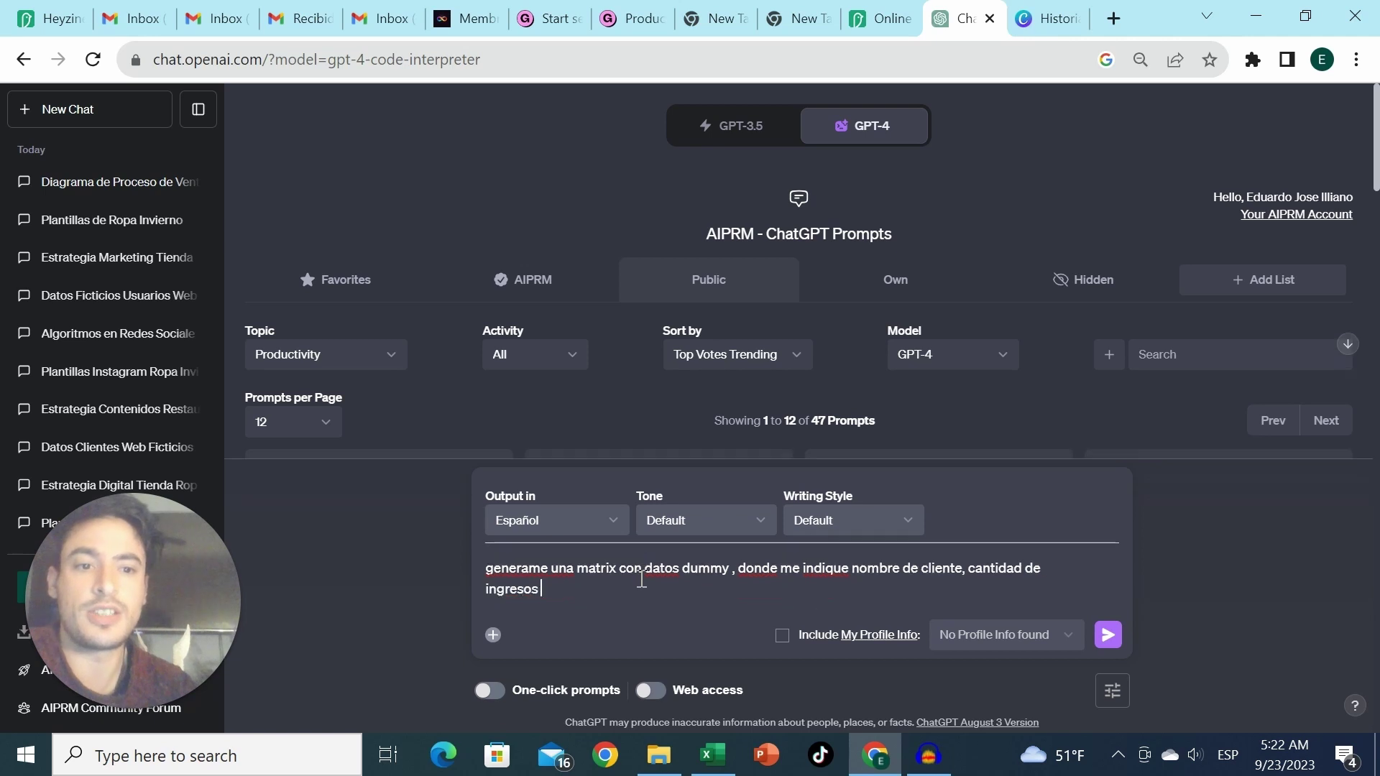
pyautogui.write(' a la pa')
pyautogui.press('BackSpace')
pyautogui.write('lataforma , cantidad de registro , cantidad de venta,')
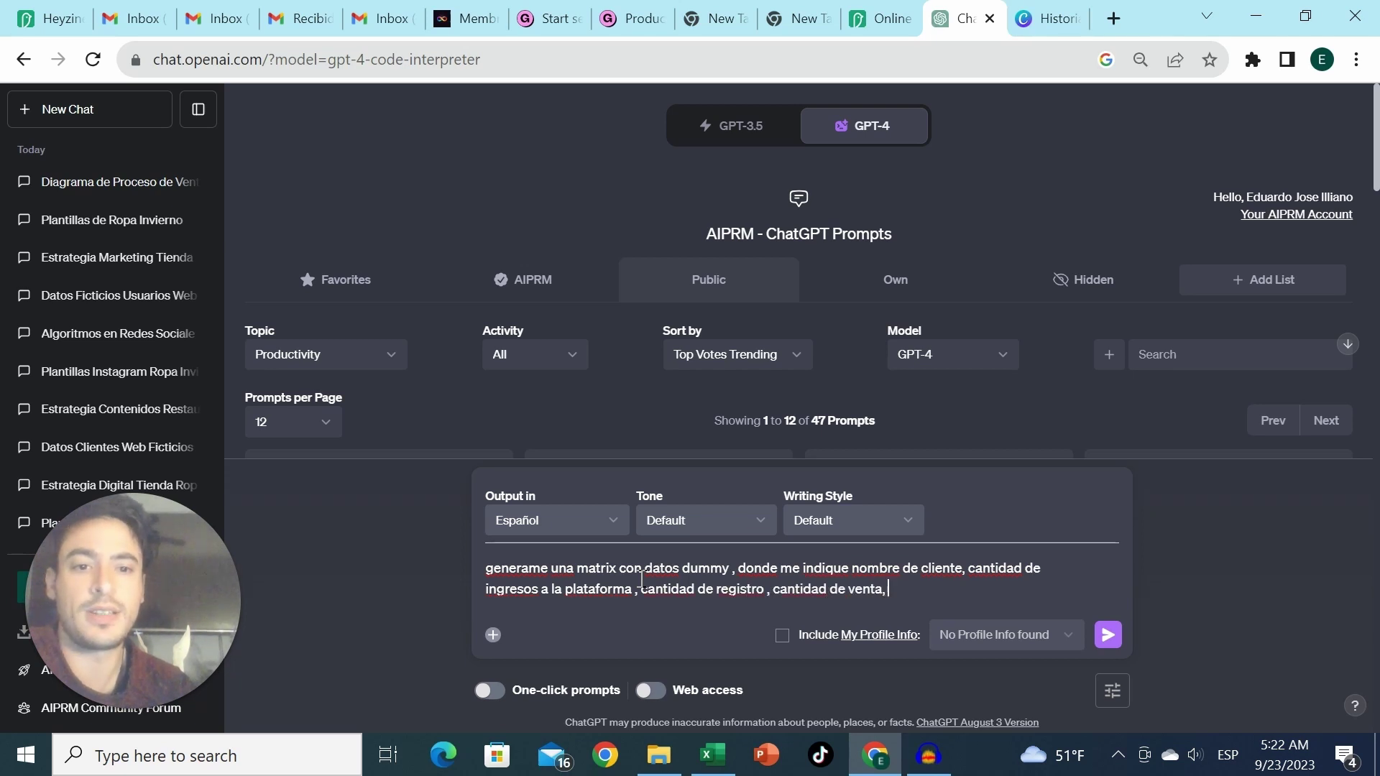
# Complete the prompt with "cantidad de productos contratados , monto adquirido , generame 300 datos" and send it
pyautogui.write(' cantidad de productos contratados , mon')
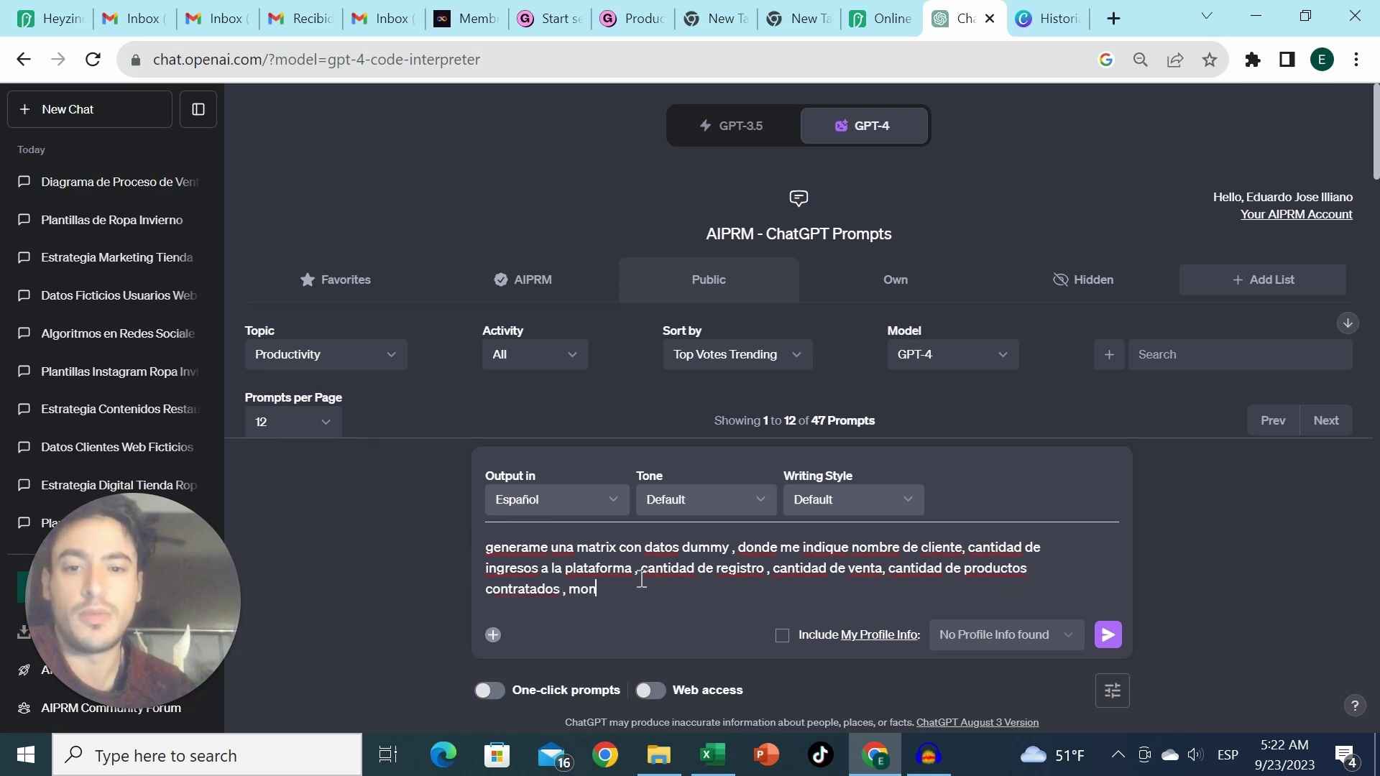
pyautogui.write('to adquirido ,')
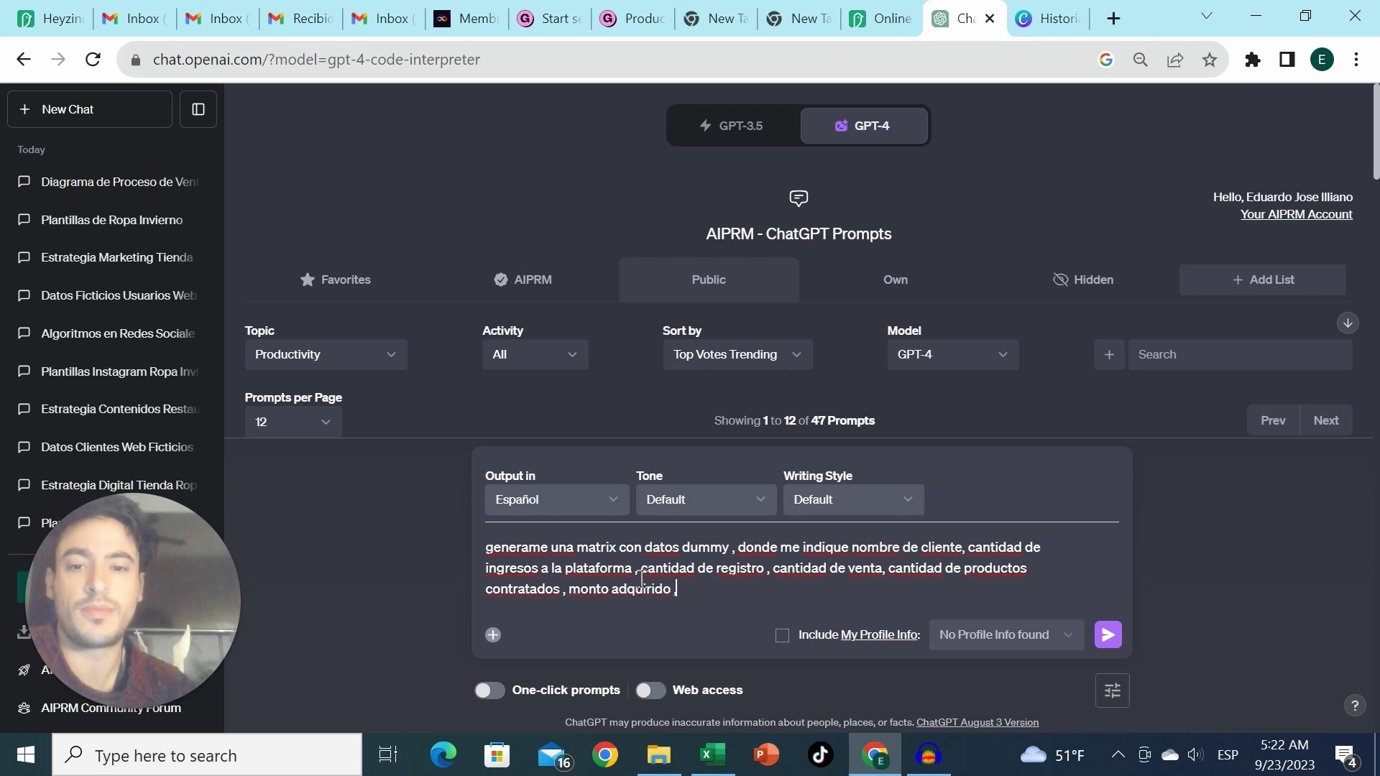
pyautogui.write(' gen')
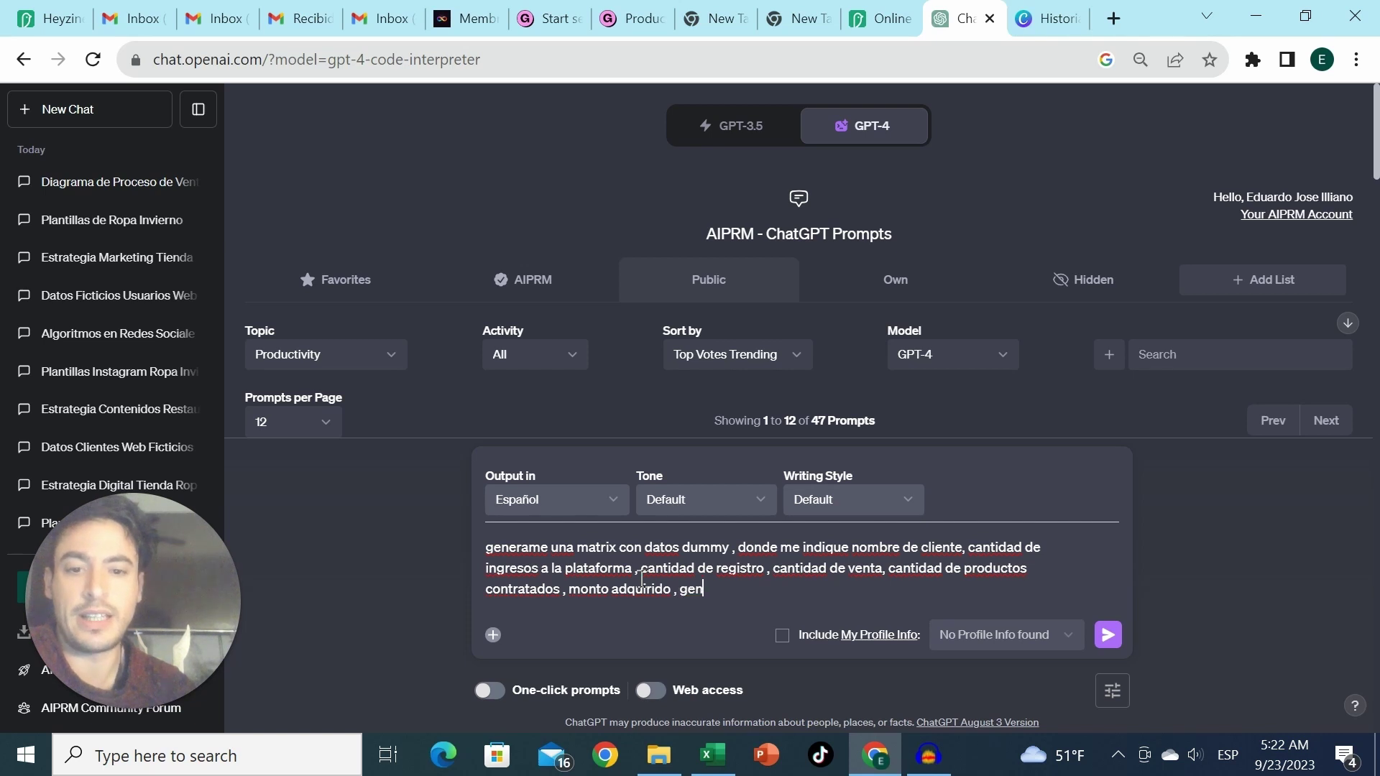
pyautogui.write('erame 30')
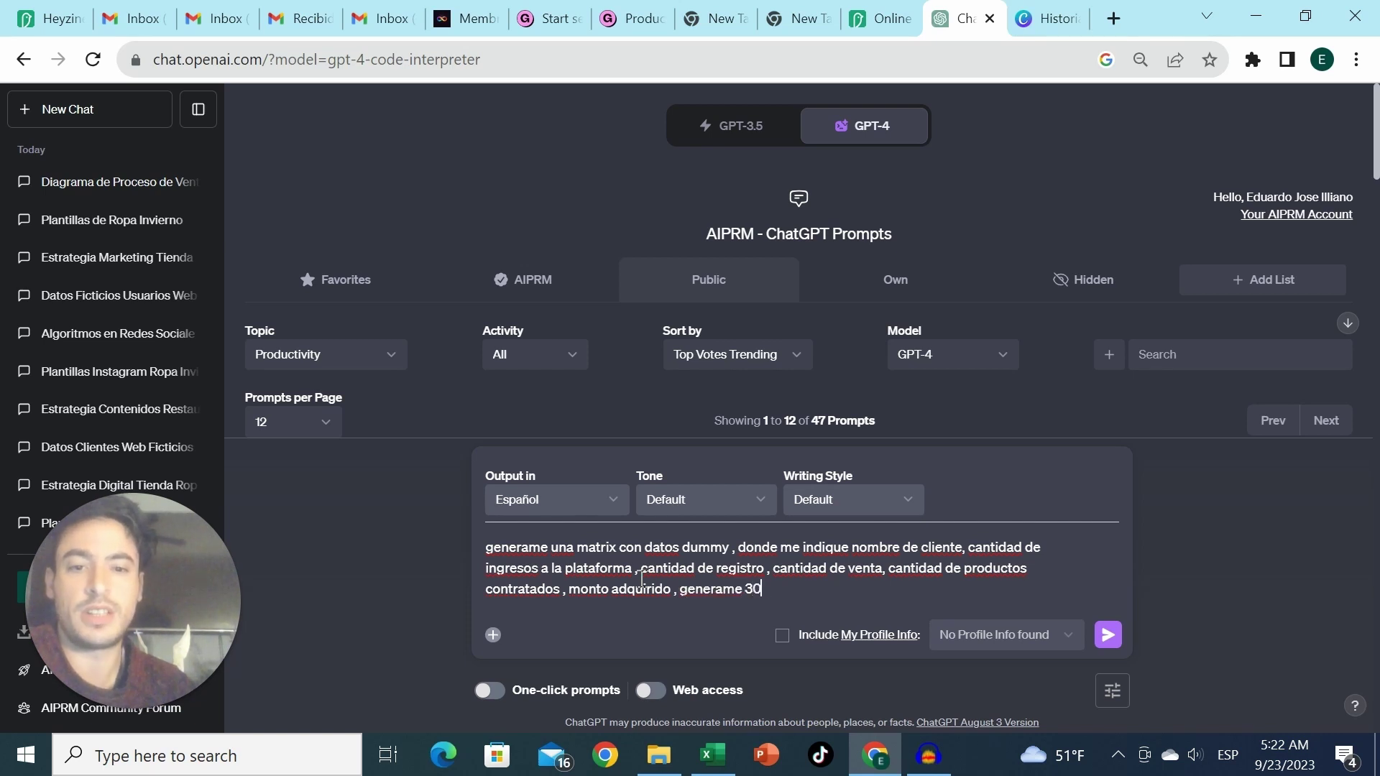
pyautogui.write('0 datos')
pyautogui.press('Return')
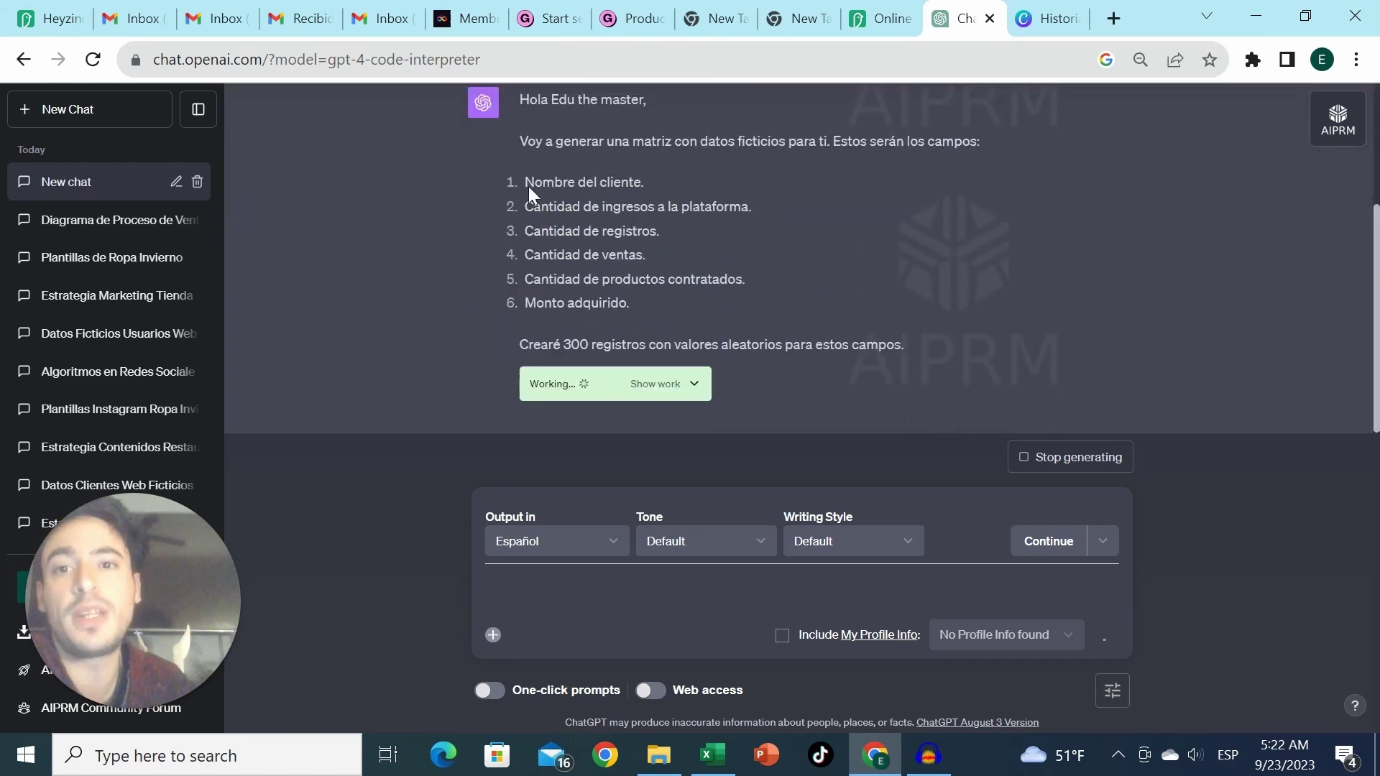
# Send the follow-up "si generame la matrix completa" and review the preview table and the new reply
pyautogui.moveTo(524, 206); pyautogui.dragTo(654, 208)
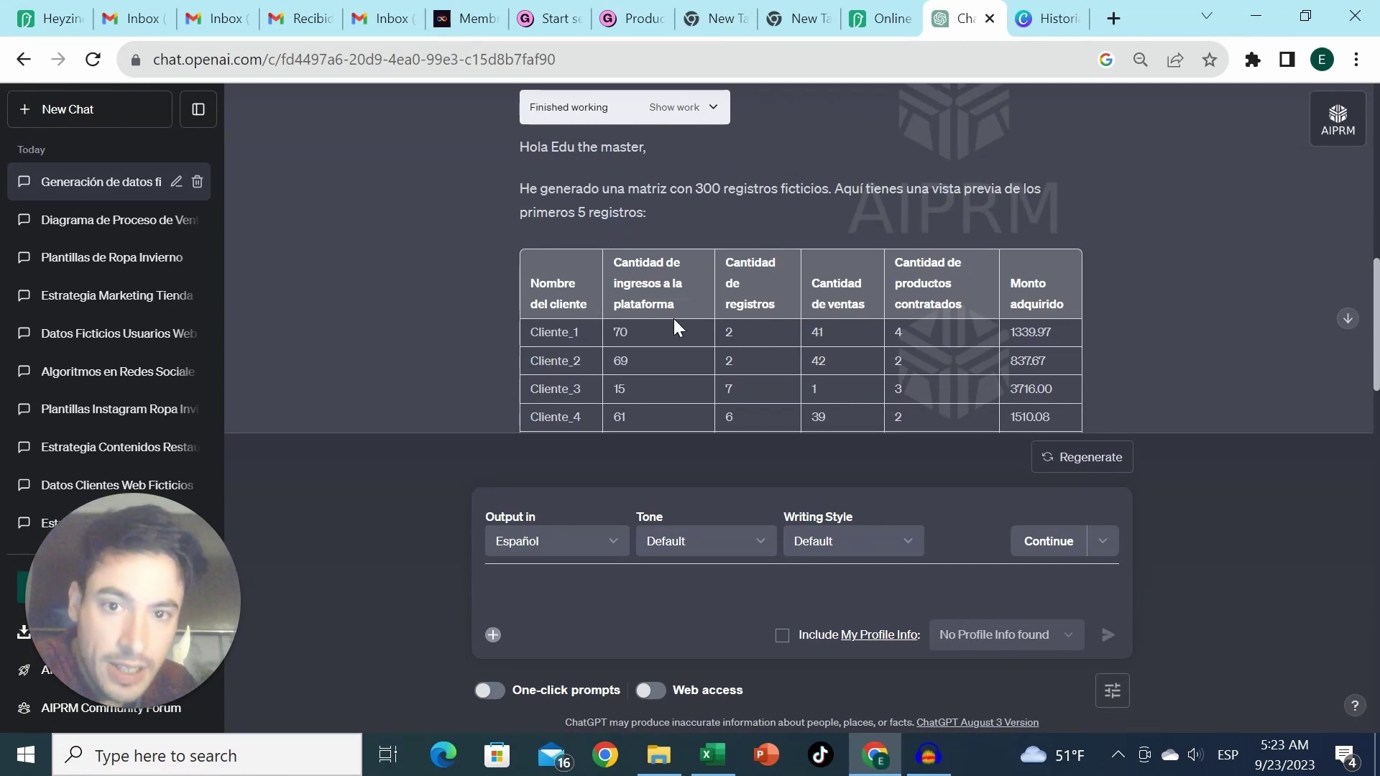
pyautogui.scroll(-2, 600, 289)
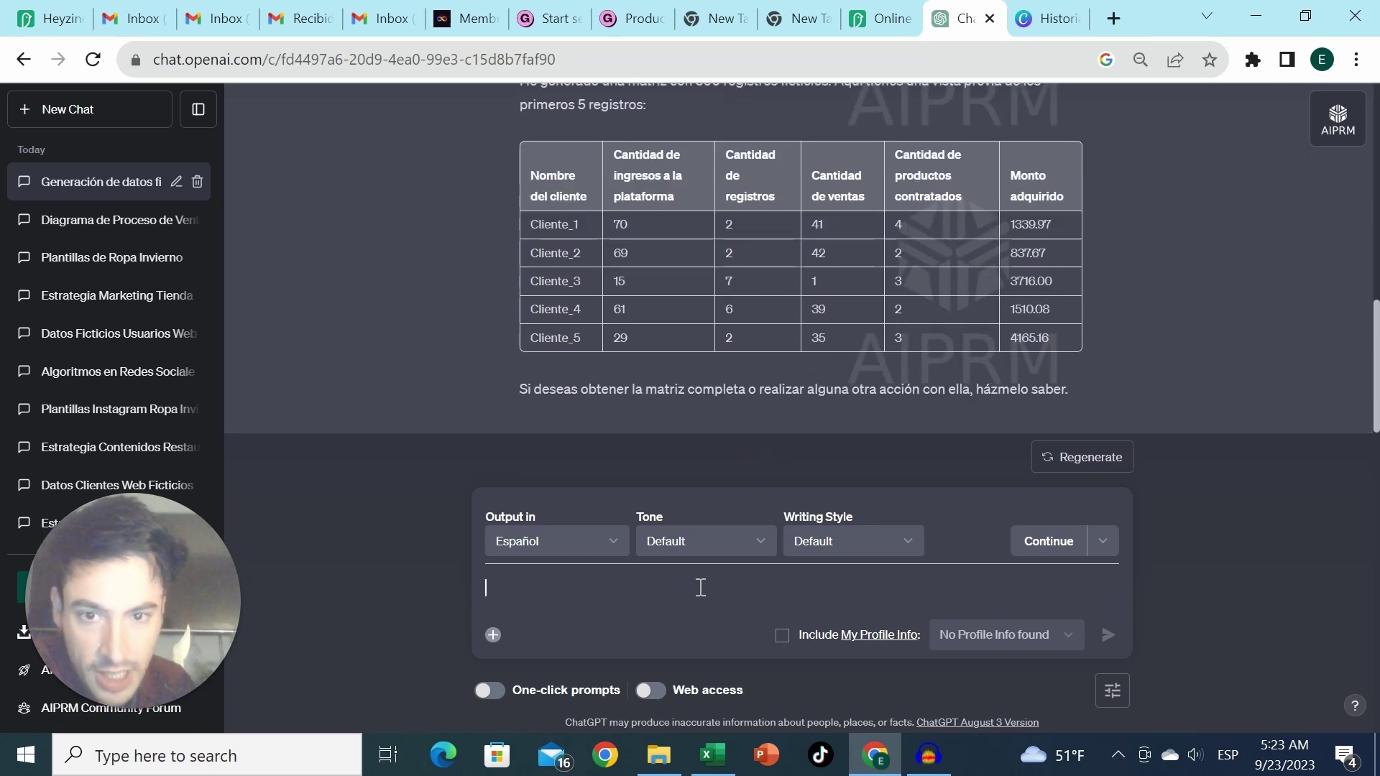
pyautogui.write('si  generame la matrox')
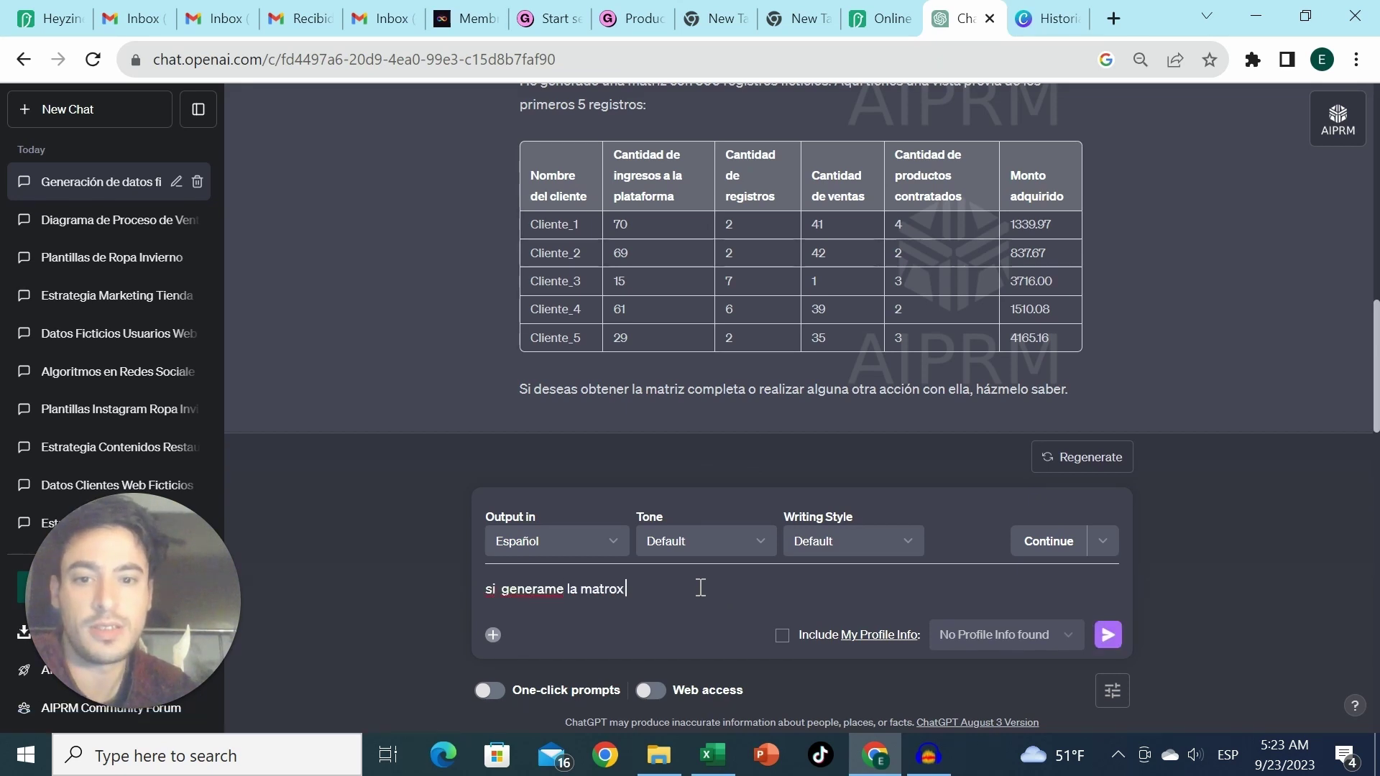
pyautogui.press('BackSpace')
pyautogui.write('x cpom')
pyautogui.press('BackSpace')
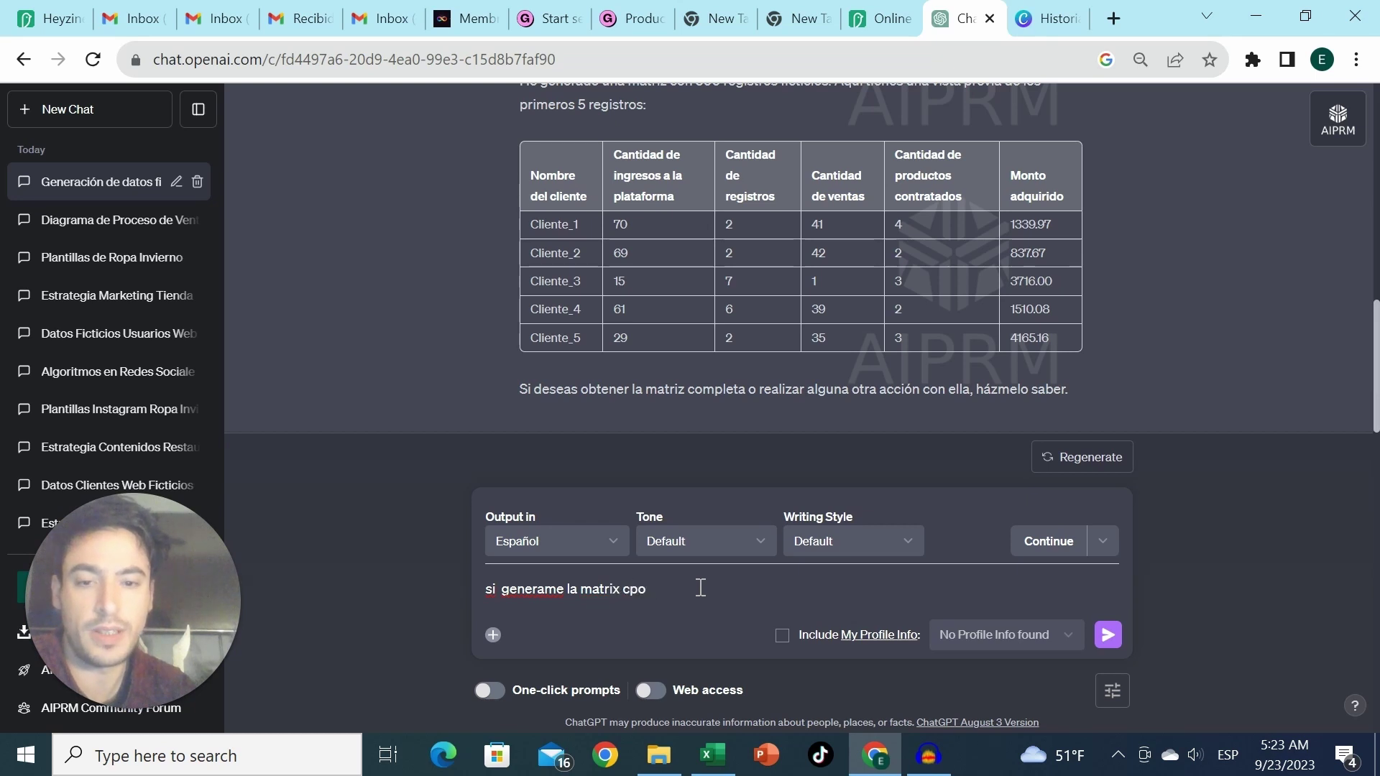
pyautogui.write('mpleta')
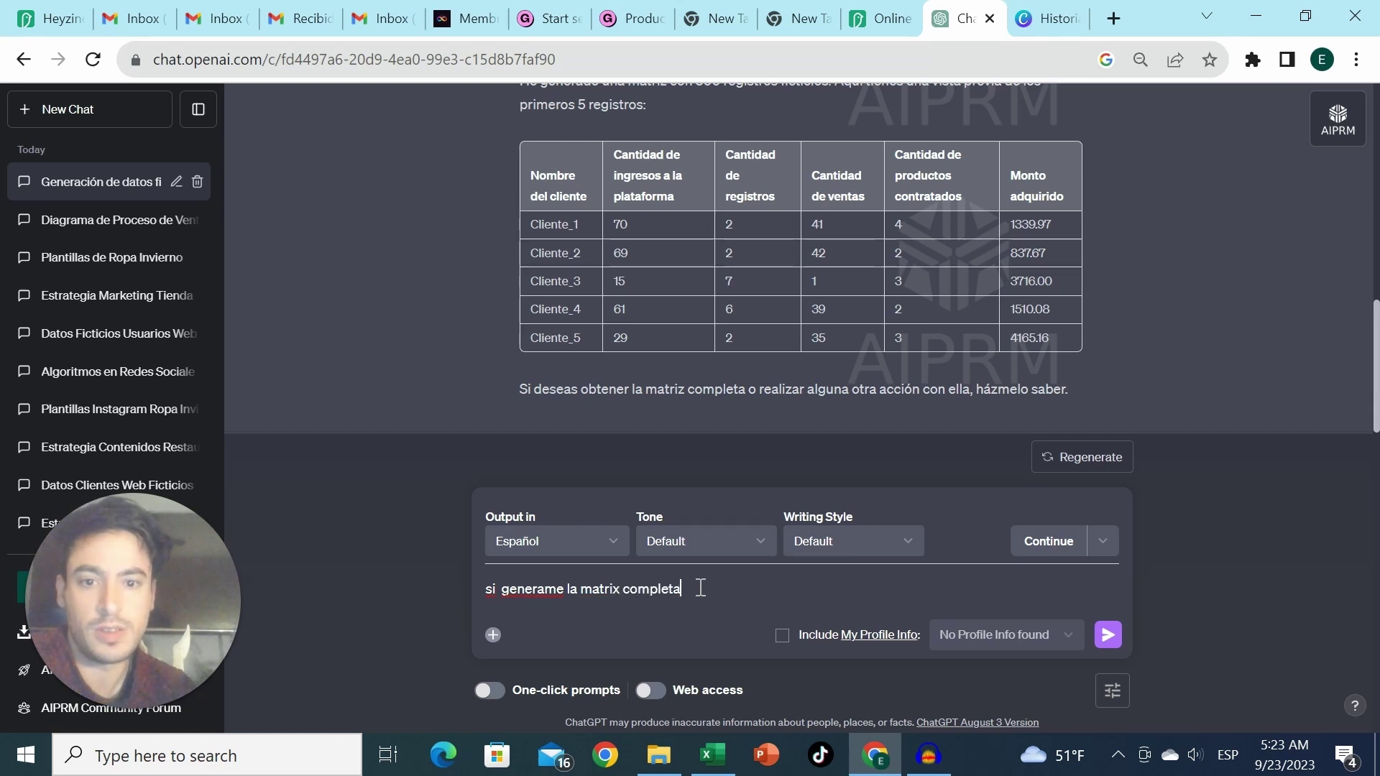
pyautogui.press('Return')
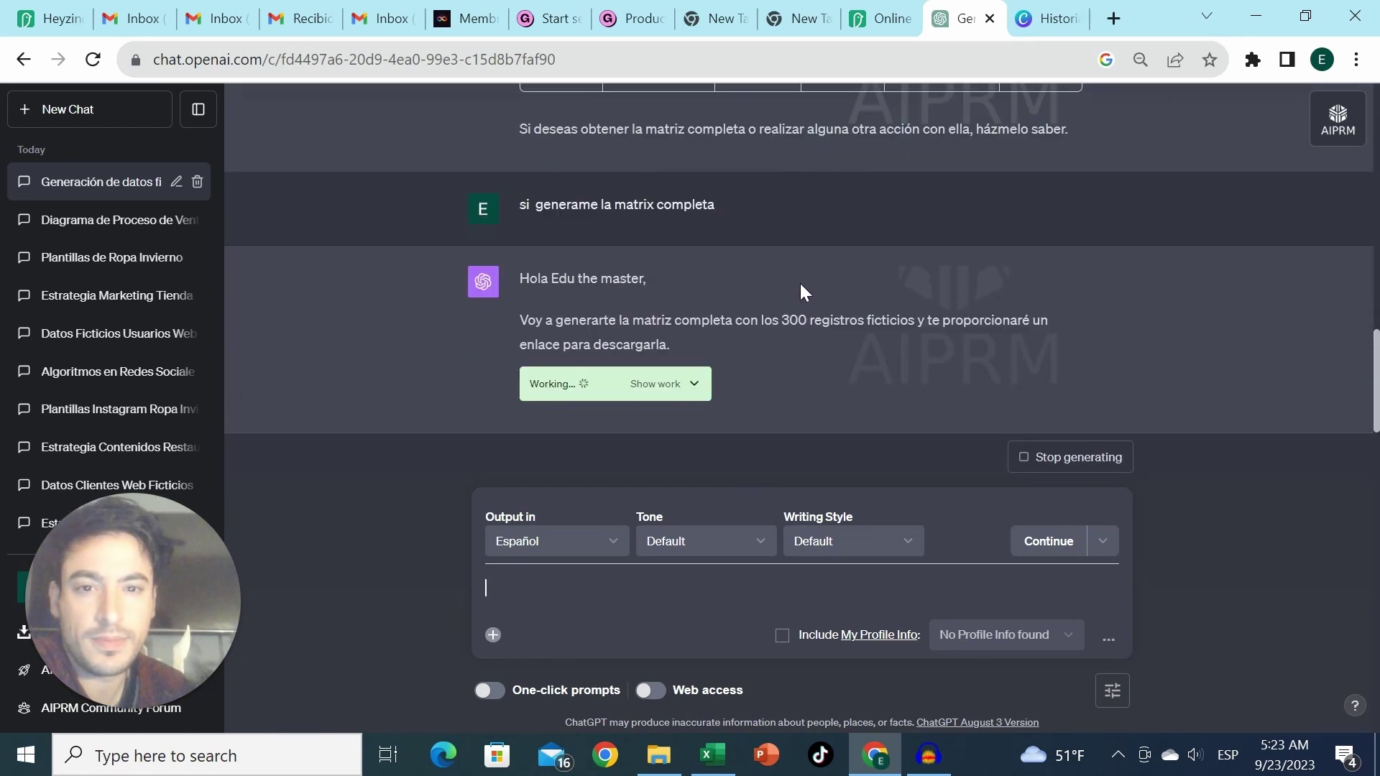
pyautogui.scroll(3, 885, 317)
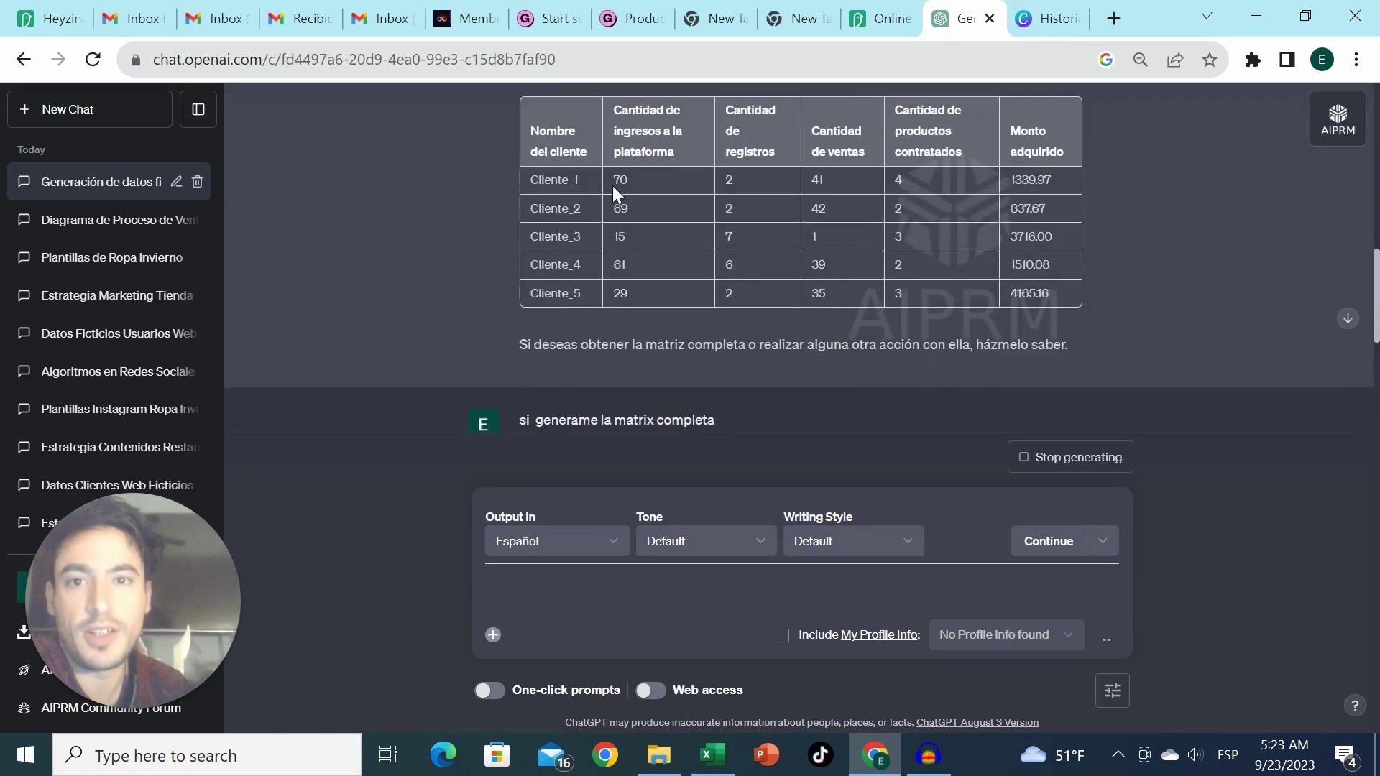
pyautogui.scroll(-3, 742, 248)
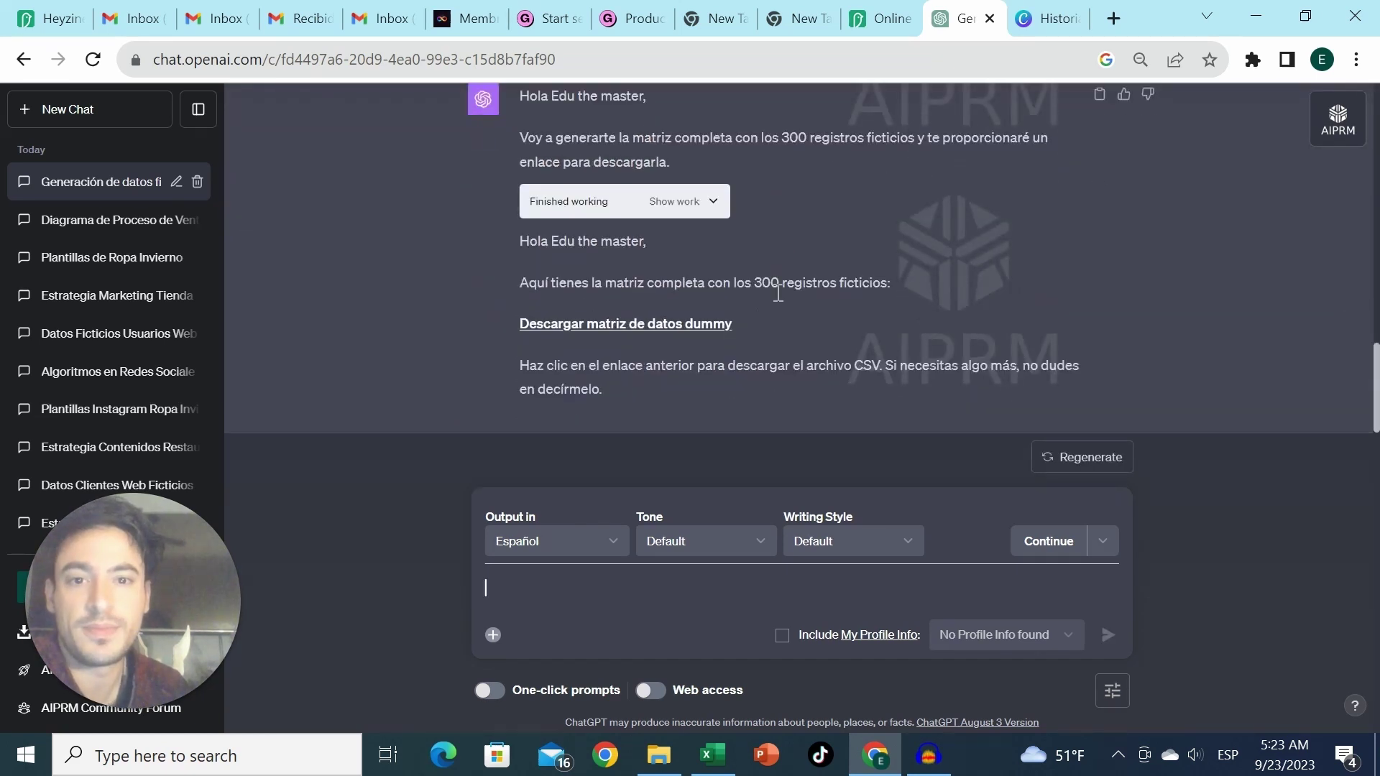
# Download the generated dummy matrix and open datos_dummy.csv in a maximized Excel window to look through its client rows
pyautogui.click(687, 326)
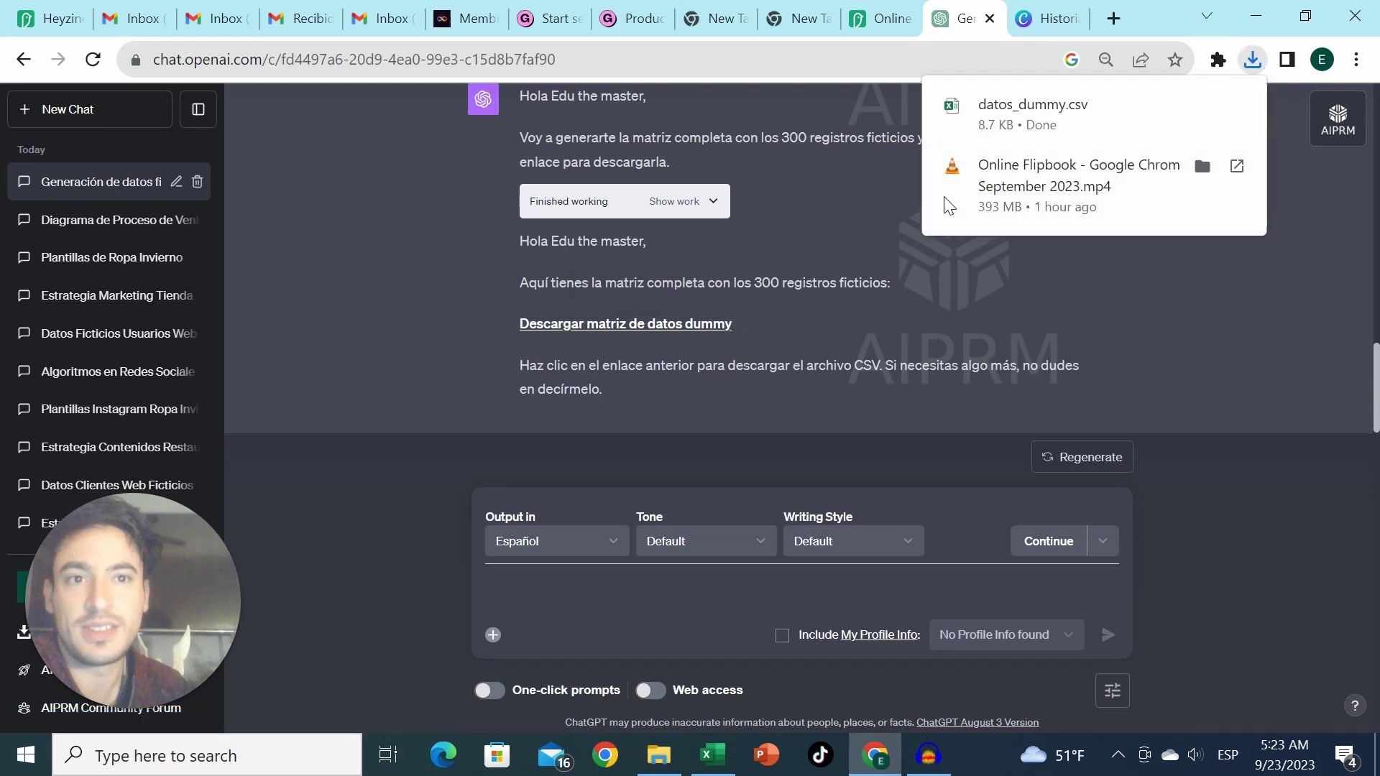
pyautogui.click(1017, 125)
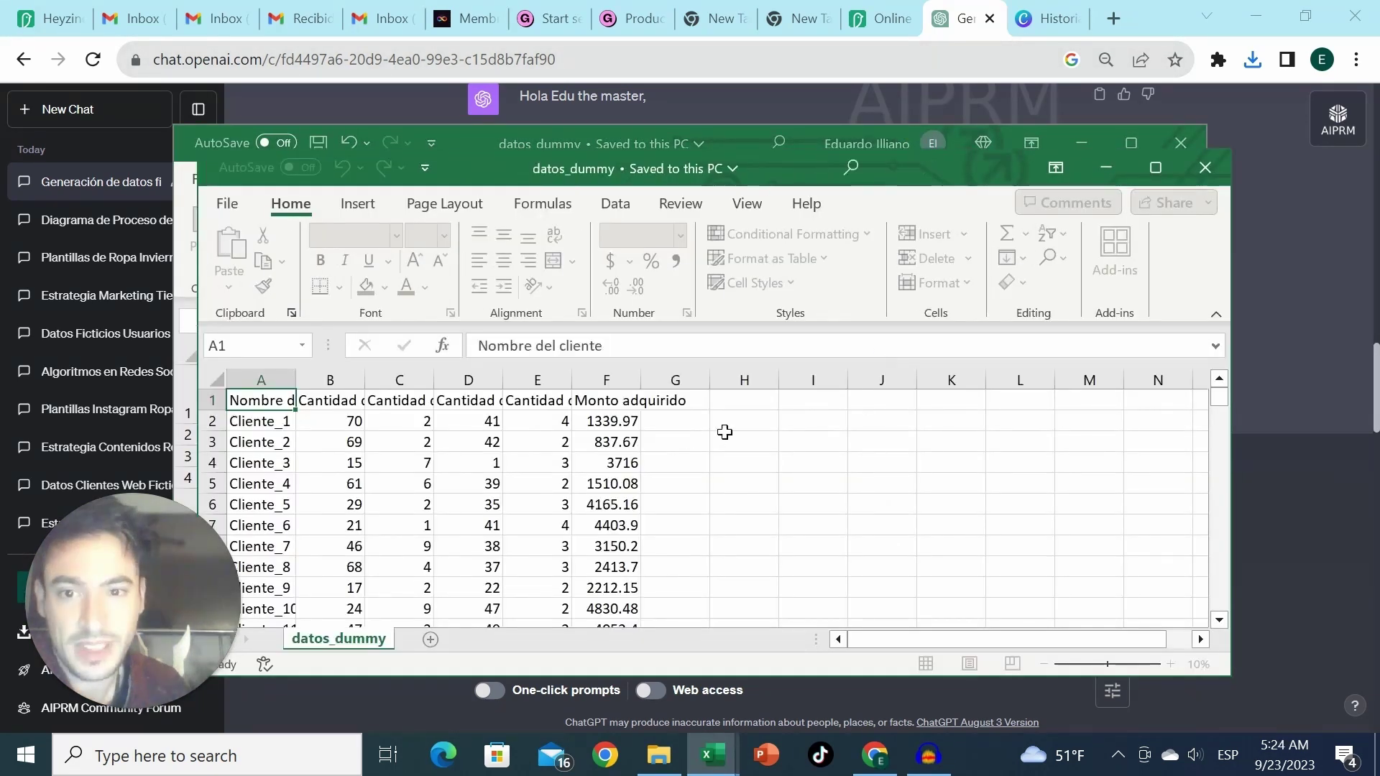
pyautogui.scroll(-19, 646, 453)
pyautogui.scroll(-20, 492, 488)
pyautogui.scroll(7, 503, 483)
pyautogui.click(1167, 169)
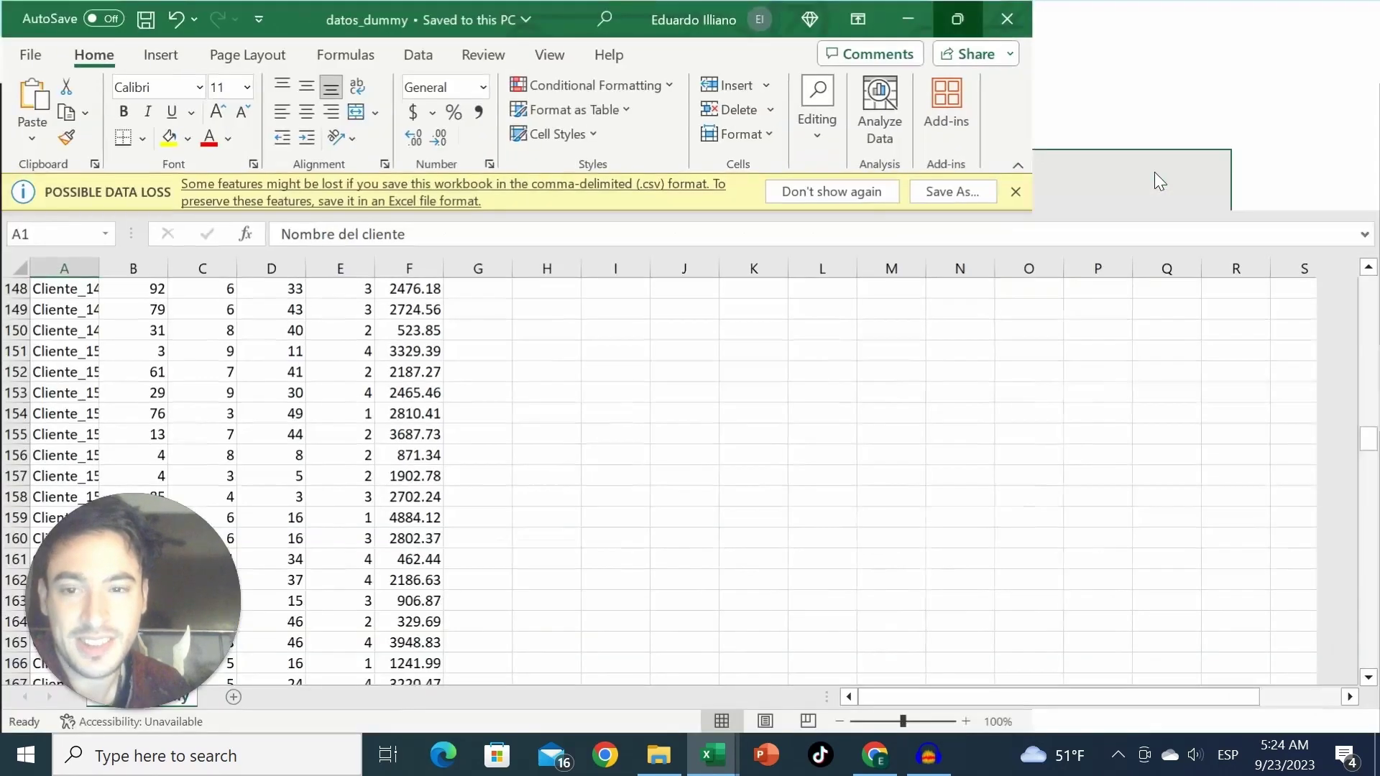
pyautogui.scroll(6, 1265, 425)
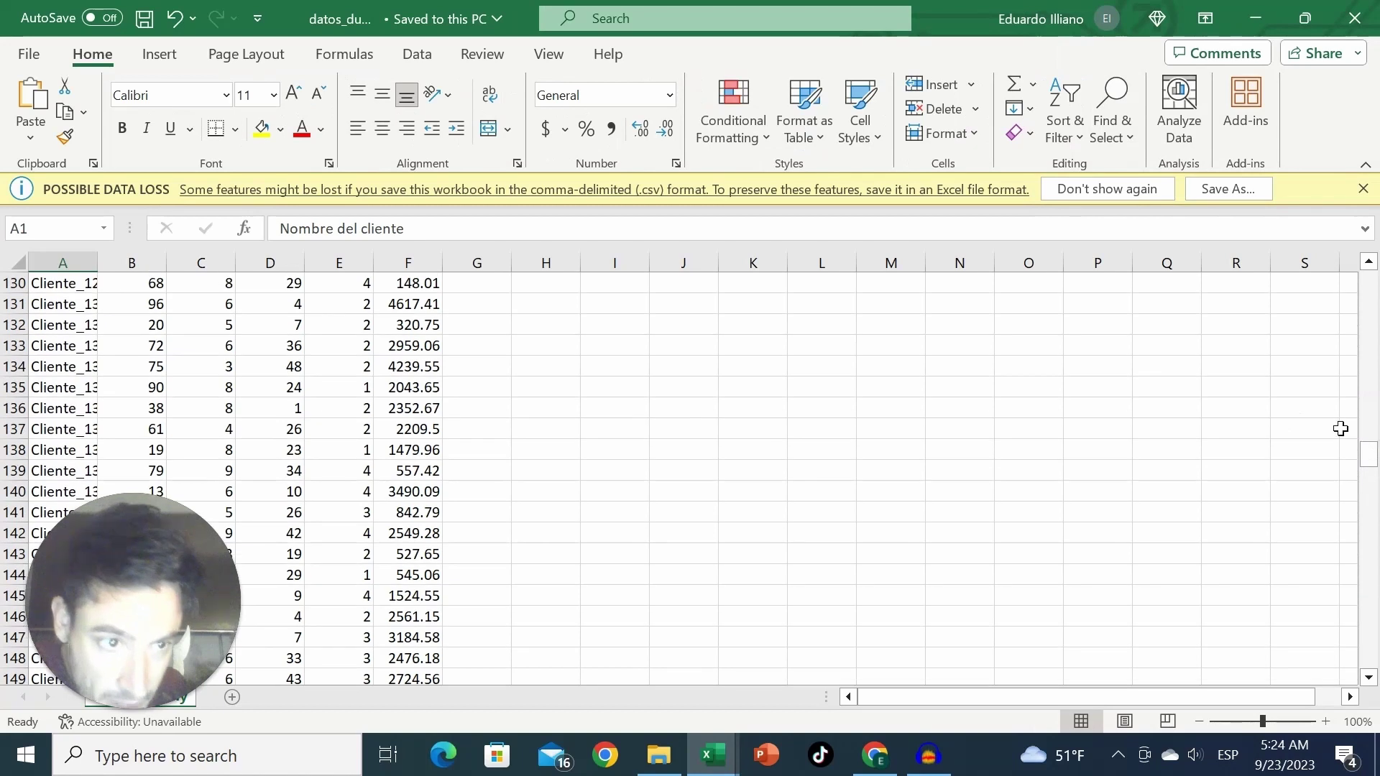
pyautogui.moveTo(1368, 454); pyautogui.dragTo(1251, 261)
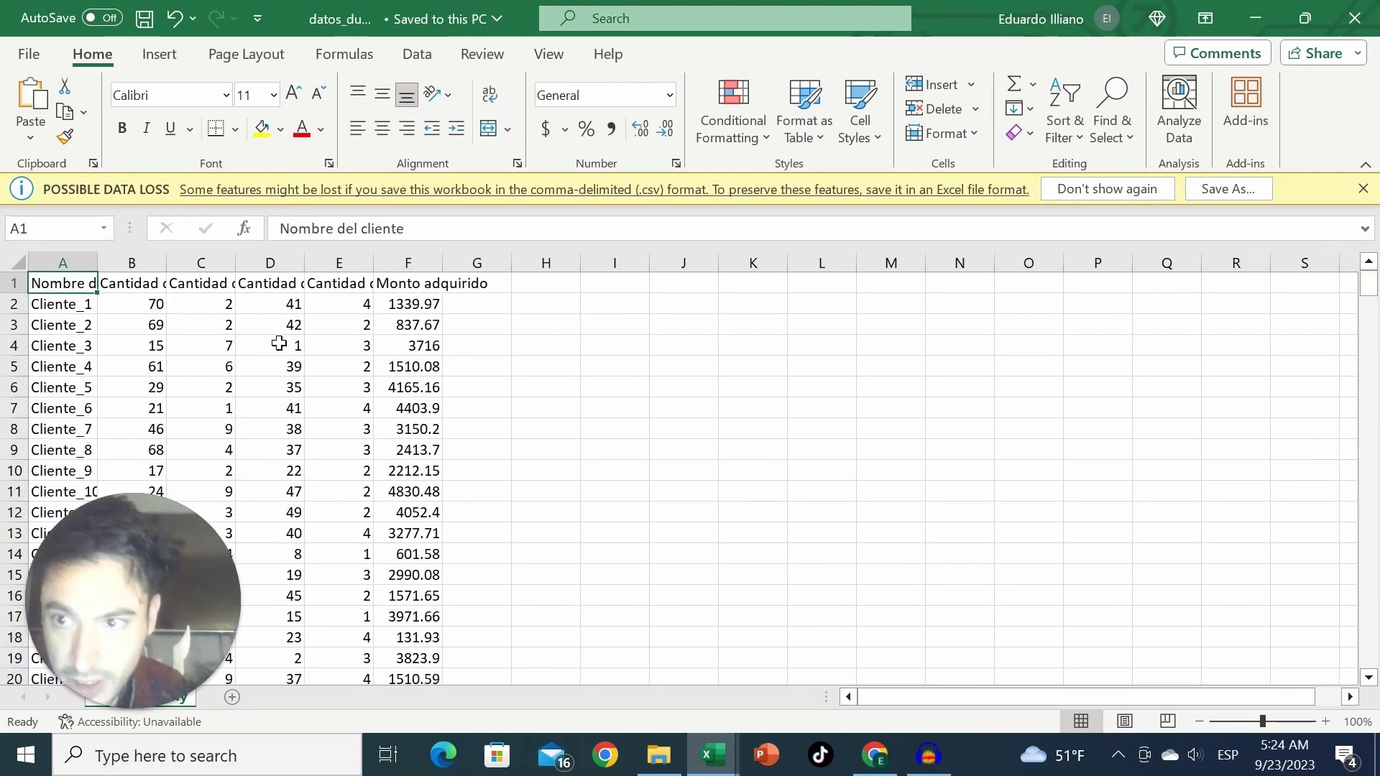
# Widen columns A to D of the datos_dummy sheet so their header texts have more room
pyautogui.moveTo(97, 263); pyautogui.dragTo(217, 261)
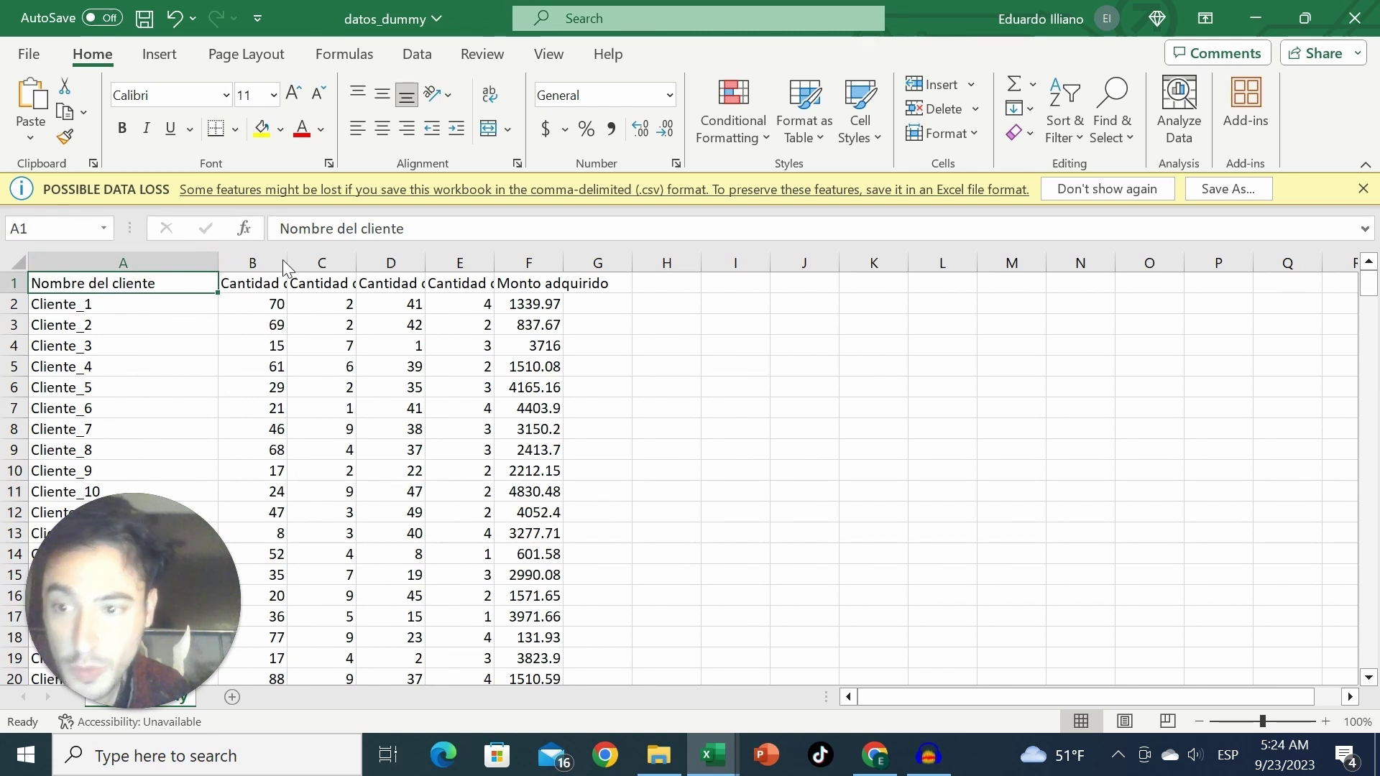
pyautogui.moveTo(281, 267); pyautogui.dragTo(375, 228)
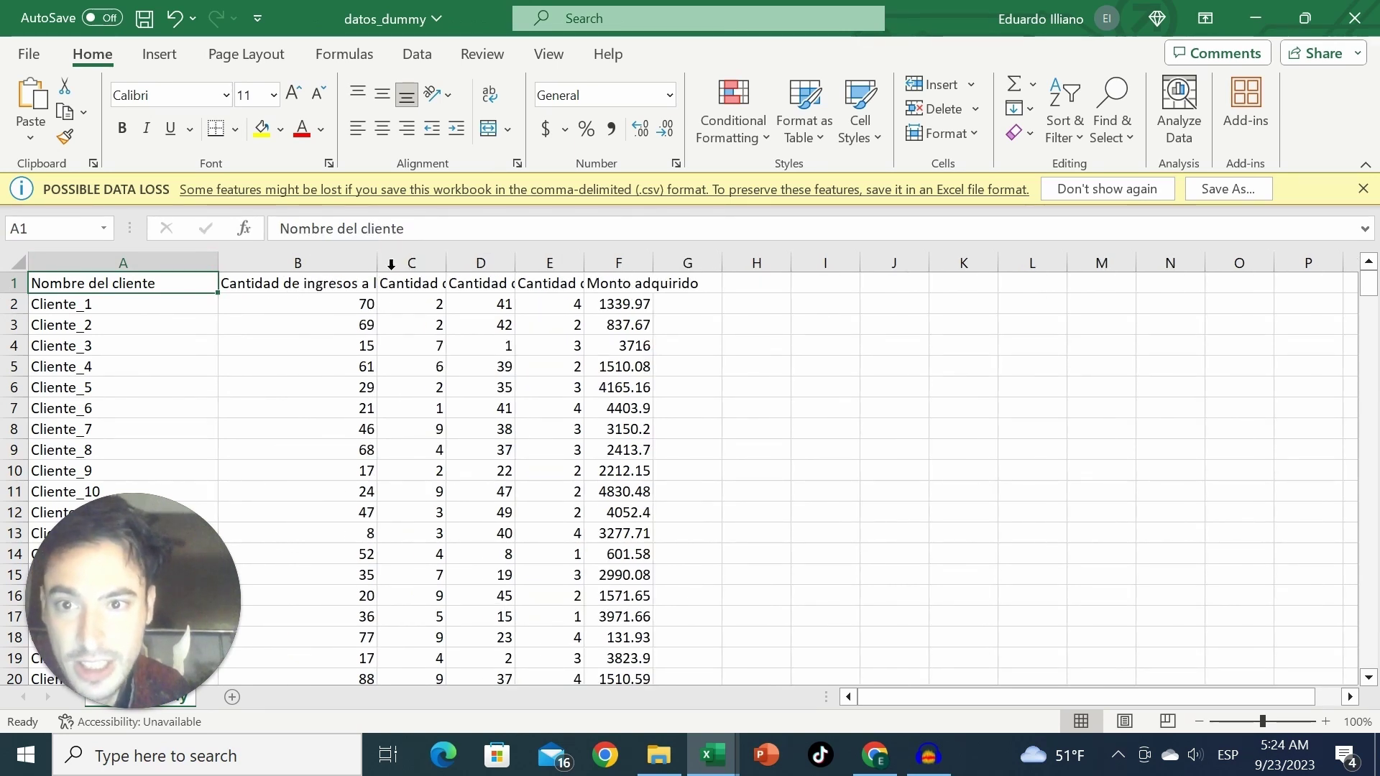
pyautogui.moveTo(445, 263); pyautogui.dragTo(1041, 262)
pyautogui.click(953, 325)
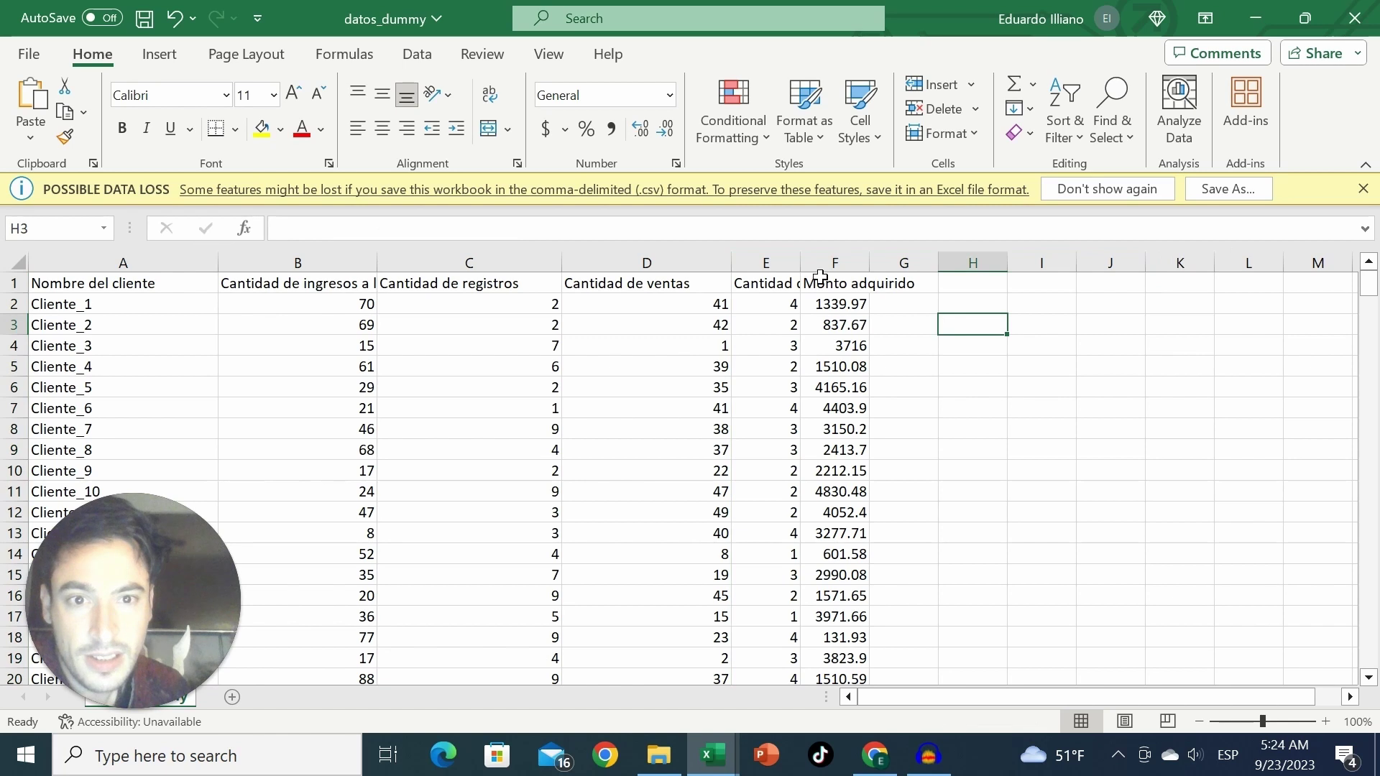
# Save the spreadsheet as datos_dummy in comma-delimited CSV format in the Desktop's colppy folder and close the workbook
pyautogui.click(28, 54)
pyautogui.click(101, 392)
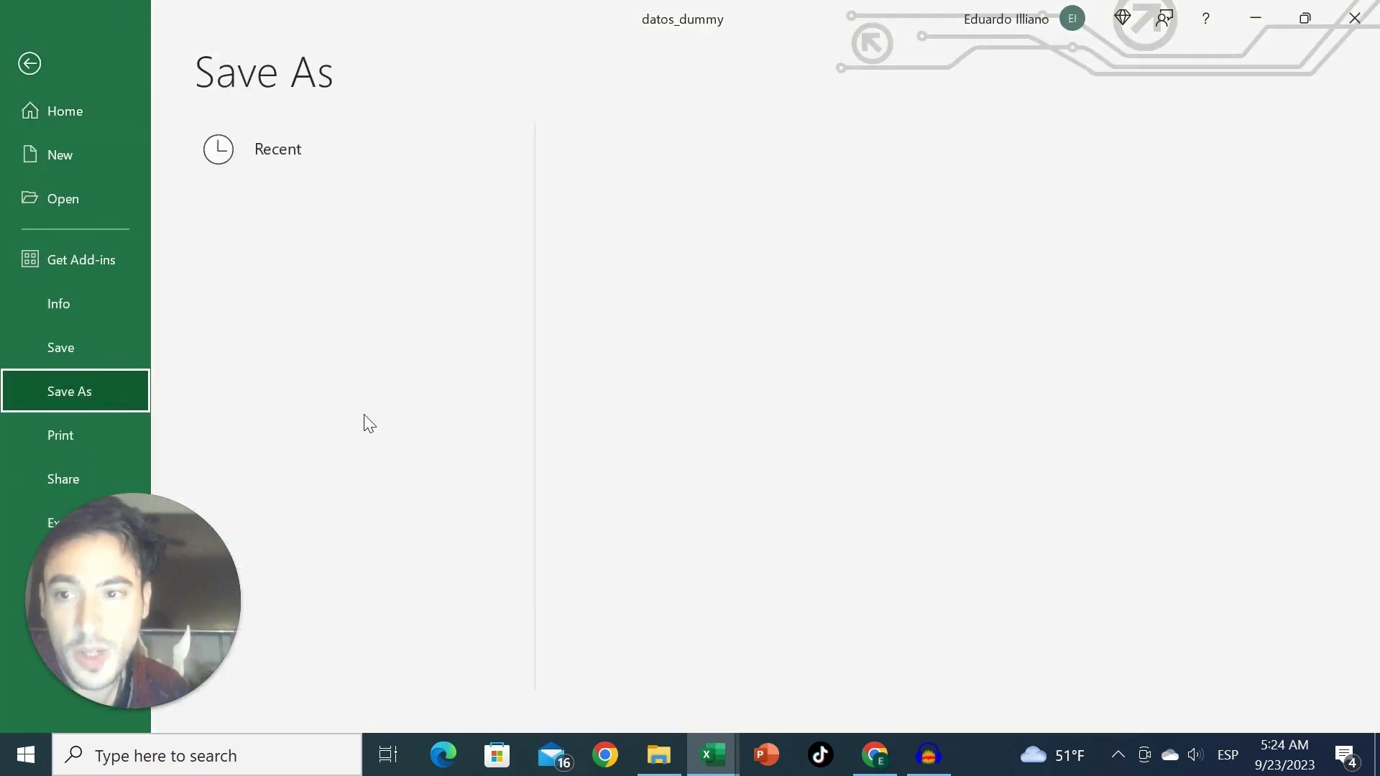
pyautogui.click(388, 427)
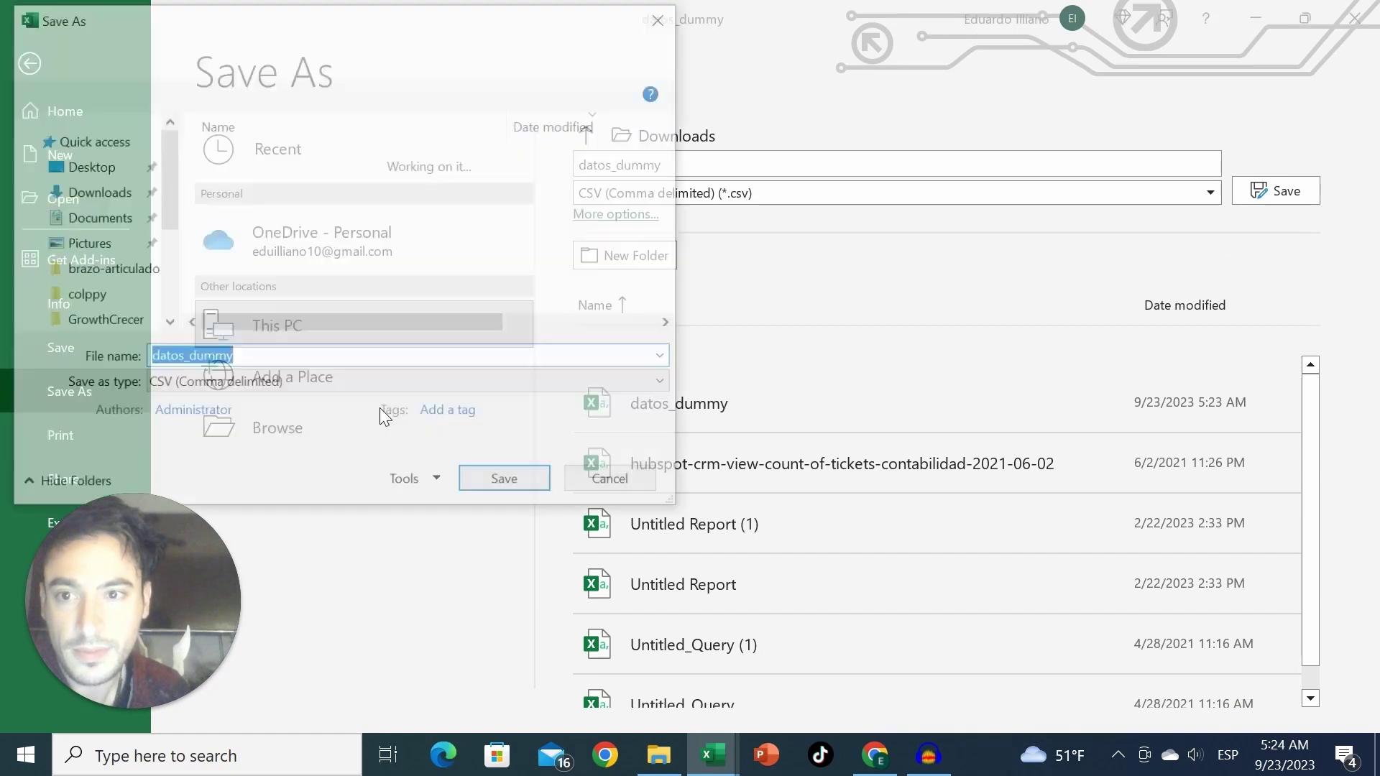
pyautogui.click(91, 149)
pyautogui.doubleClick(273, 155)
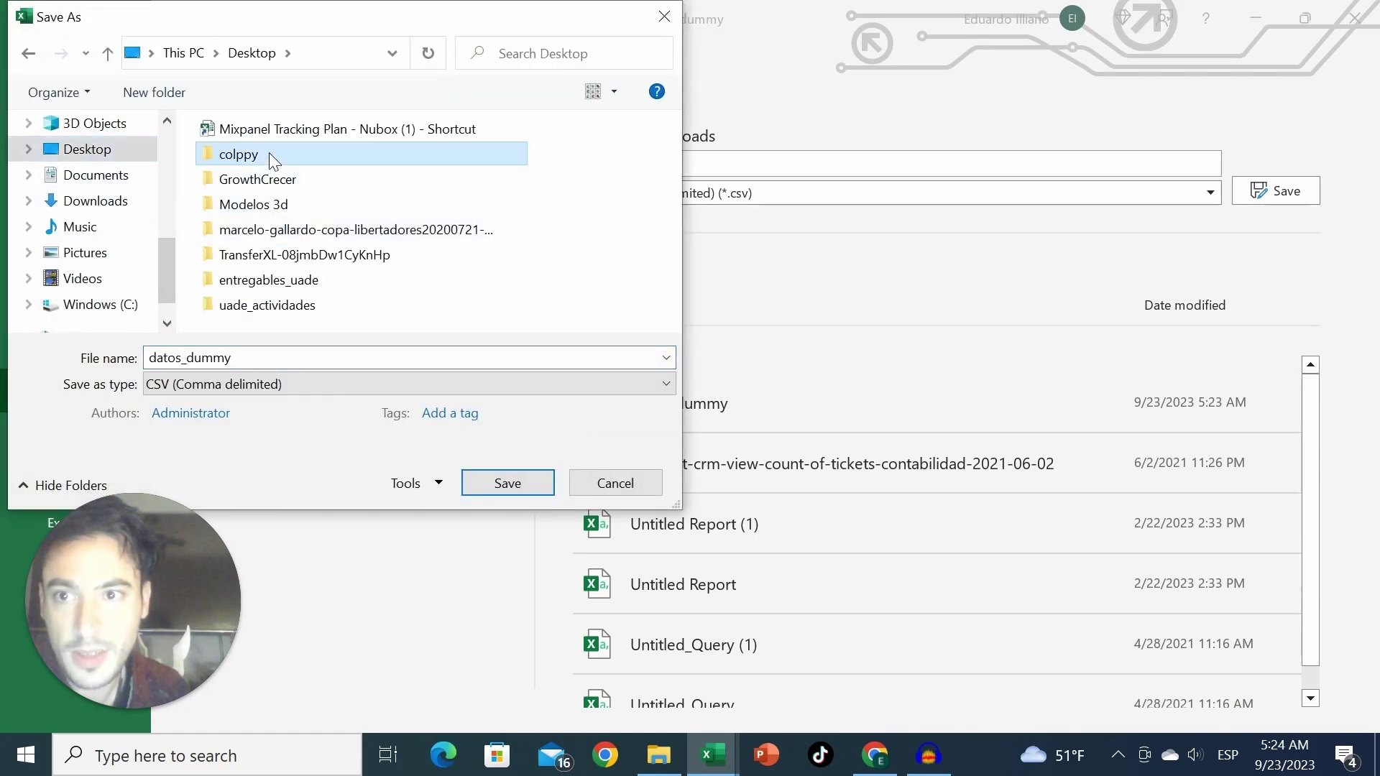
pyautogui.click(256, 360)
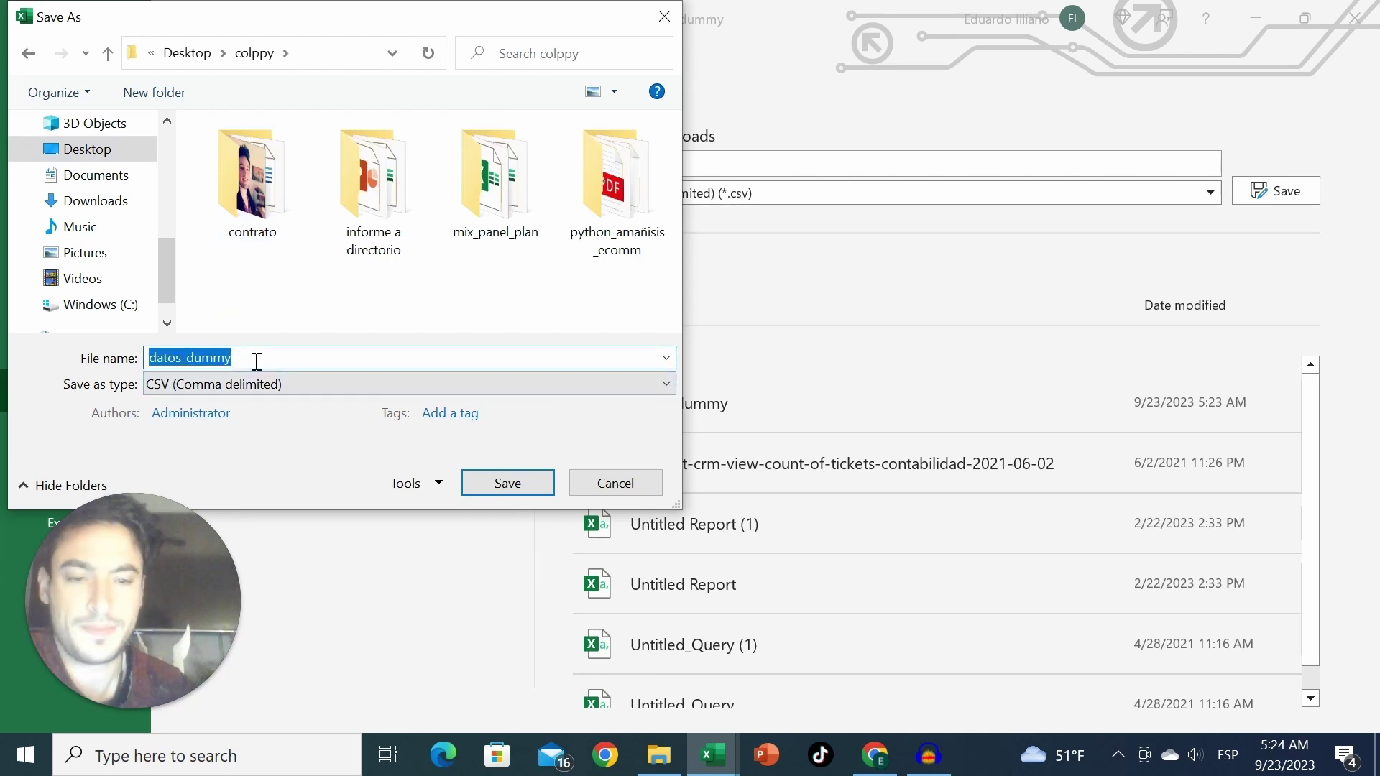
pyautogui.write('datos')
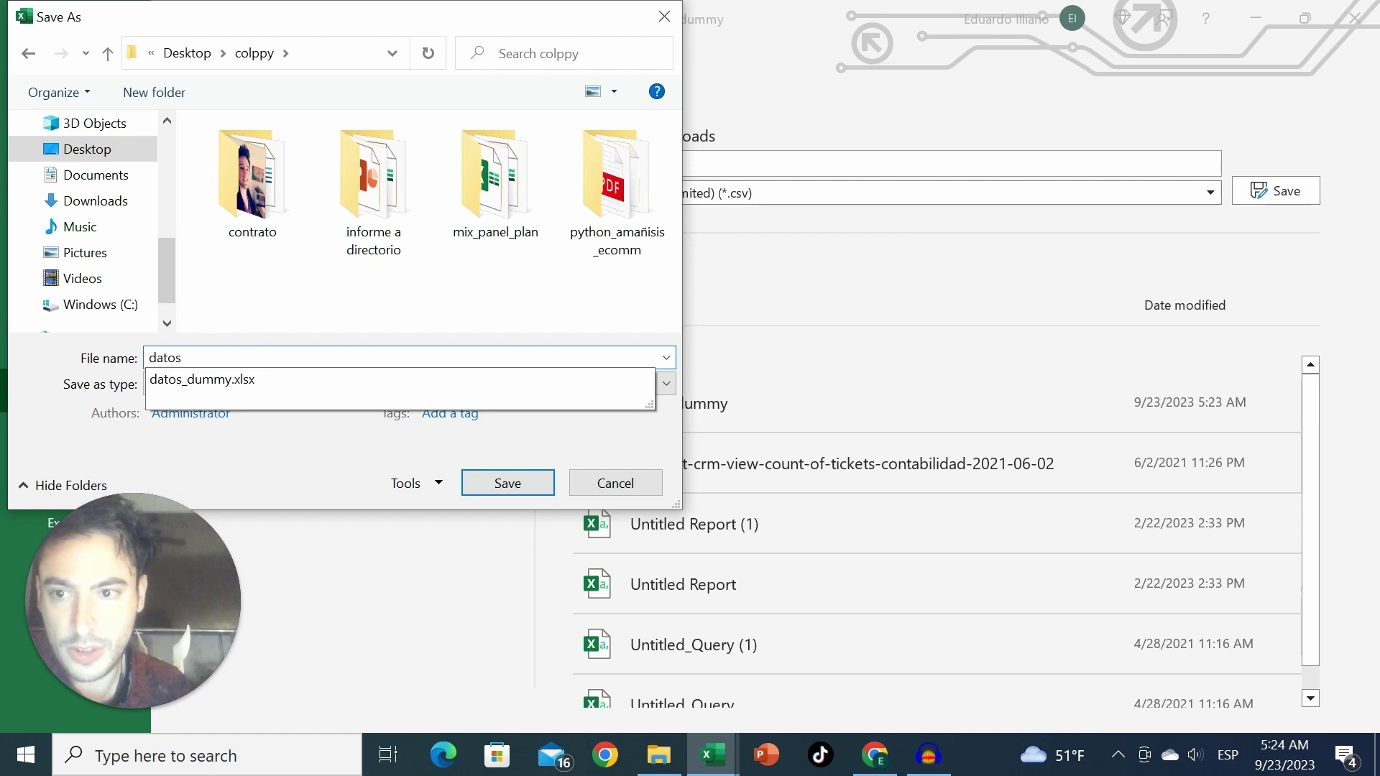
pyautogui.write('_dummy')
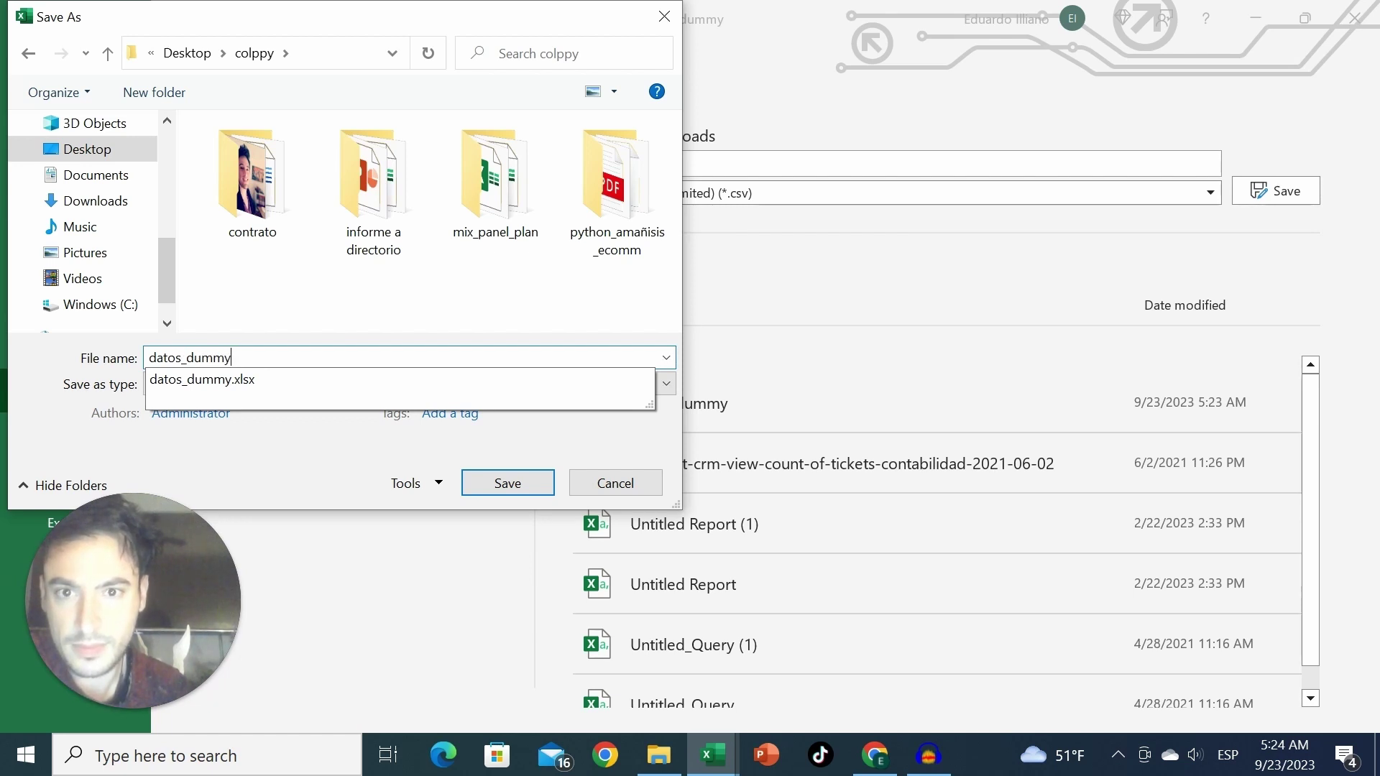
pyautogui.press('Return')
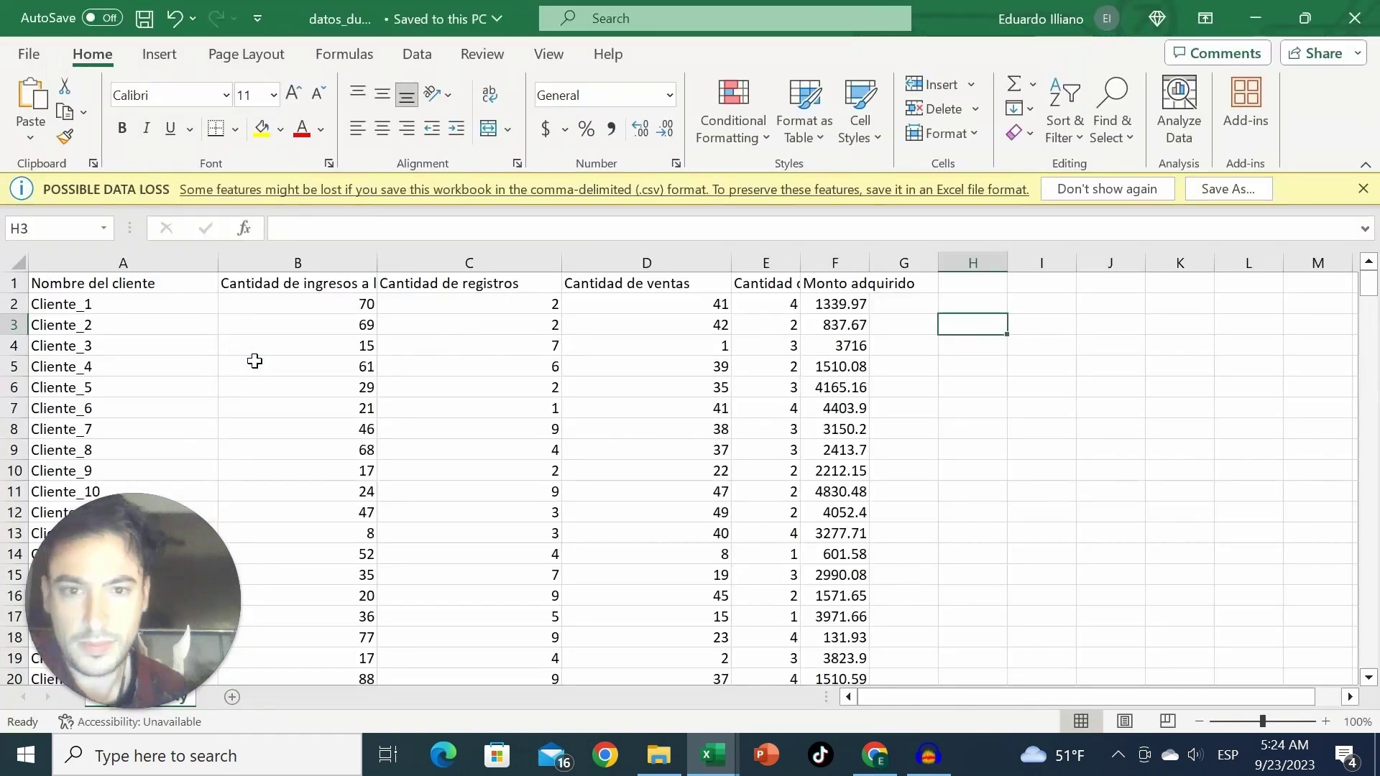
pyautogui.click(1355, 18)
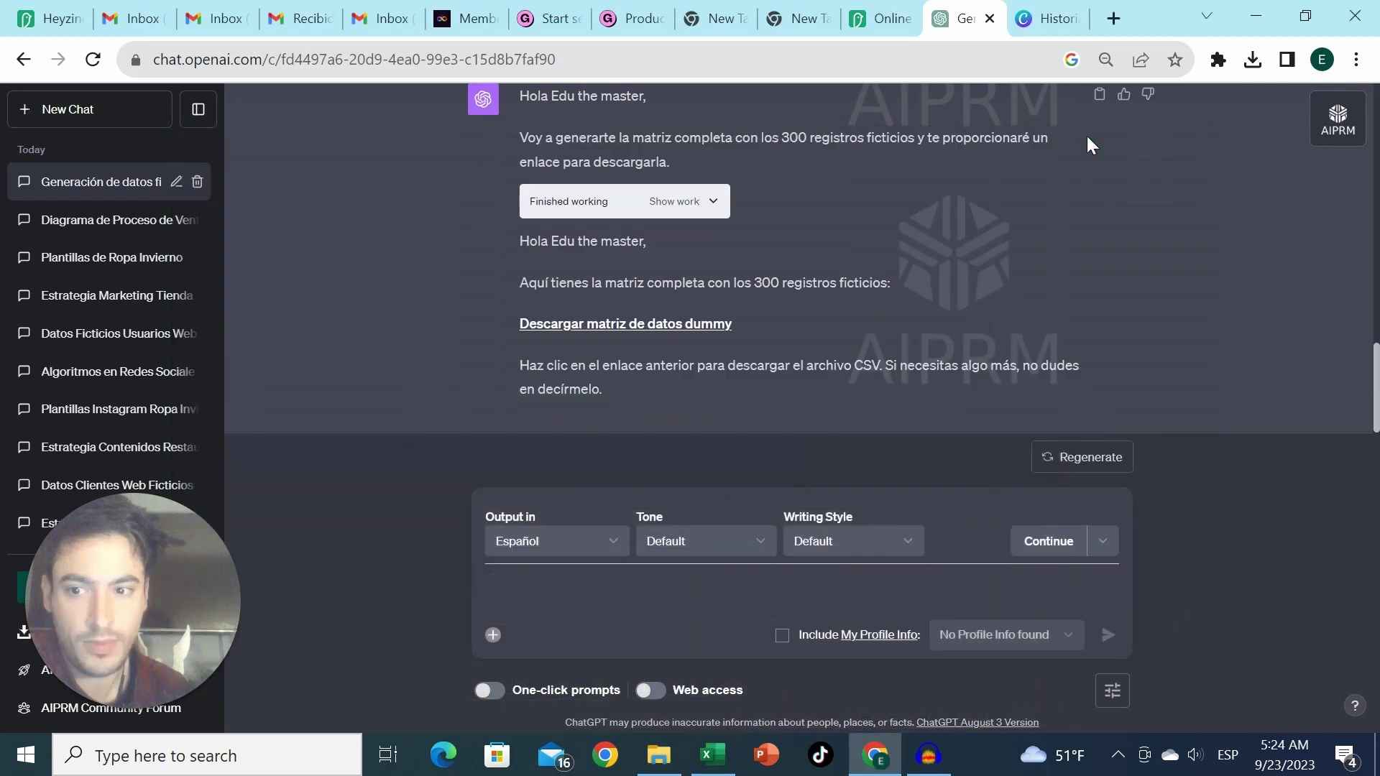
# Attach the datos_dummy.xlsx spreadsheet from the Desktop's colppy folder to the ChatGPT message
pyautogui.click(1087, 143)
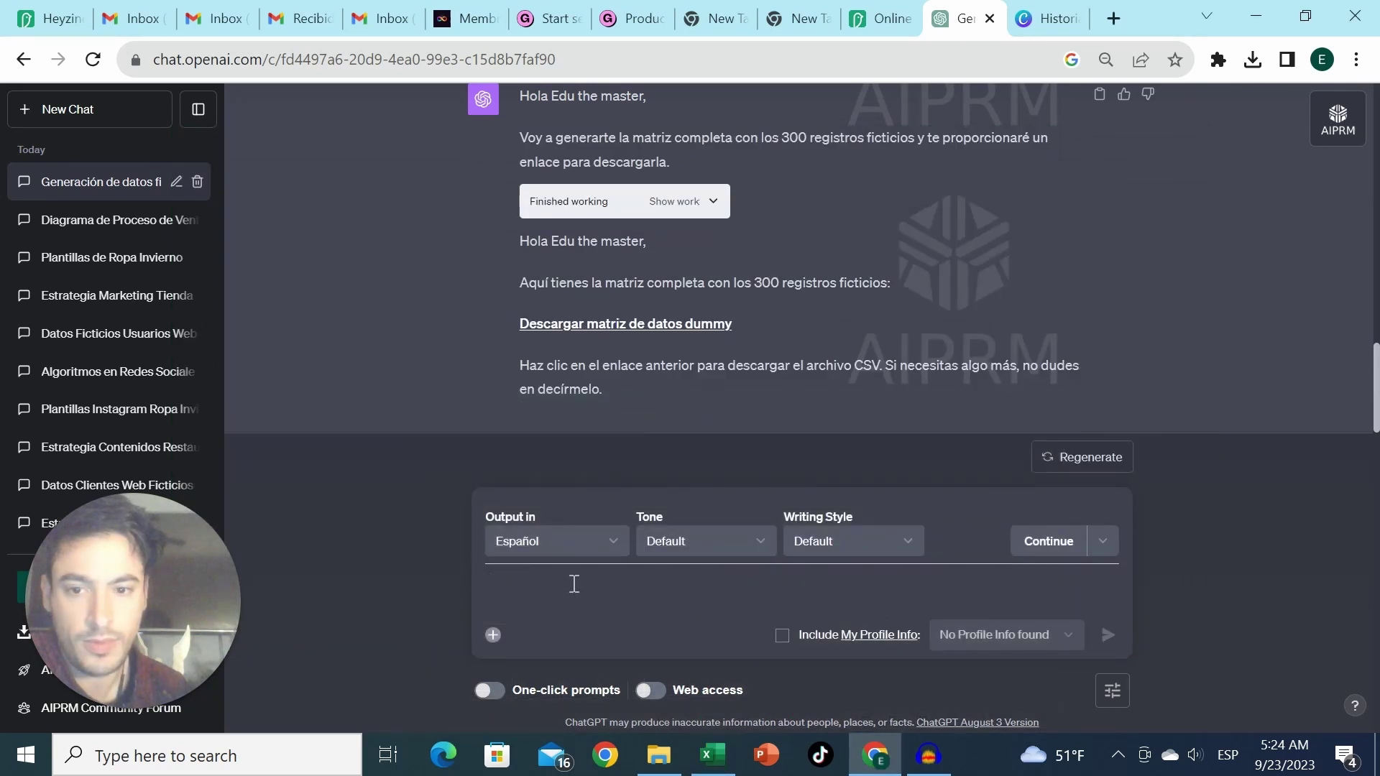
pyautogui.click(492, 635)
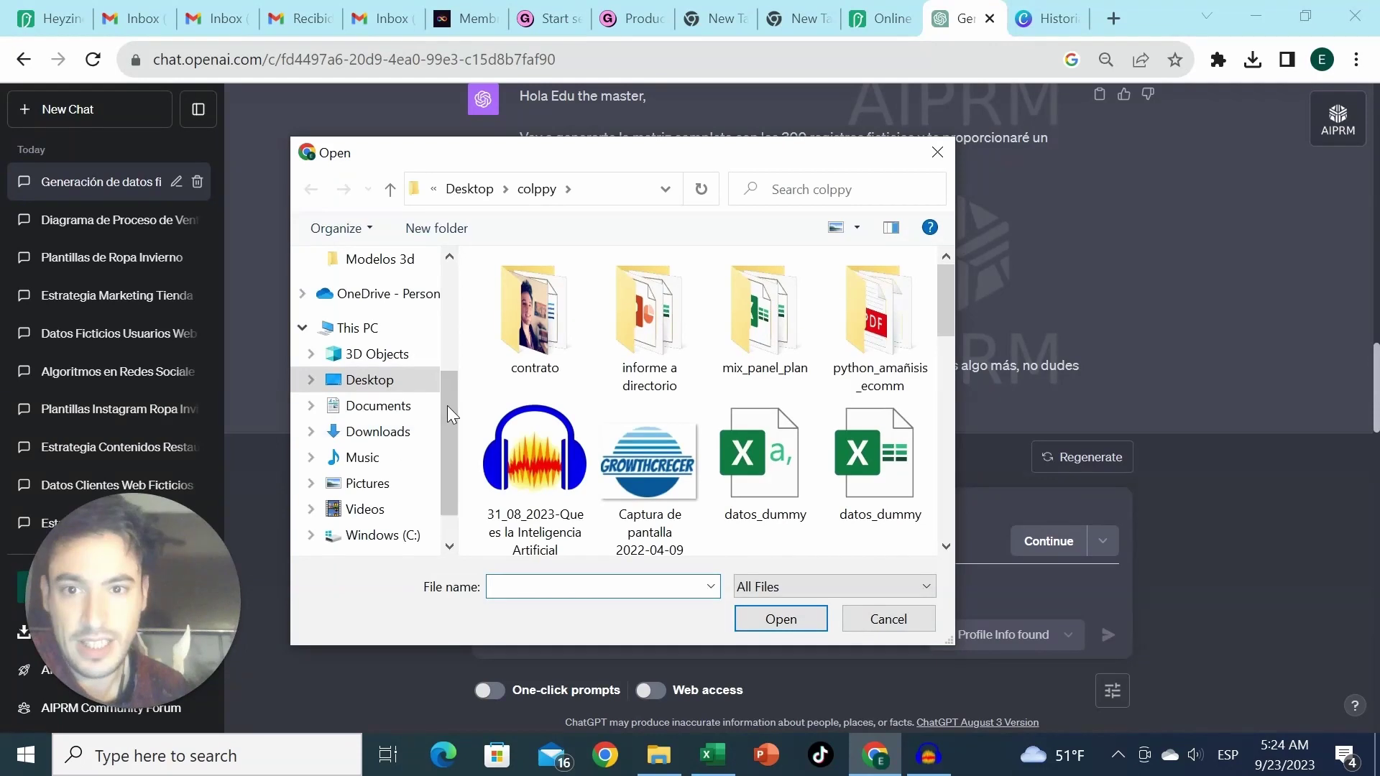
pyautogui.click(374, 388)
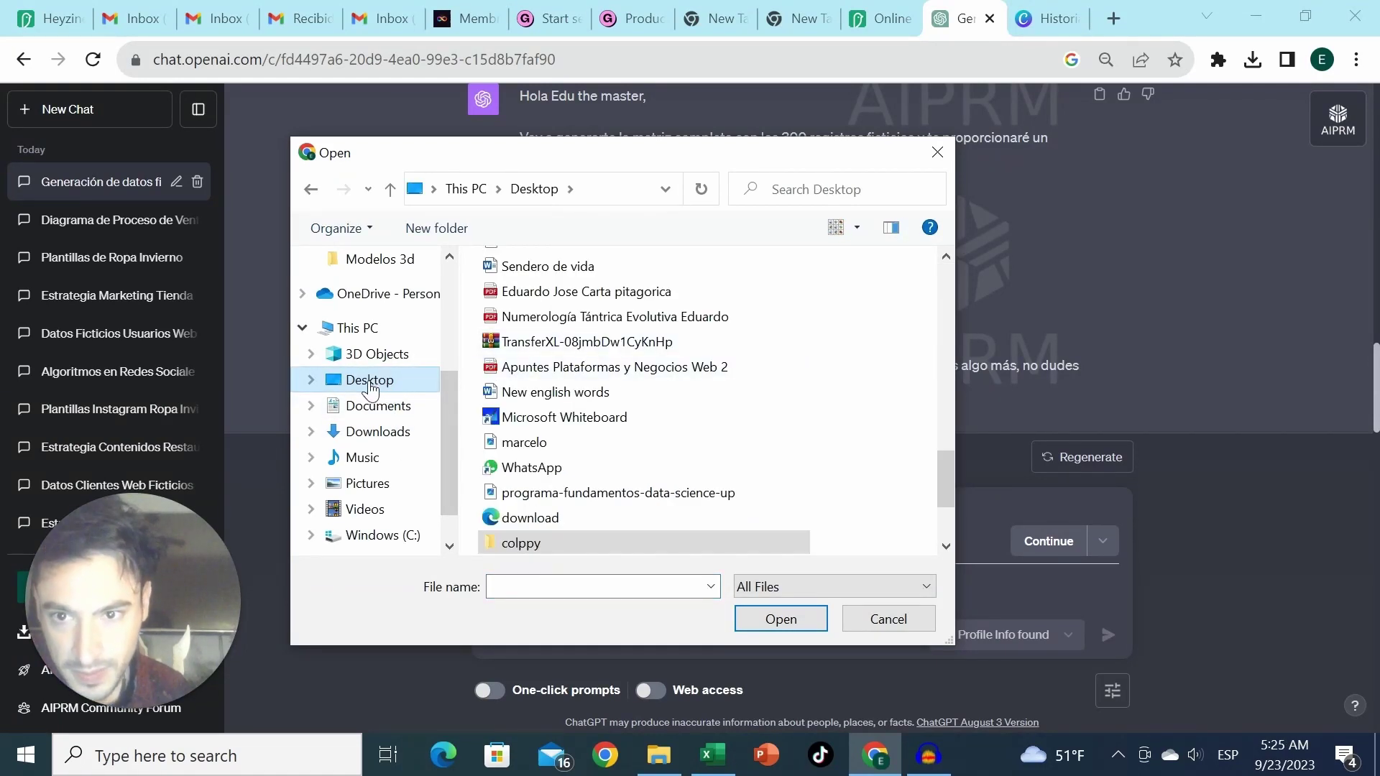
pyautogui.scroll(-2, 575, 402)
pyautogui.click(569, 396)
pyautogui.doubleClick(570, 394)
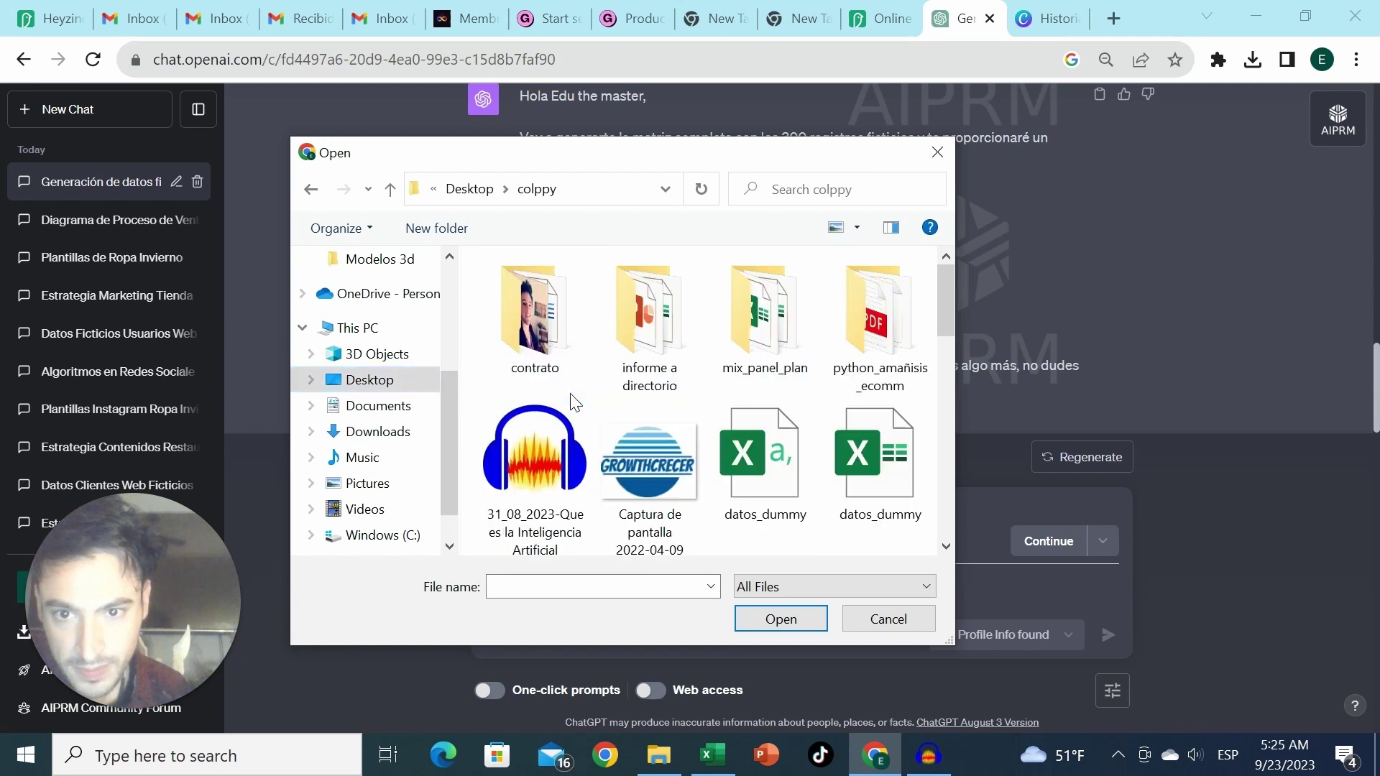
pyautogui.scroll(-1, 878, 375)
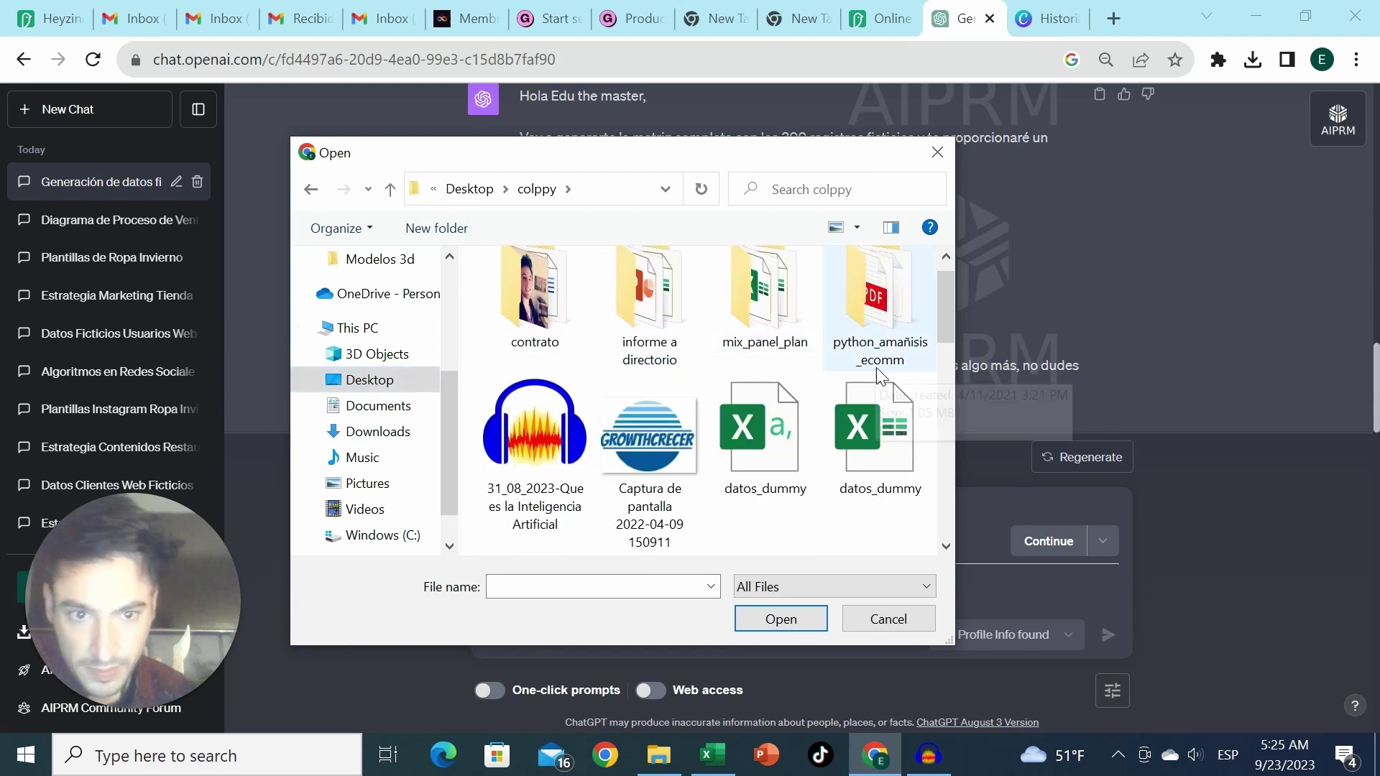
pyautogui.doubleClick(887, 431)
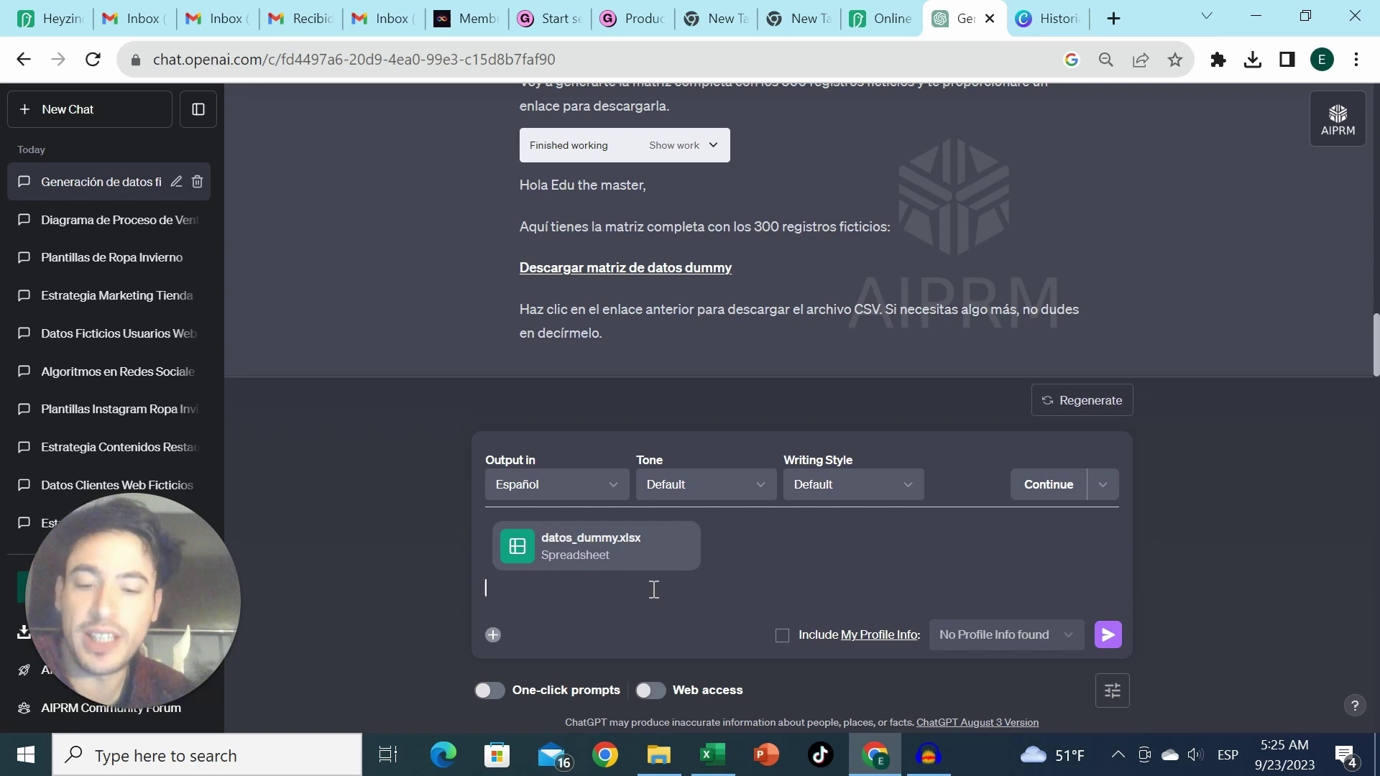
# Send the prompt "Haceme un resumen de las estadisticas principlaes del archivo que te pasé" and review the statistics in the reply
pyautogui.write('ace')
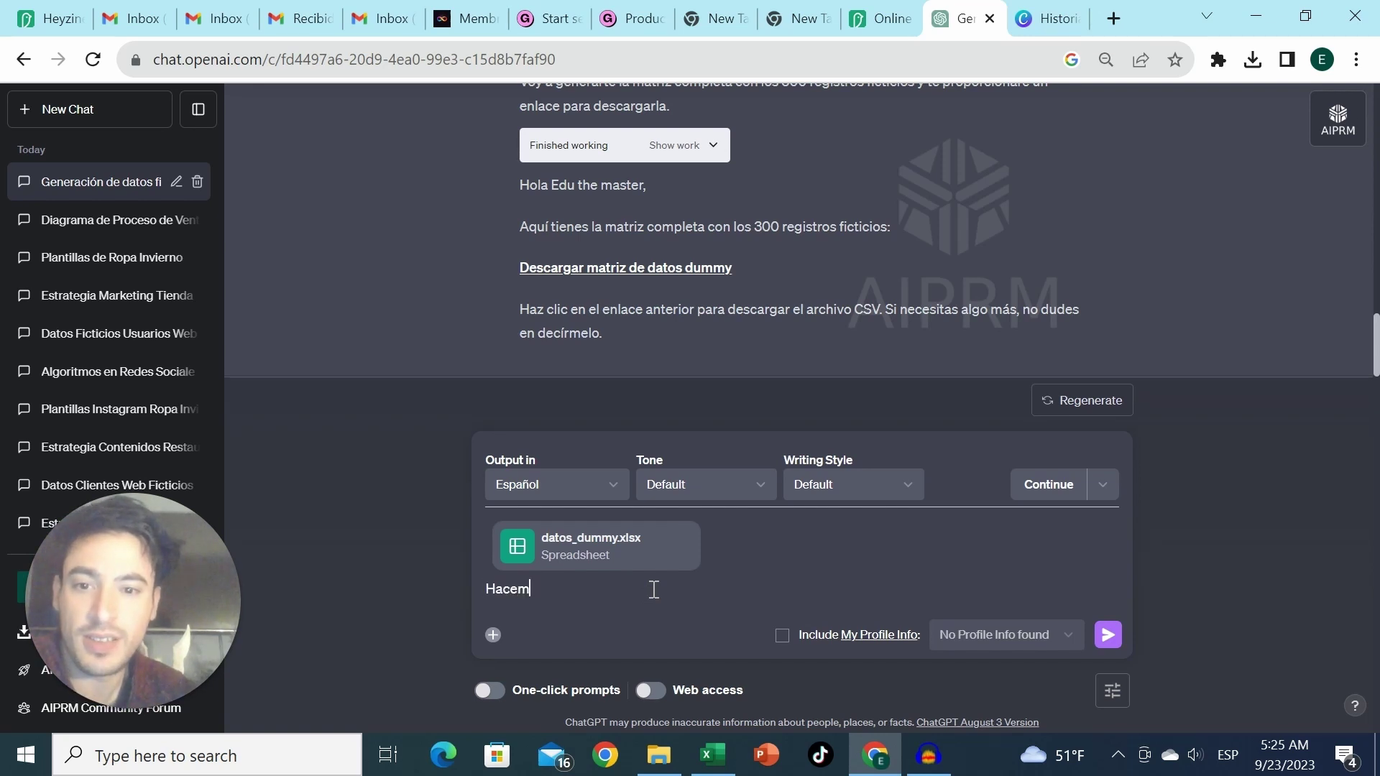
pyautogui.write('me un resumen')
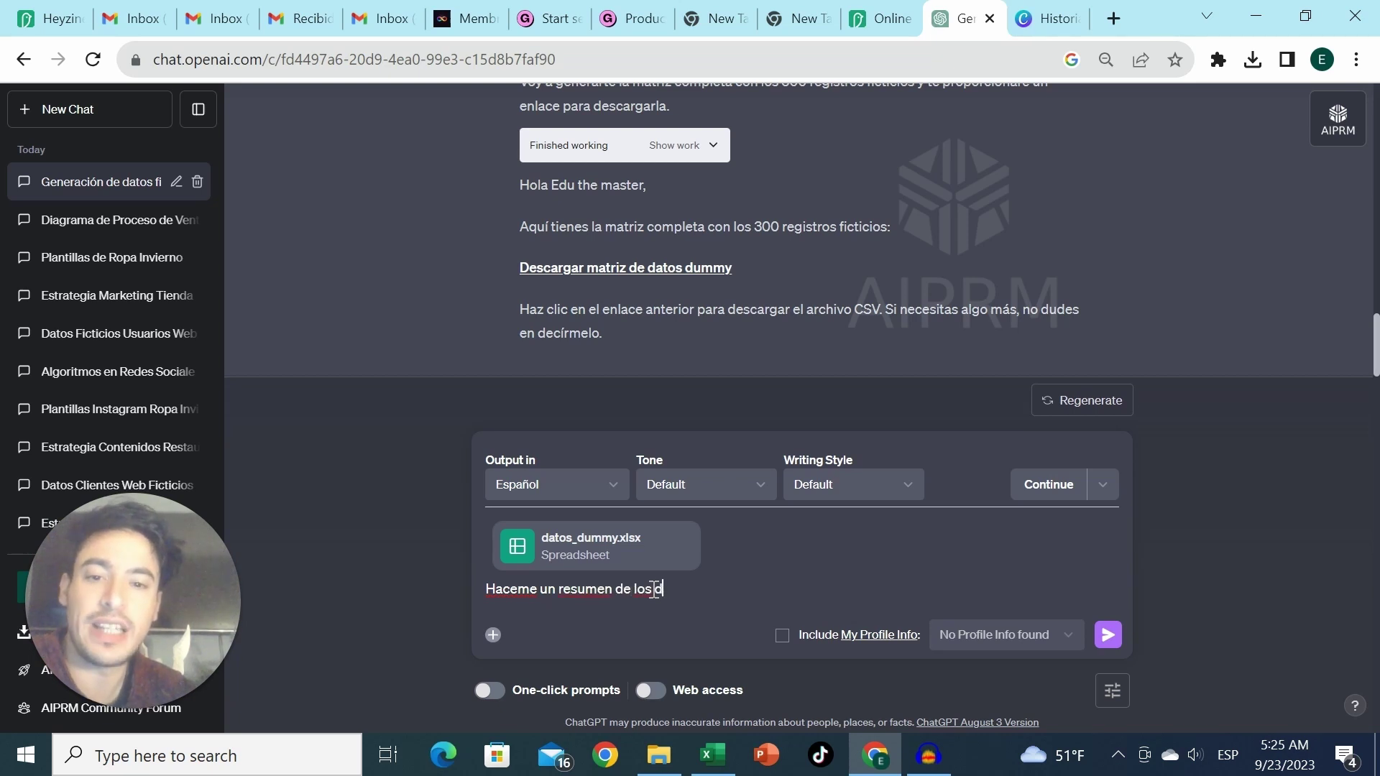
pyautogui.write(' de las estadisticas principlae')
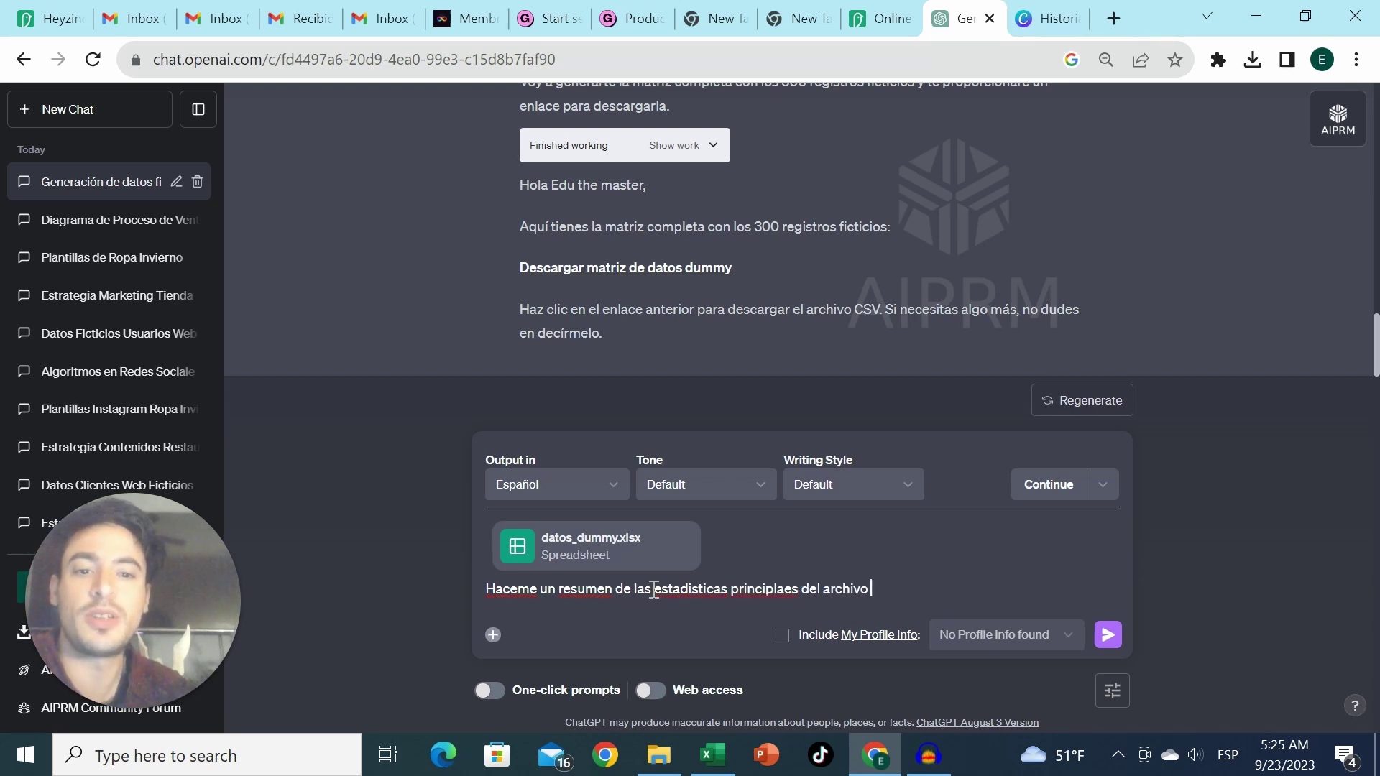
pyautogui.write('s del archivo que te pasé')
pyautogui.press('Return')
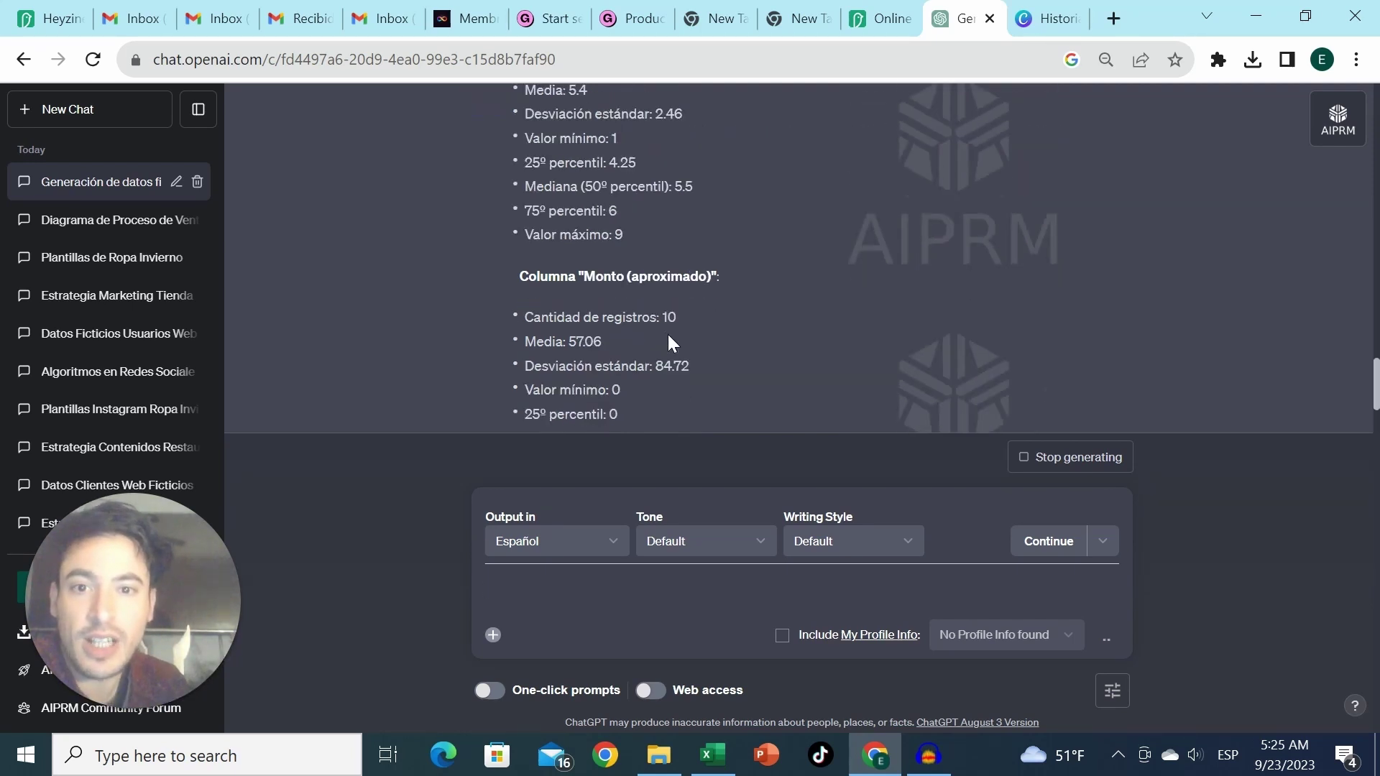
pyautogui.scroll(1, 666, 335)
pyautogui.scroll(2, 666, 325)
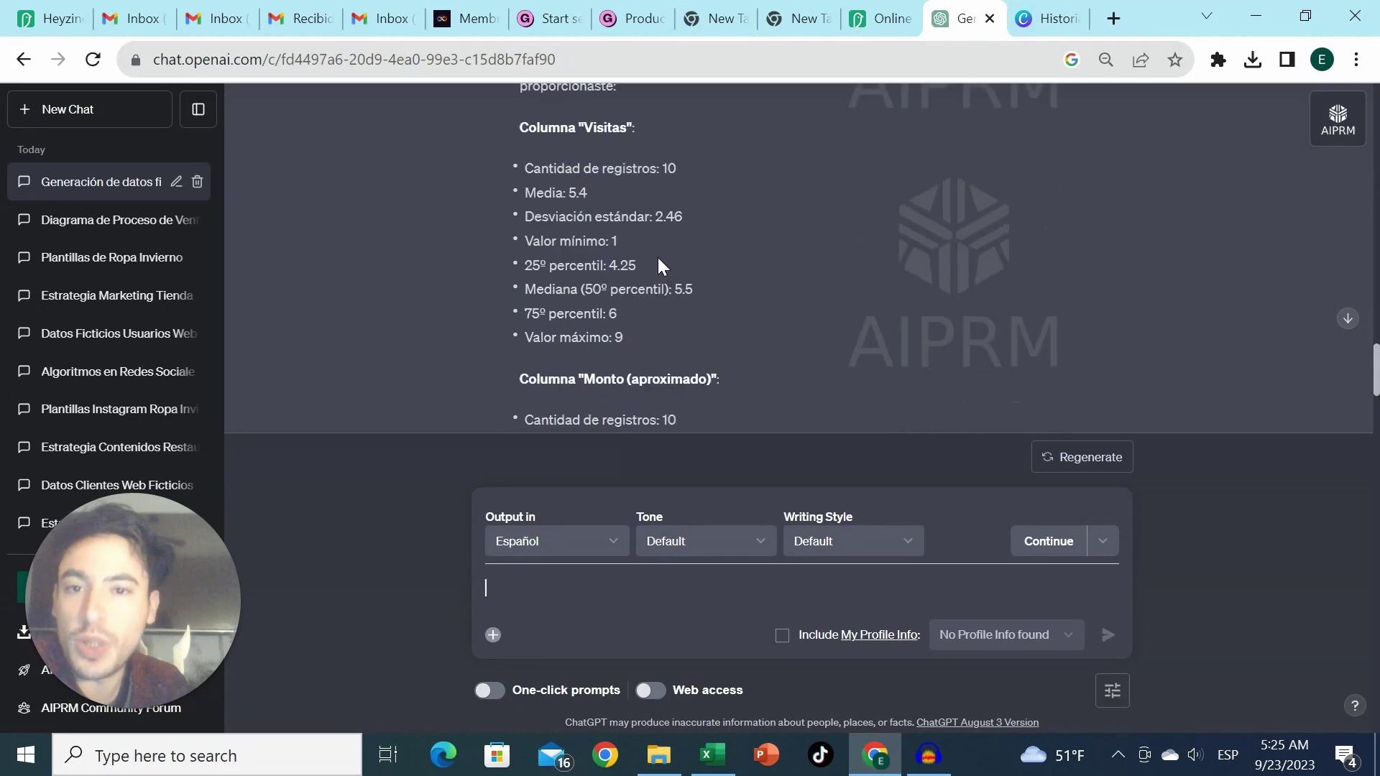
pyautogui.scroll(-2, 697, 241)
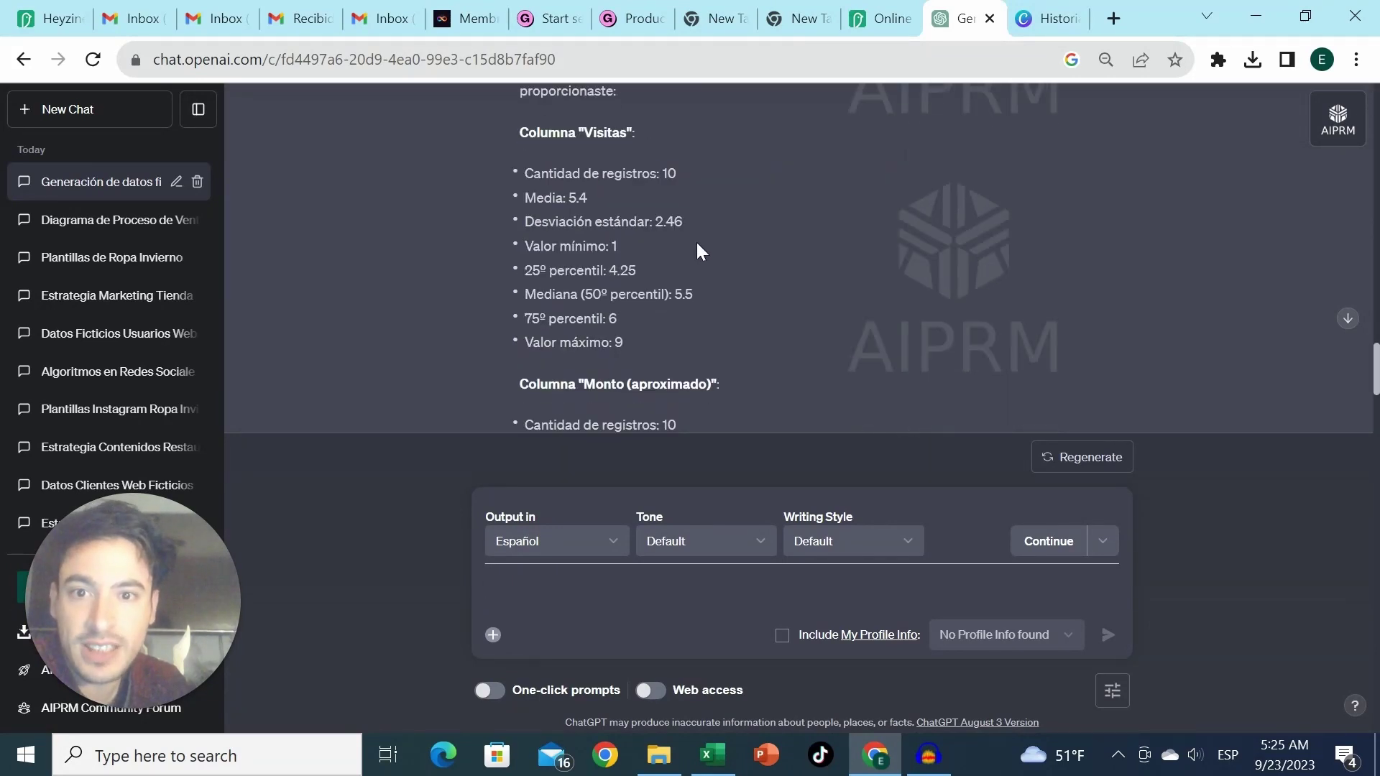